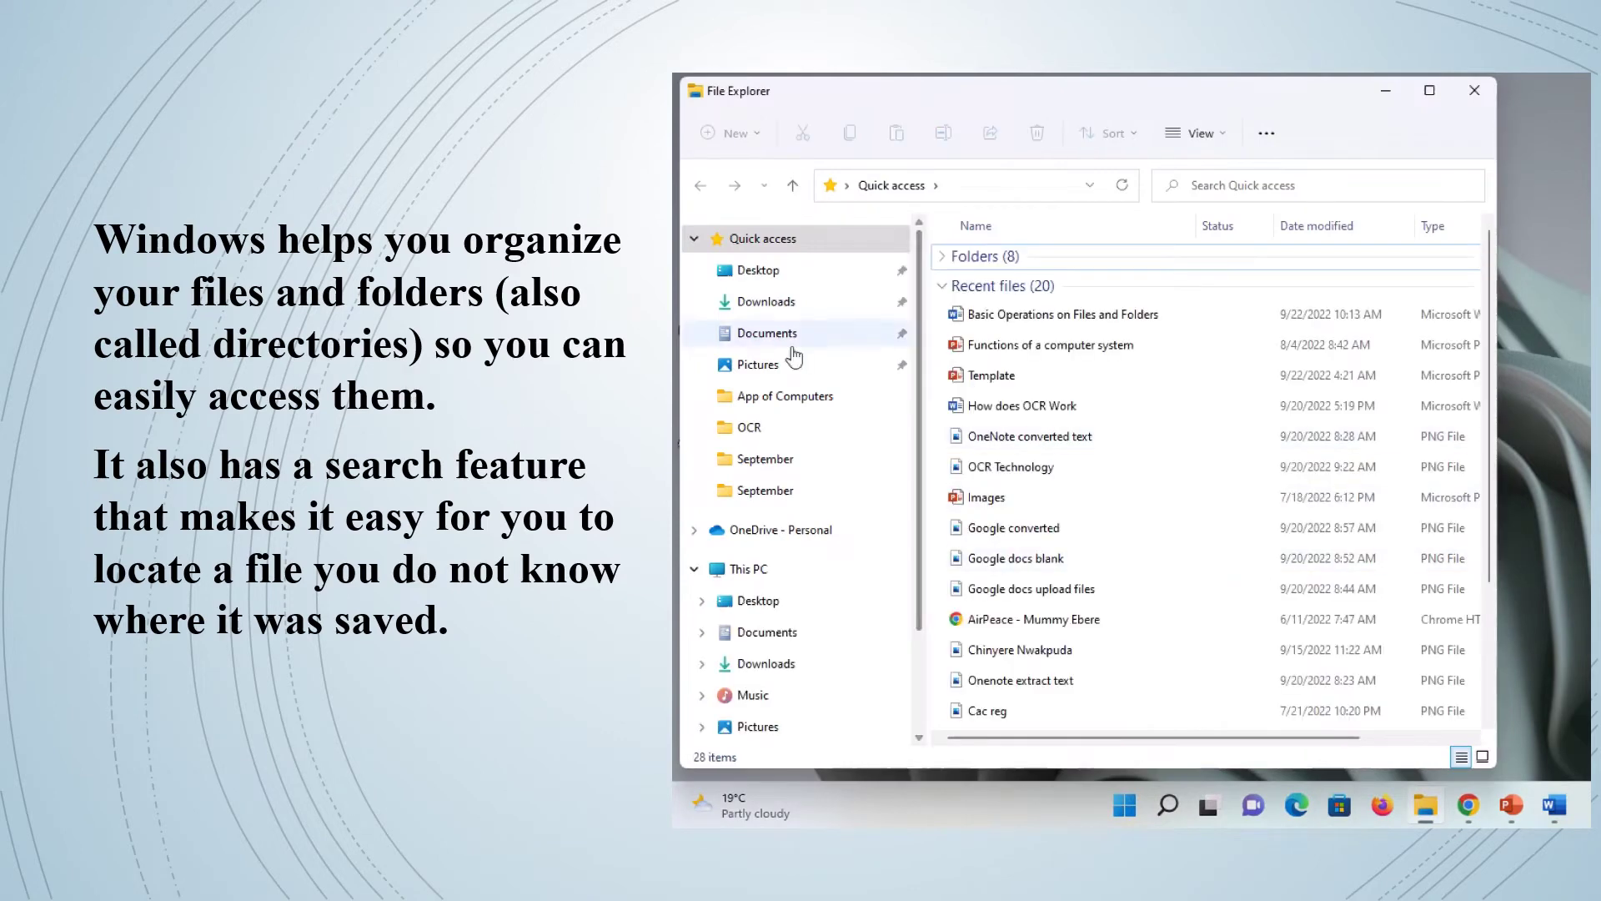
Browse the Pictures, September and Desktop folders from Quick access.
click(759, 364)
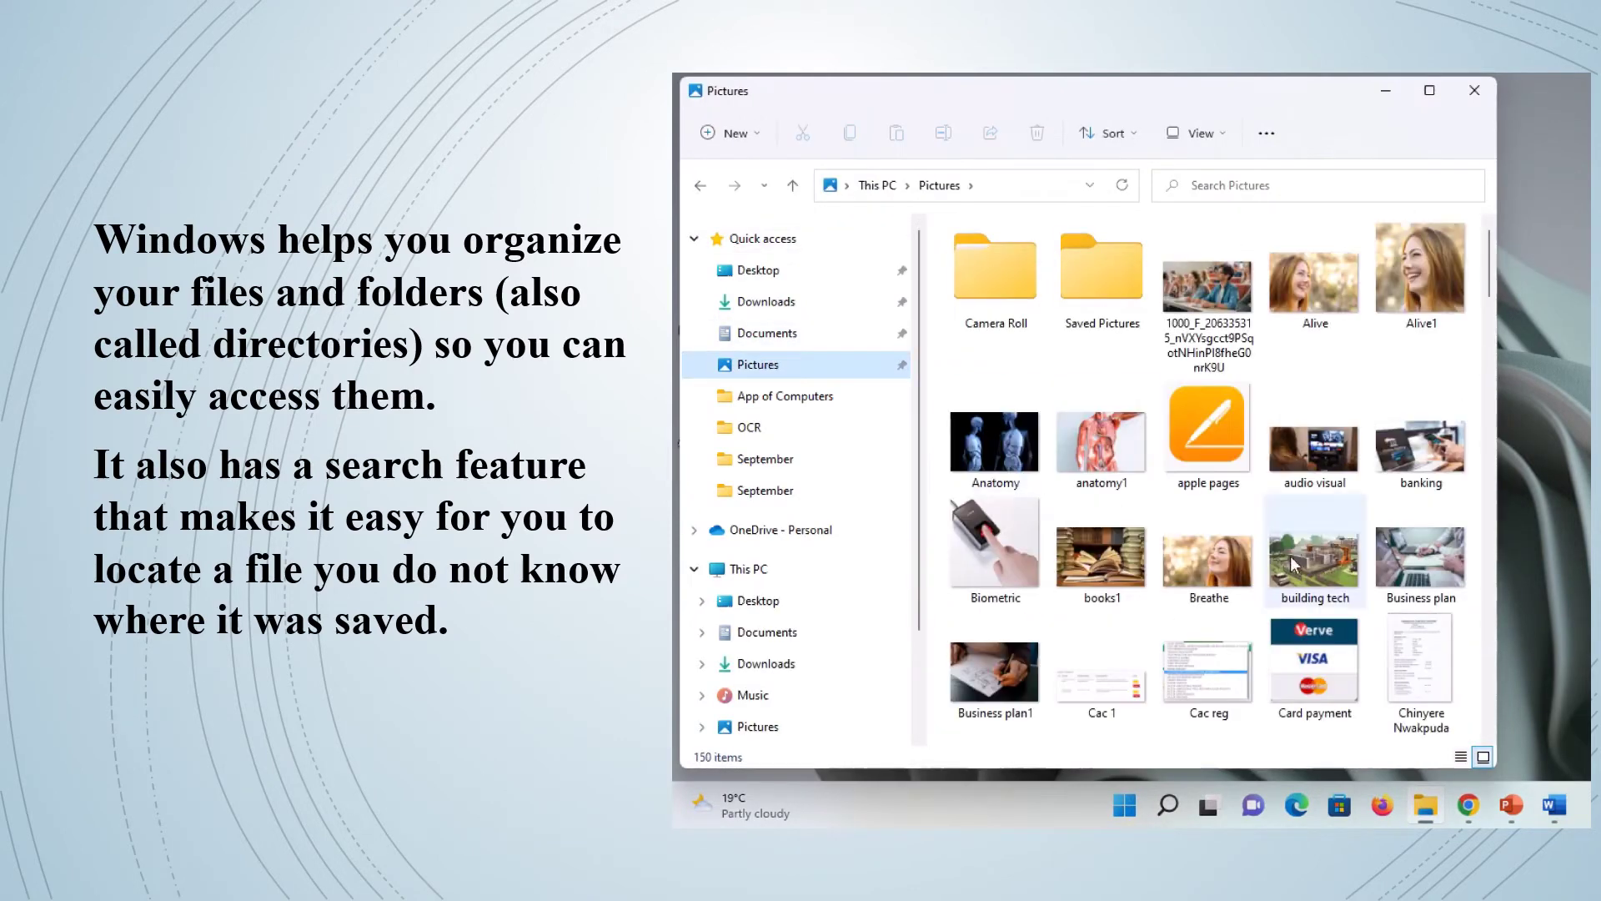
click(774, 459)
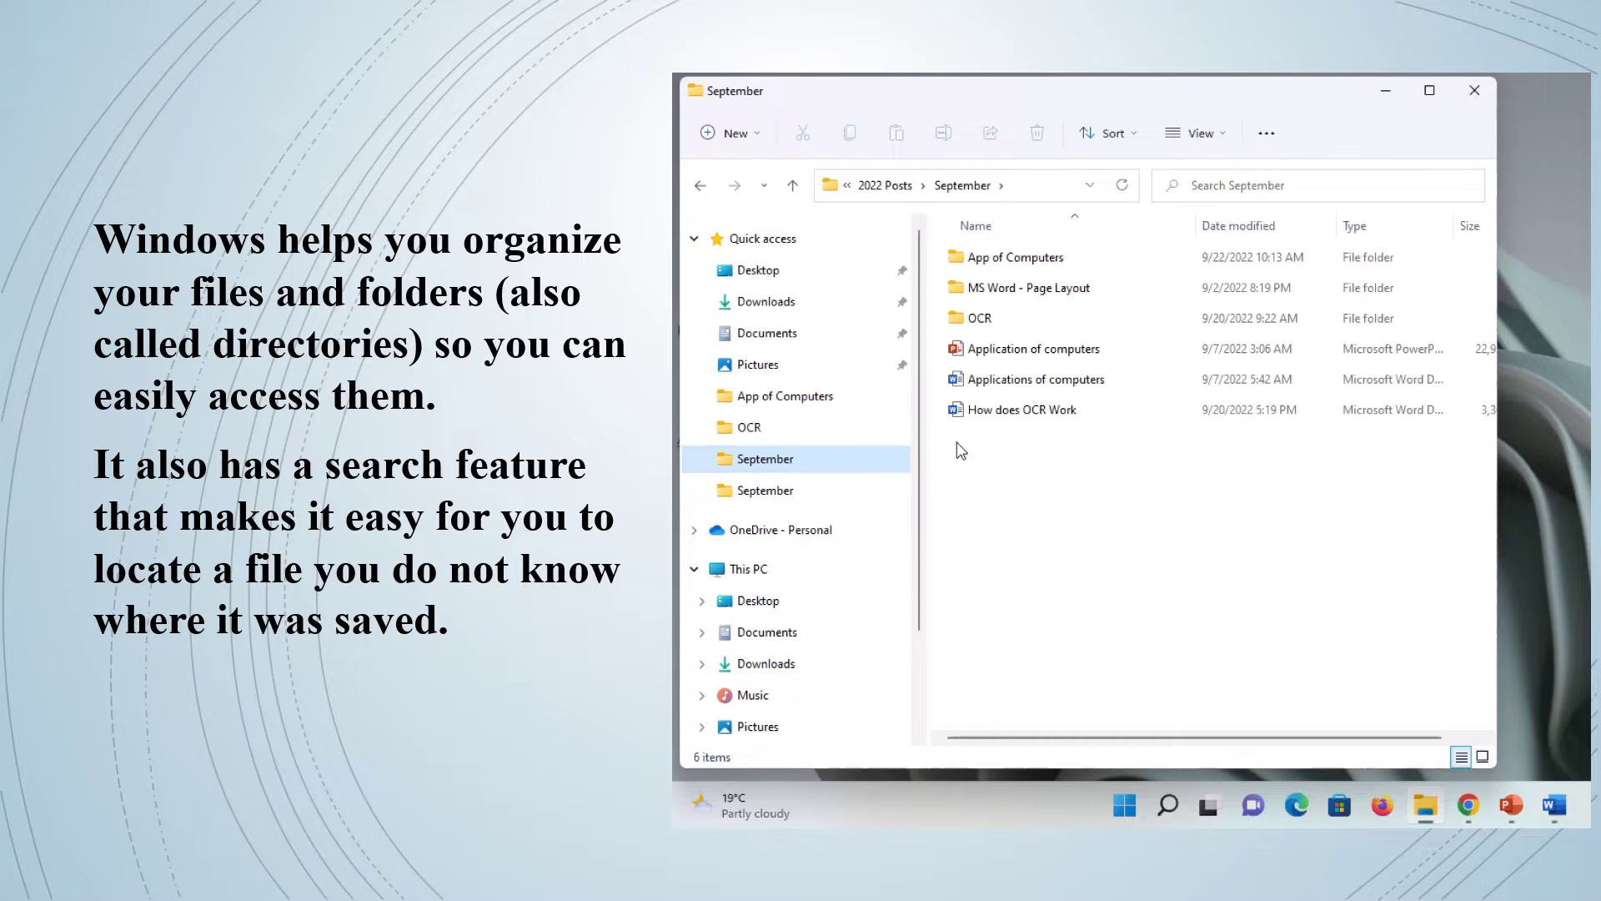
click(766, 271)
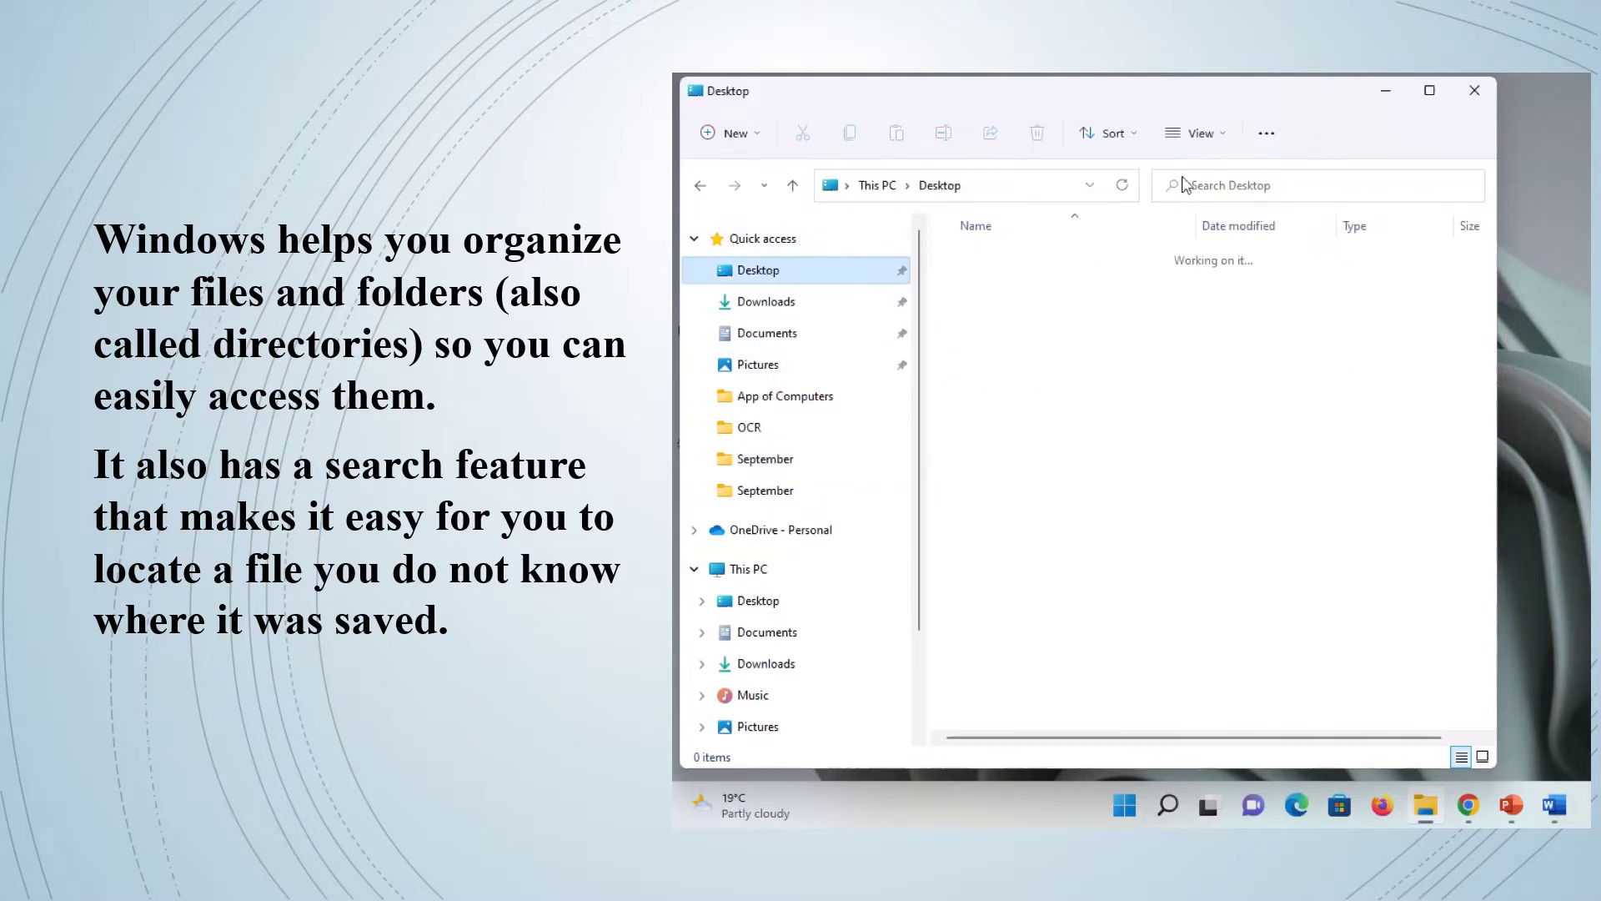
Search the Desktop folder for 'corel'.
click(1220, 186)
text(c)
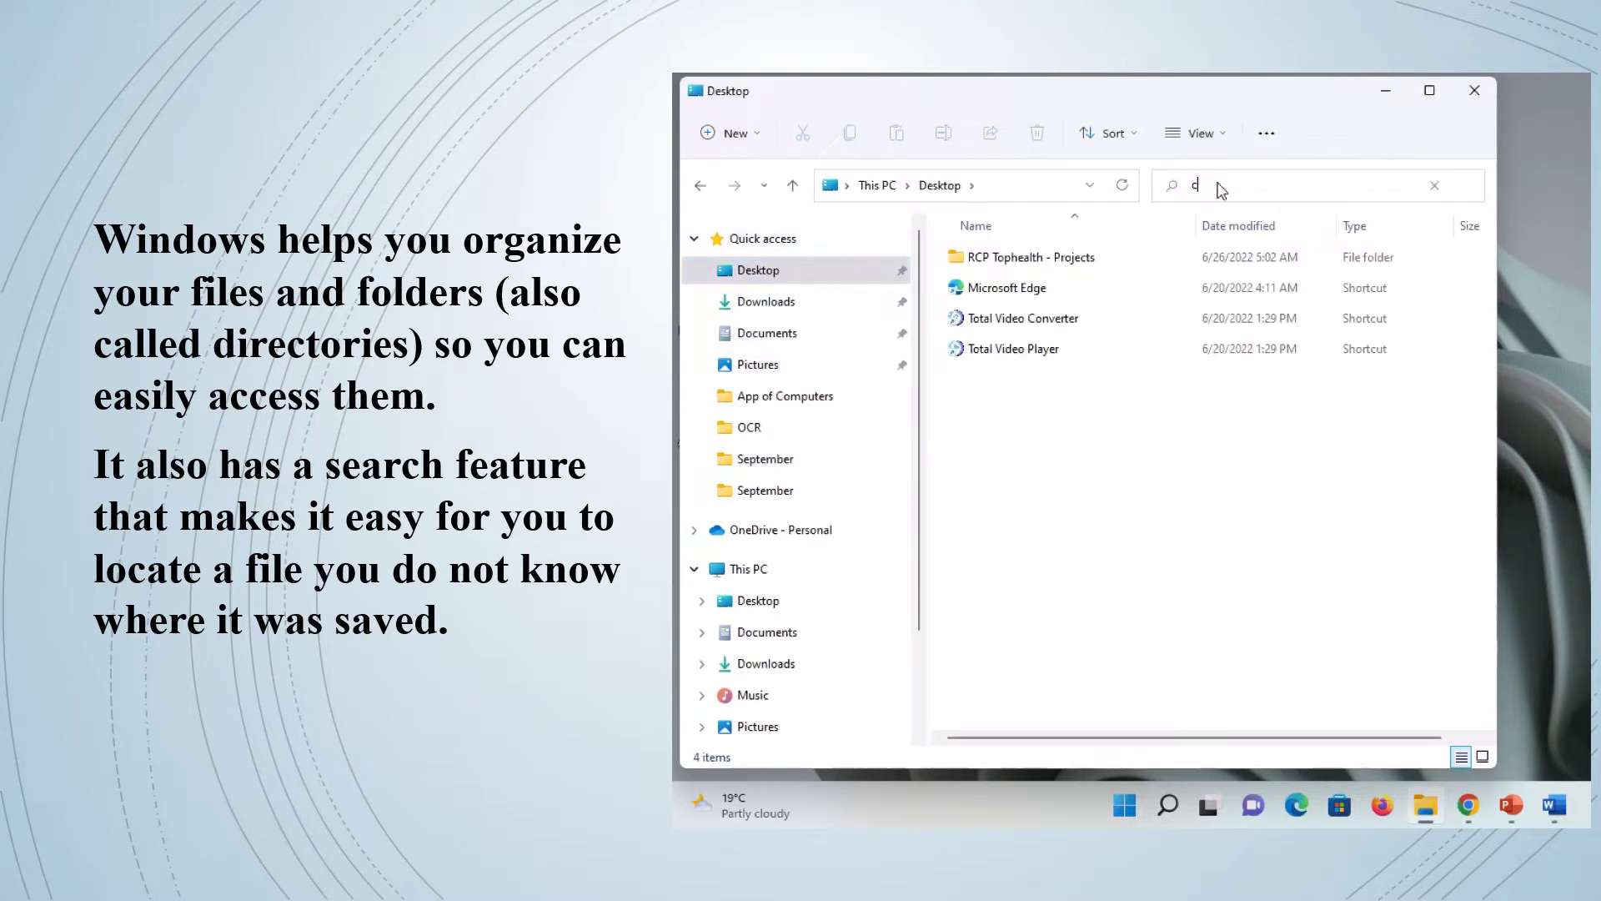
text(ore)
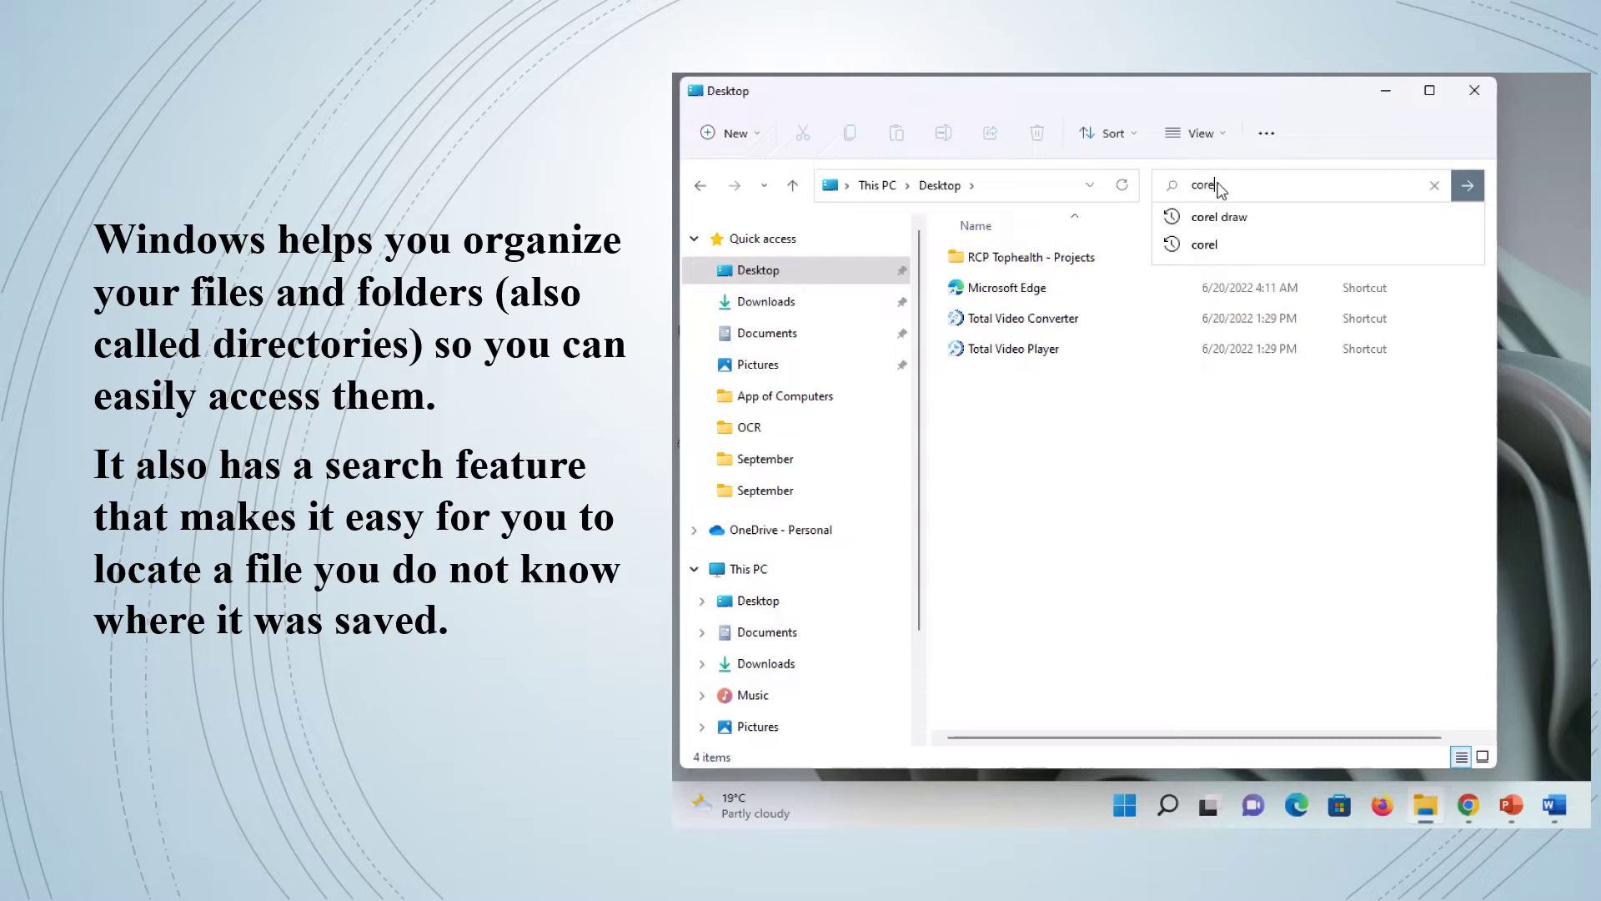
text(l)
key(Return)
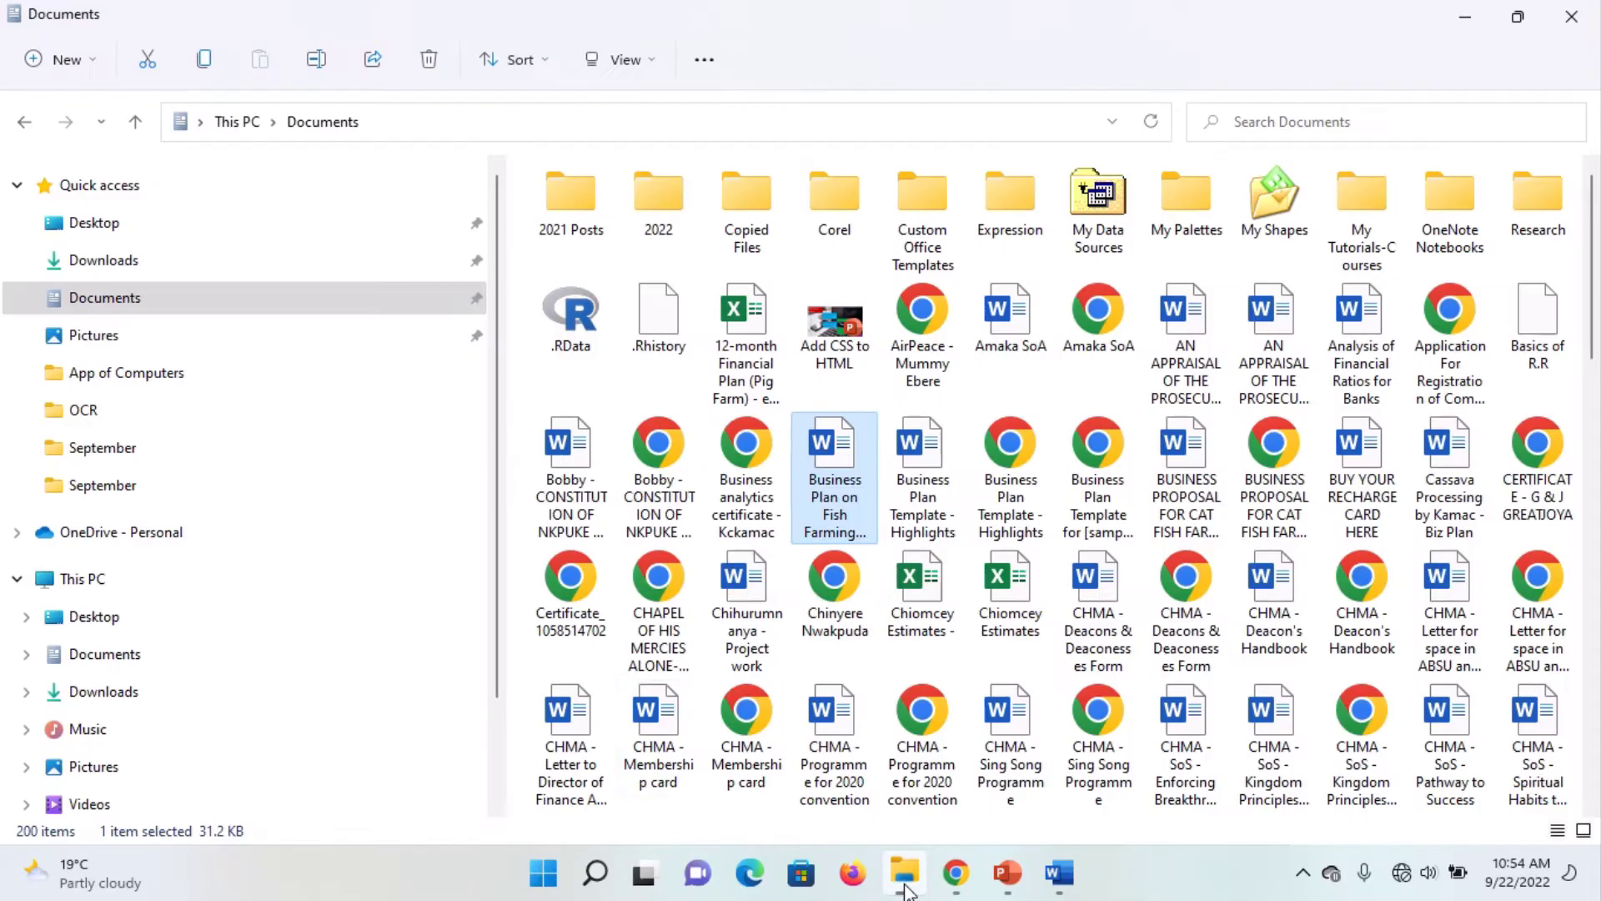
click(87, 47)
click(86, 47)
click(87, 48)
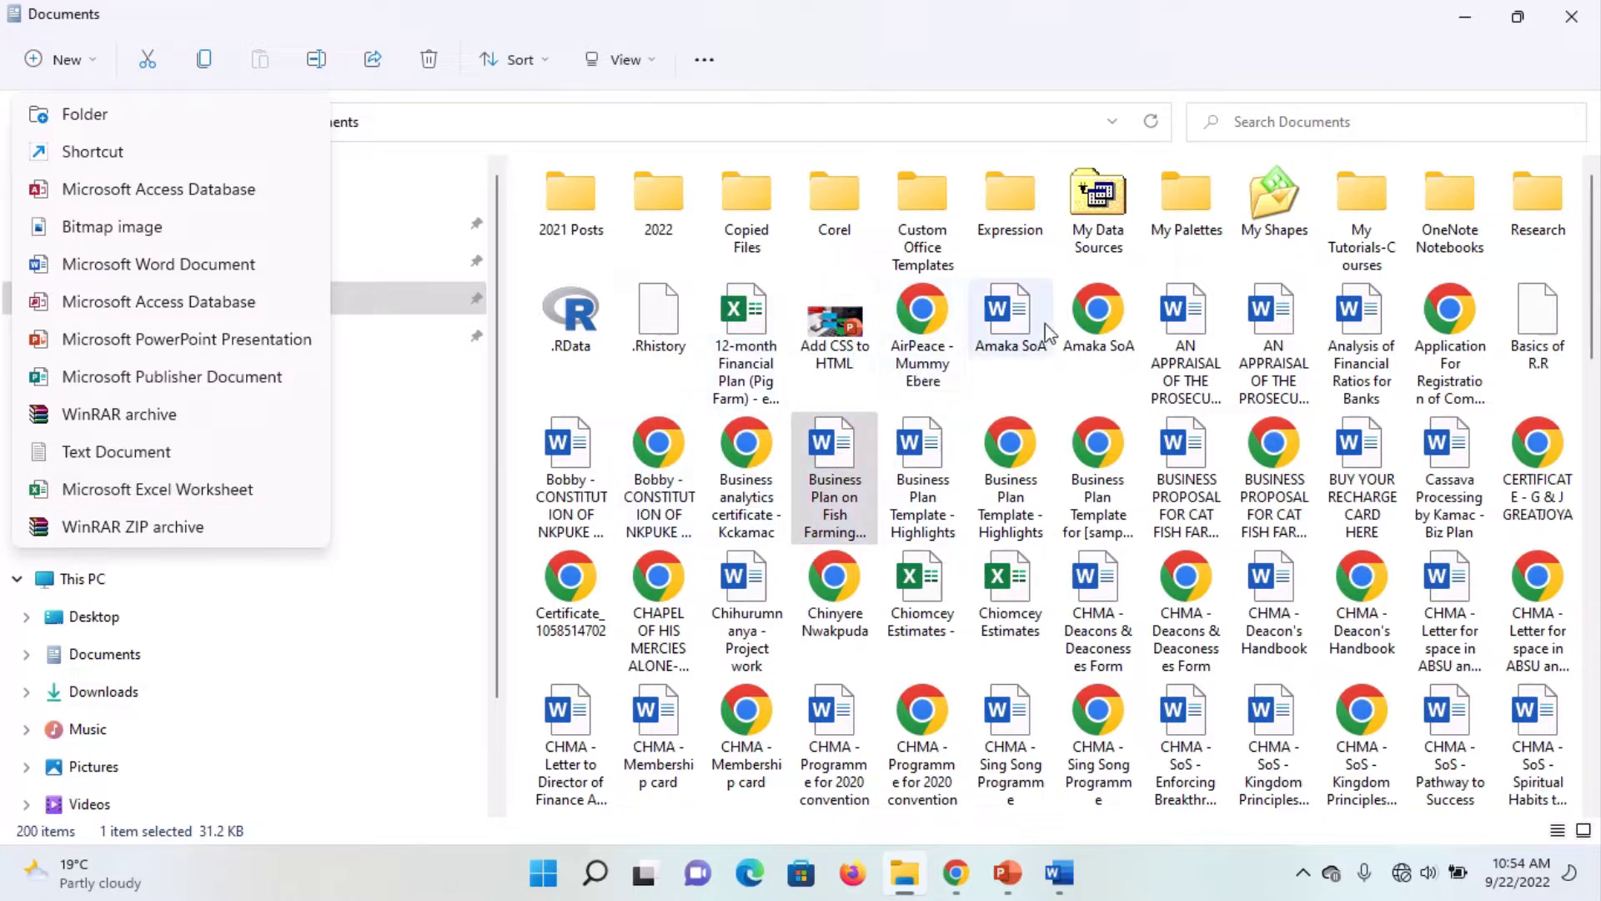
View the Properties of Business Plan Template - Highlights.
click(924, 462)
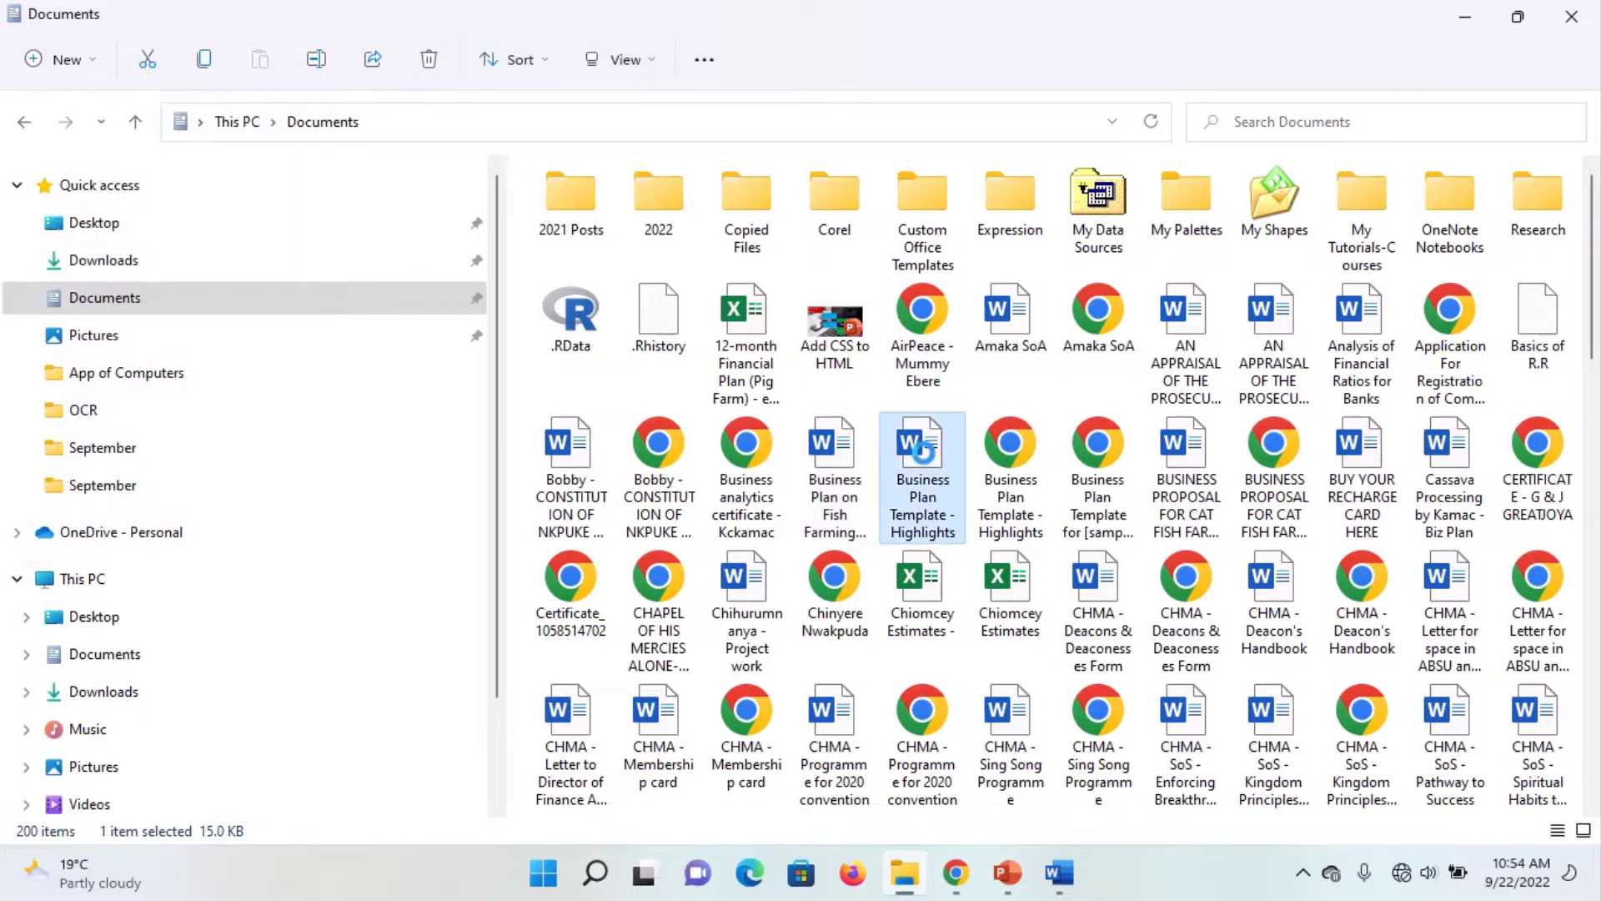
right_click(924, 461)
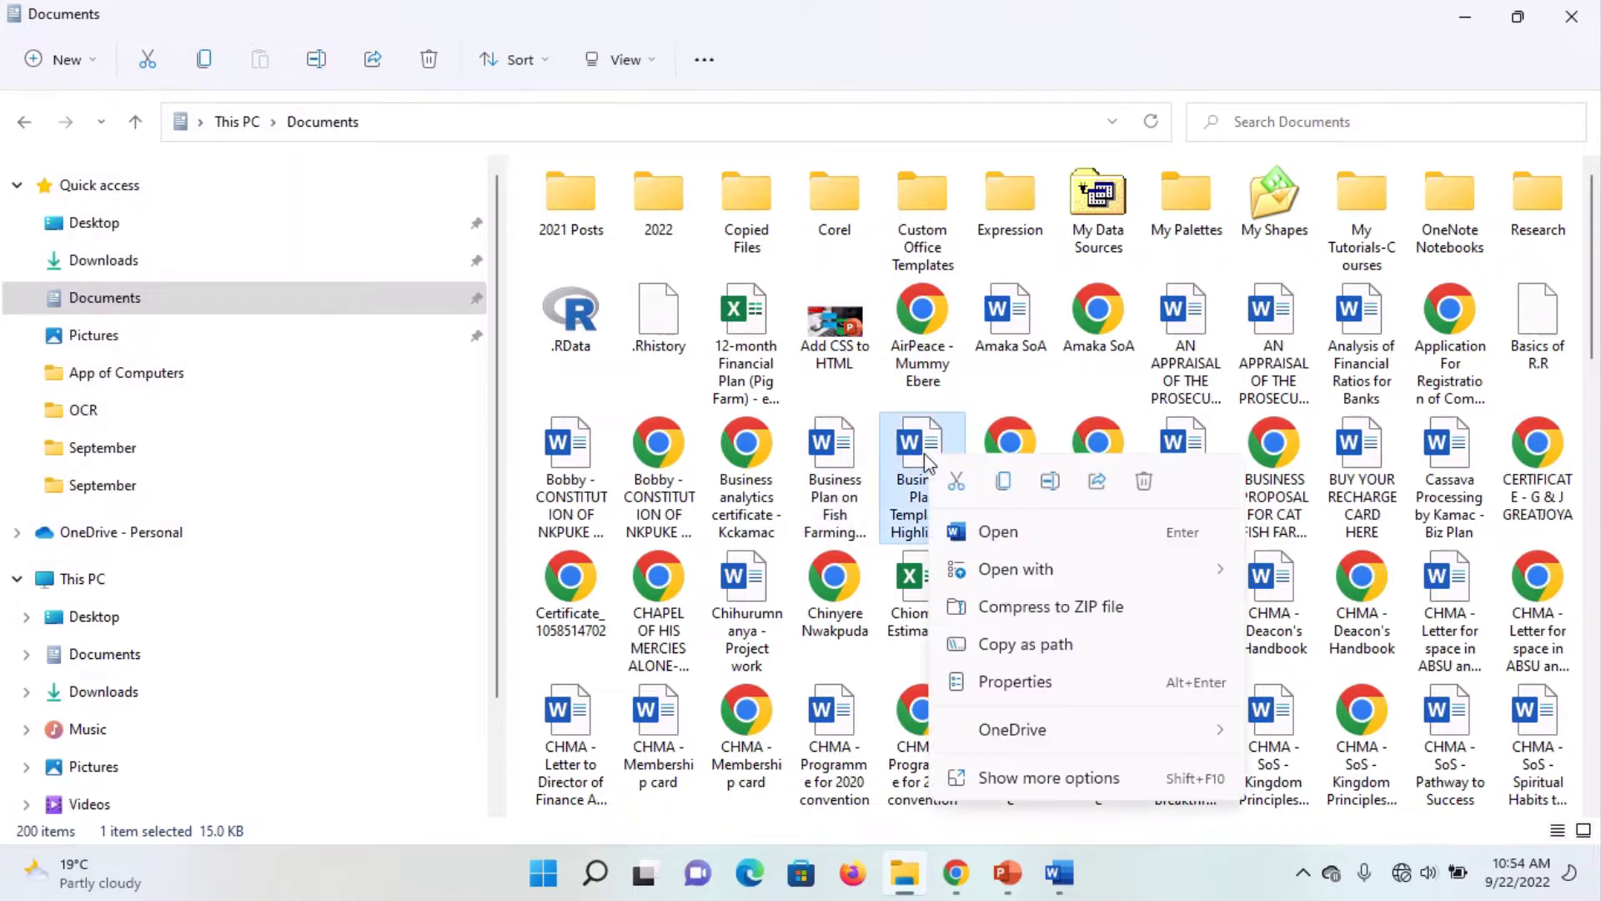
click(1055, 689)
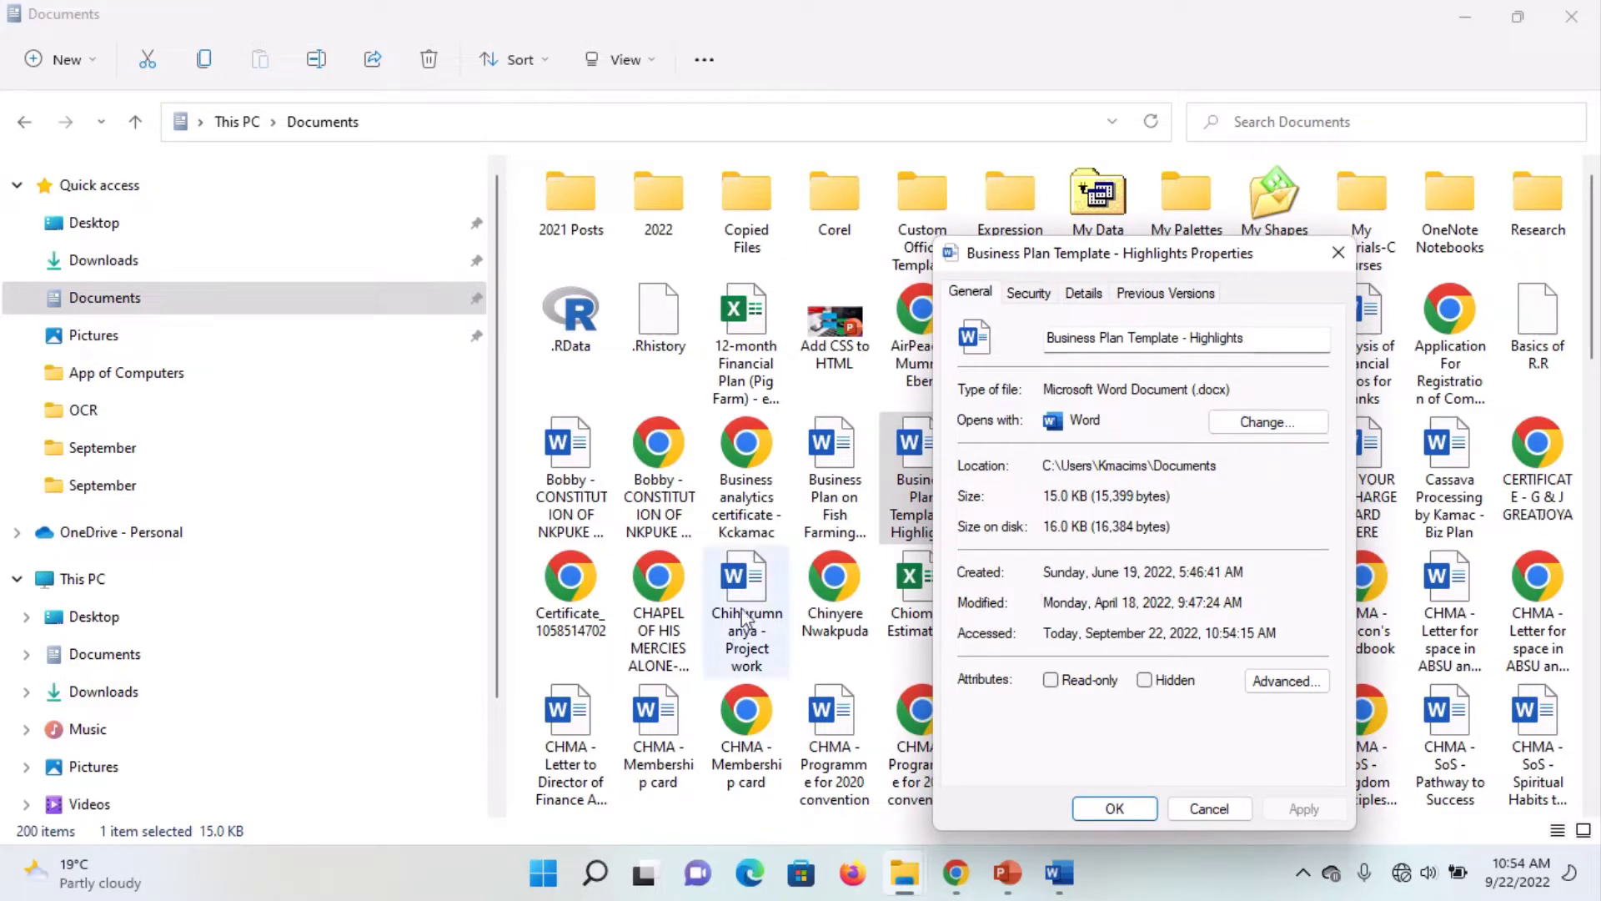
View the Properties of the 12-month Financial Plan spreadsheet, then cancel.
double_click(733, 375)
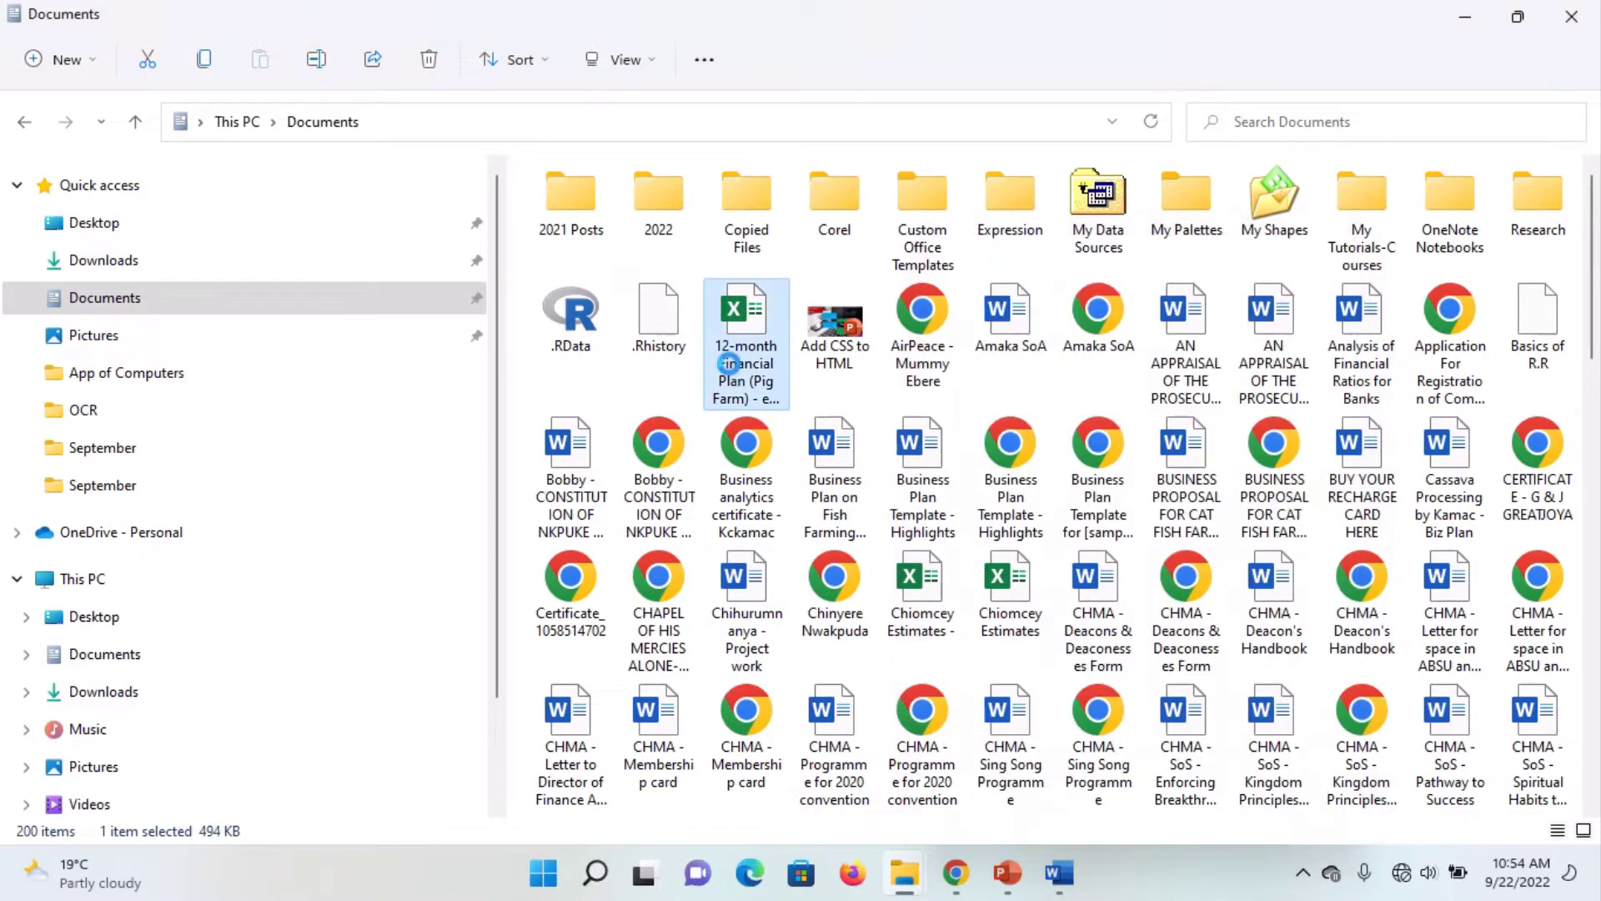
right_click(732, 397)
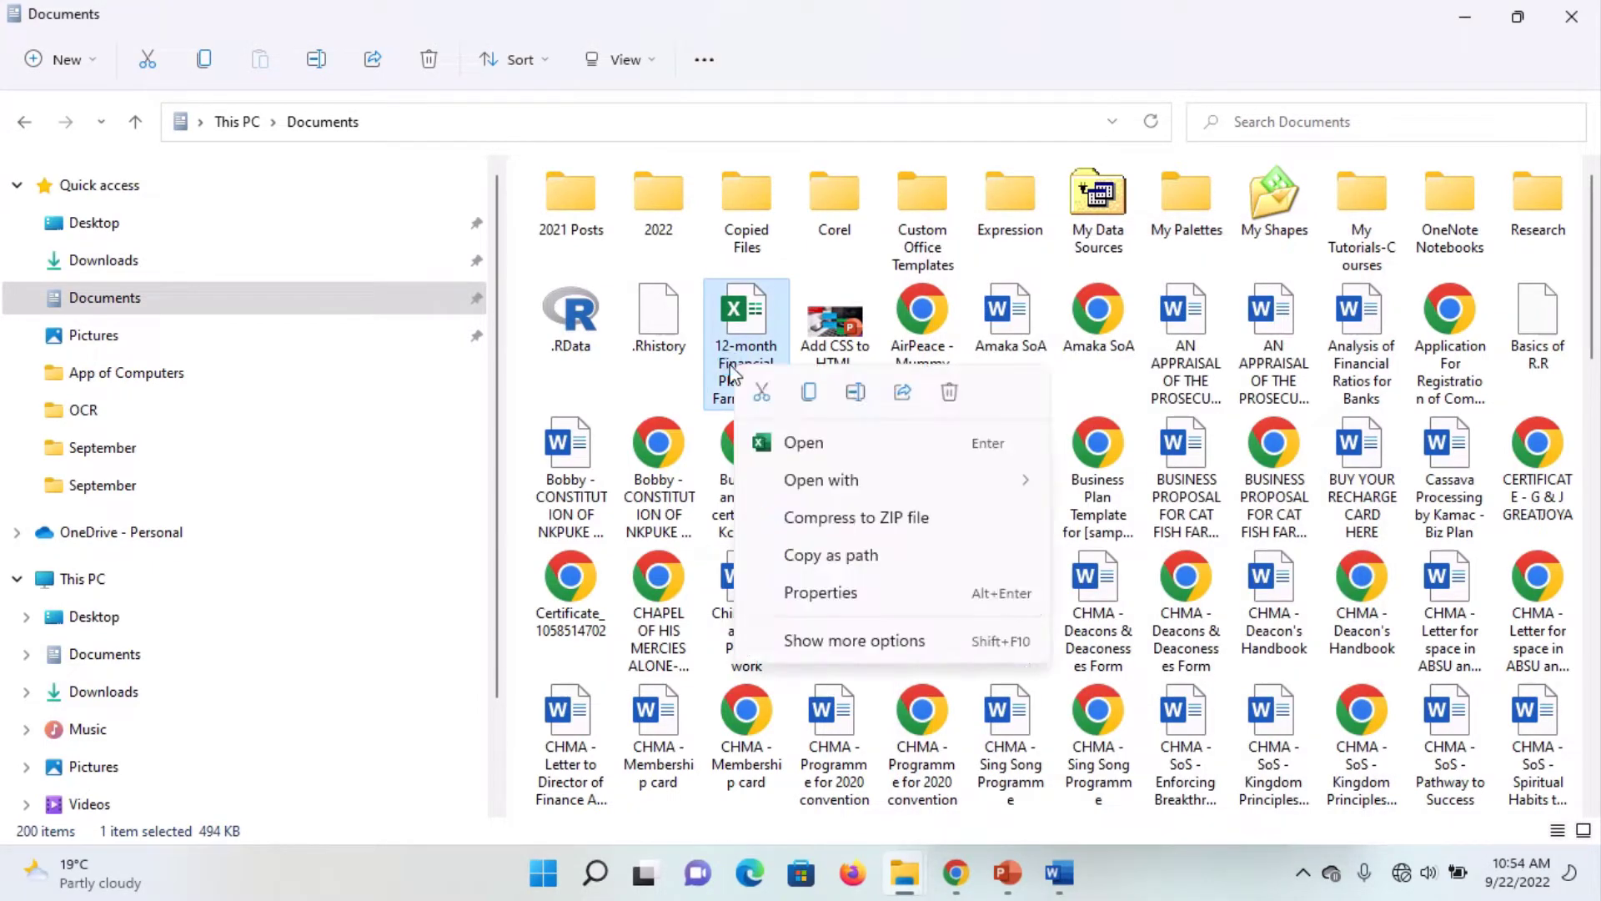
click(832, 589)
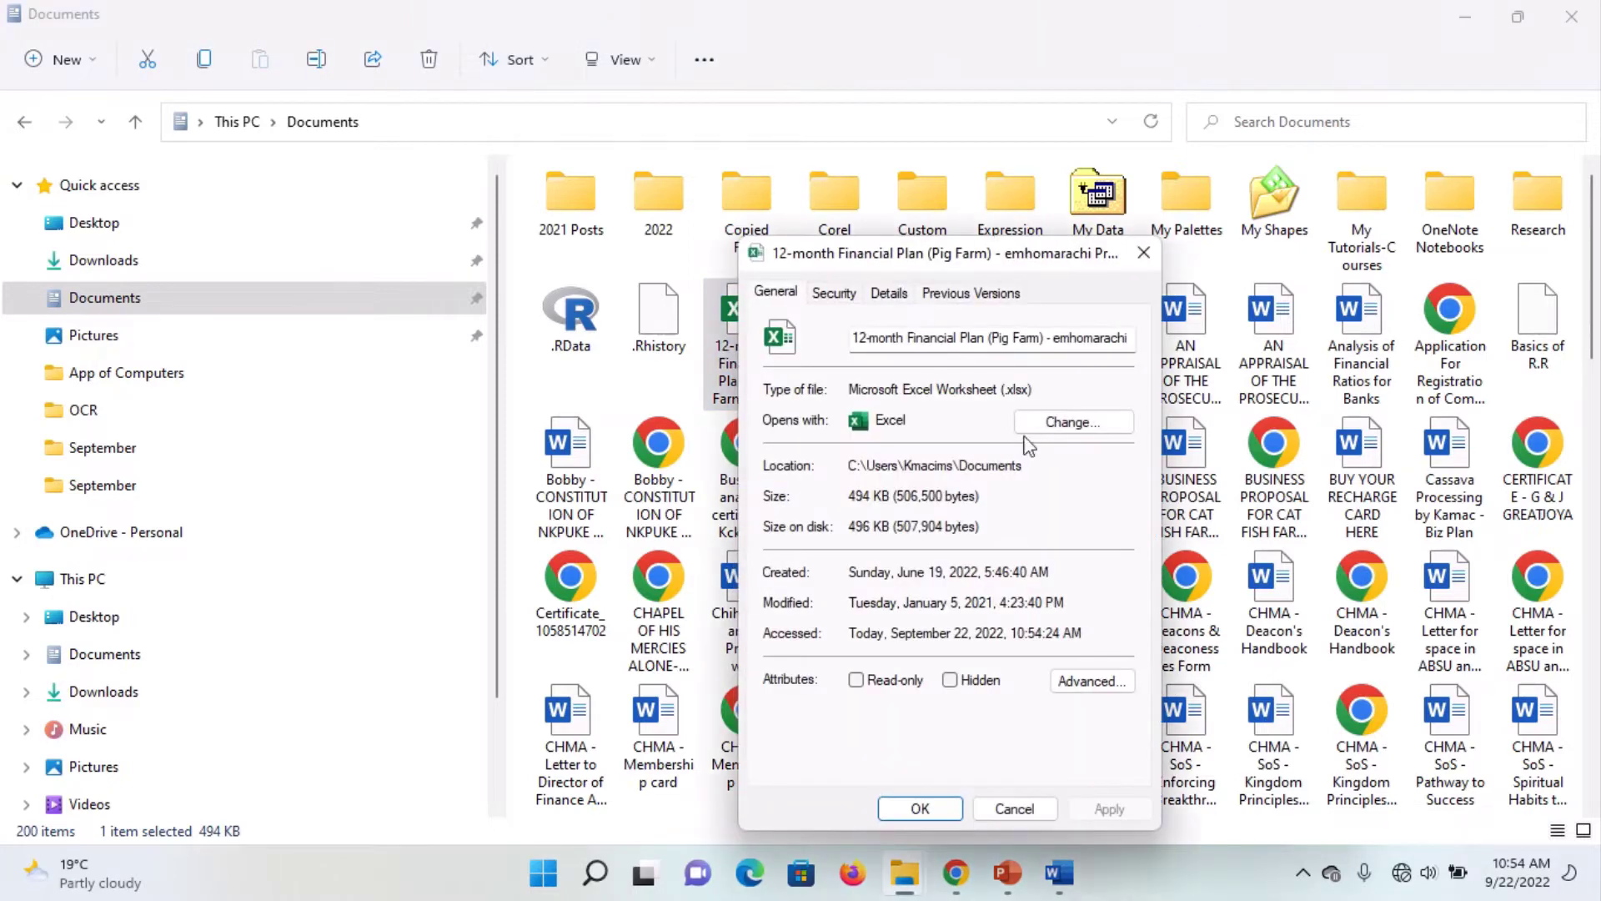
click(1006, 809)
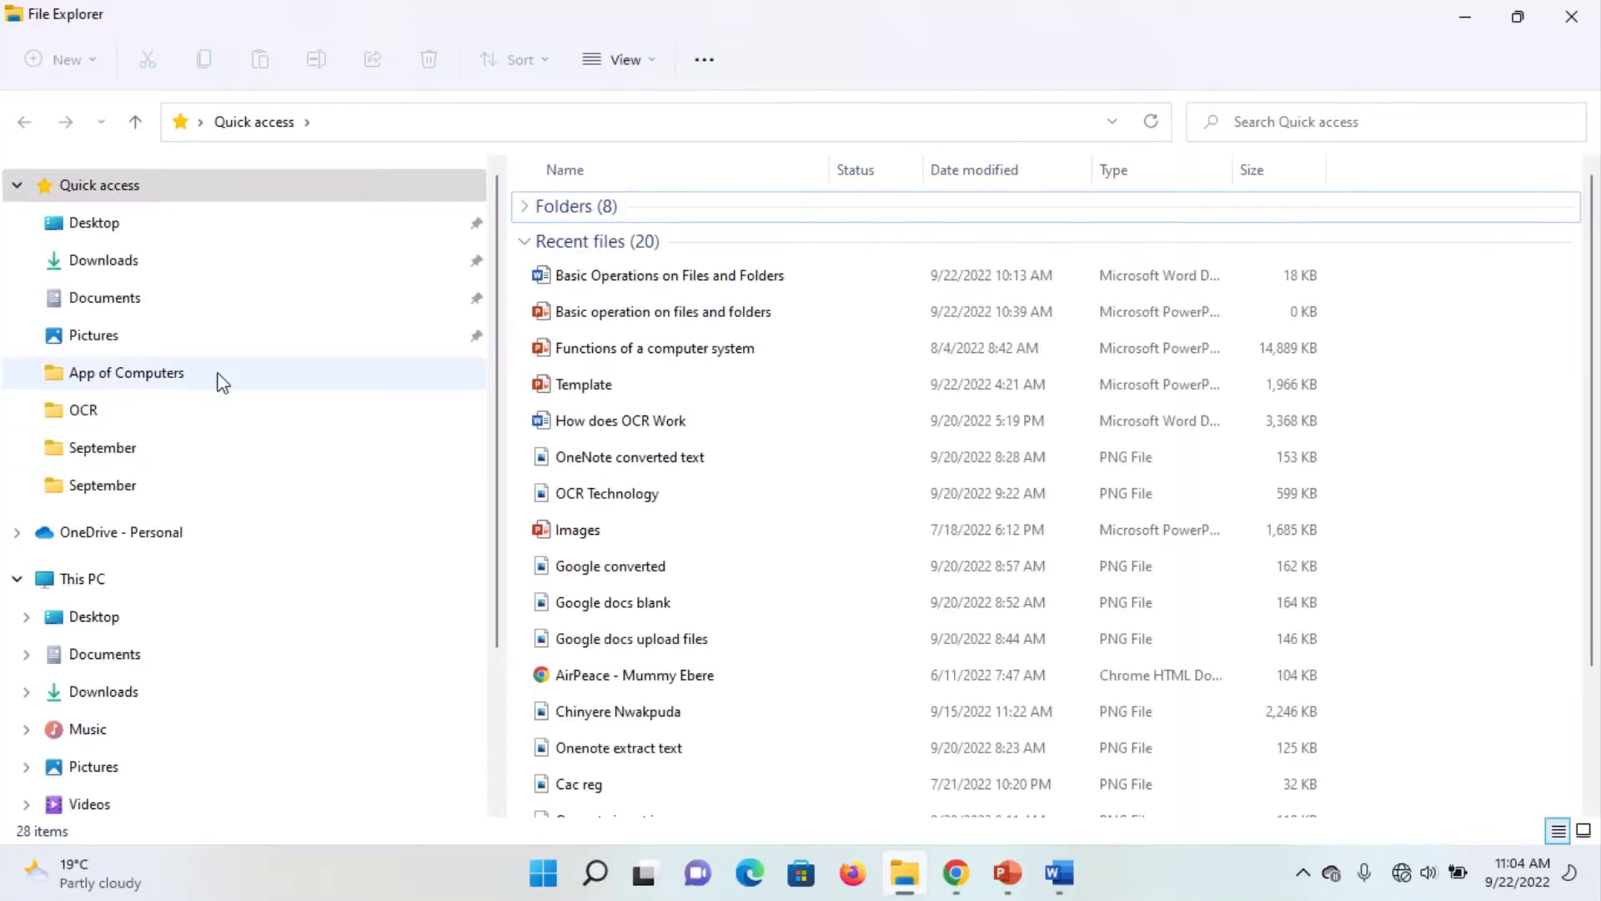
Visit App of Computers, Desktop and RCP Tophealth - Projects, then open September > OCR.
click(127, 382)
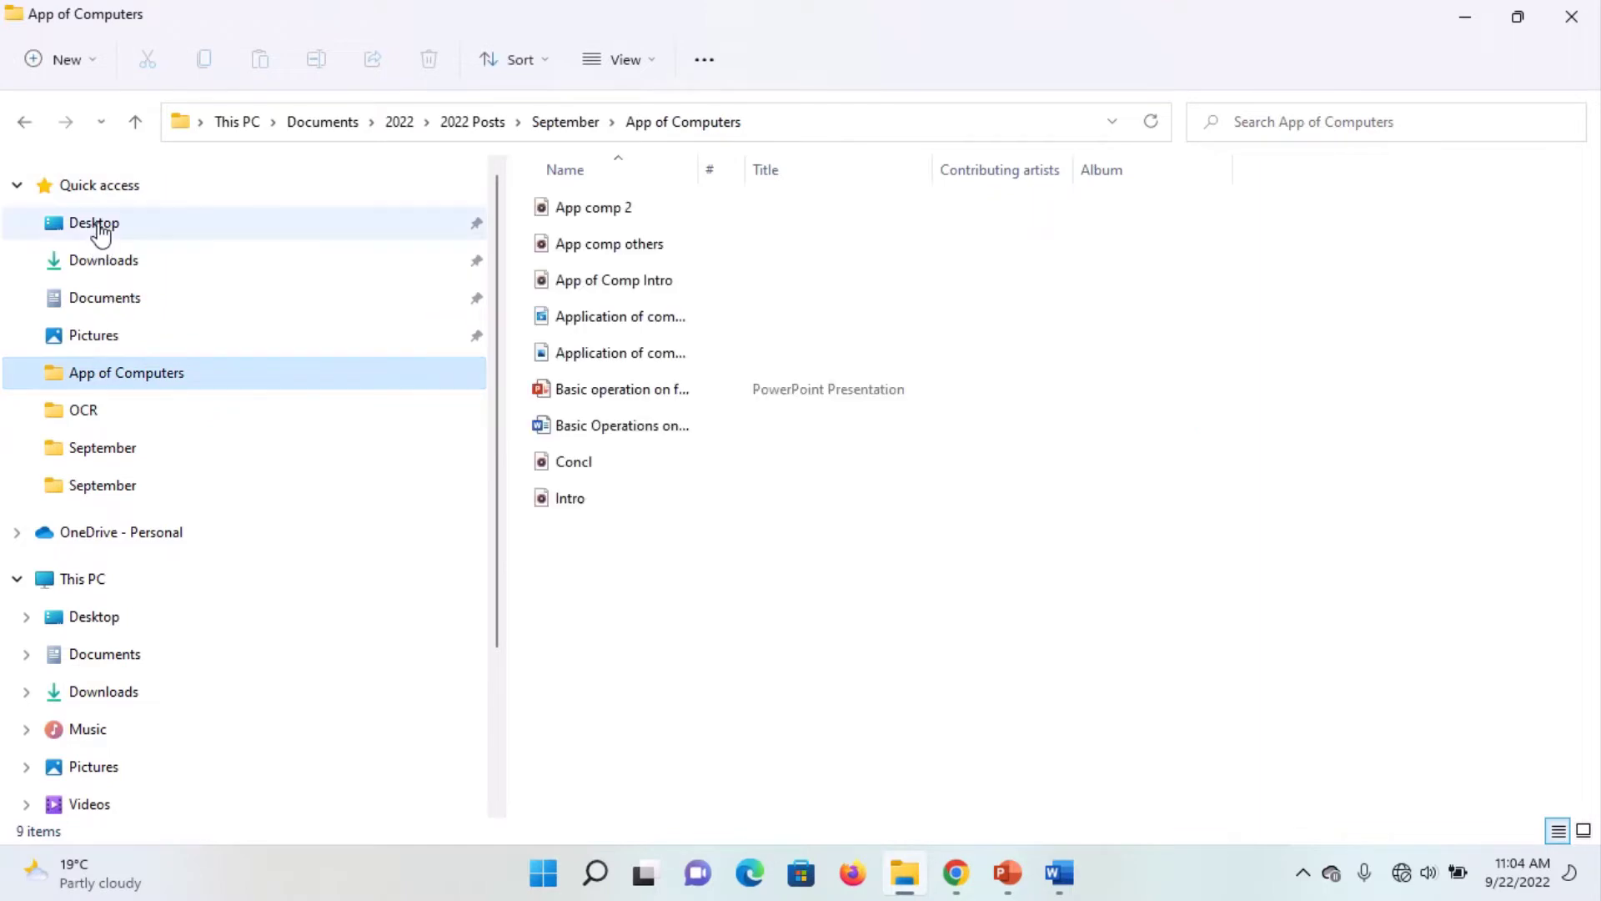
click(98, 229)
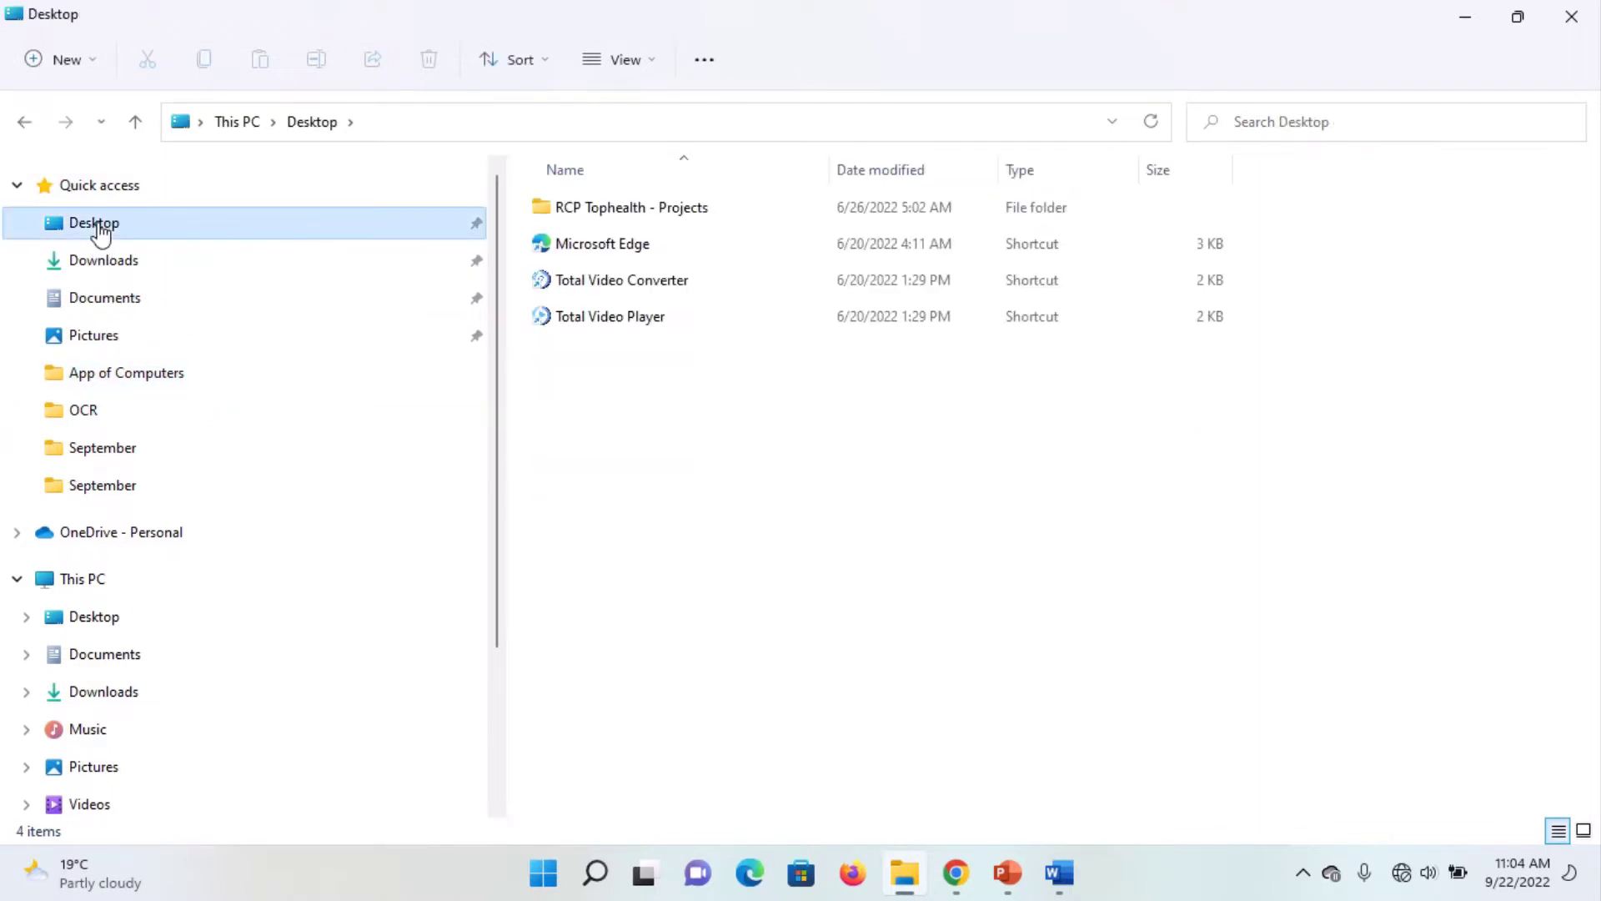
click(566, 211)
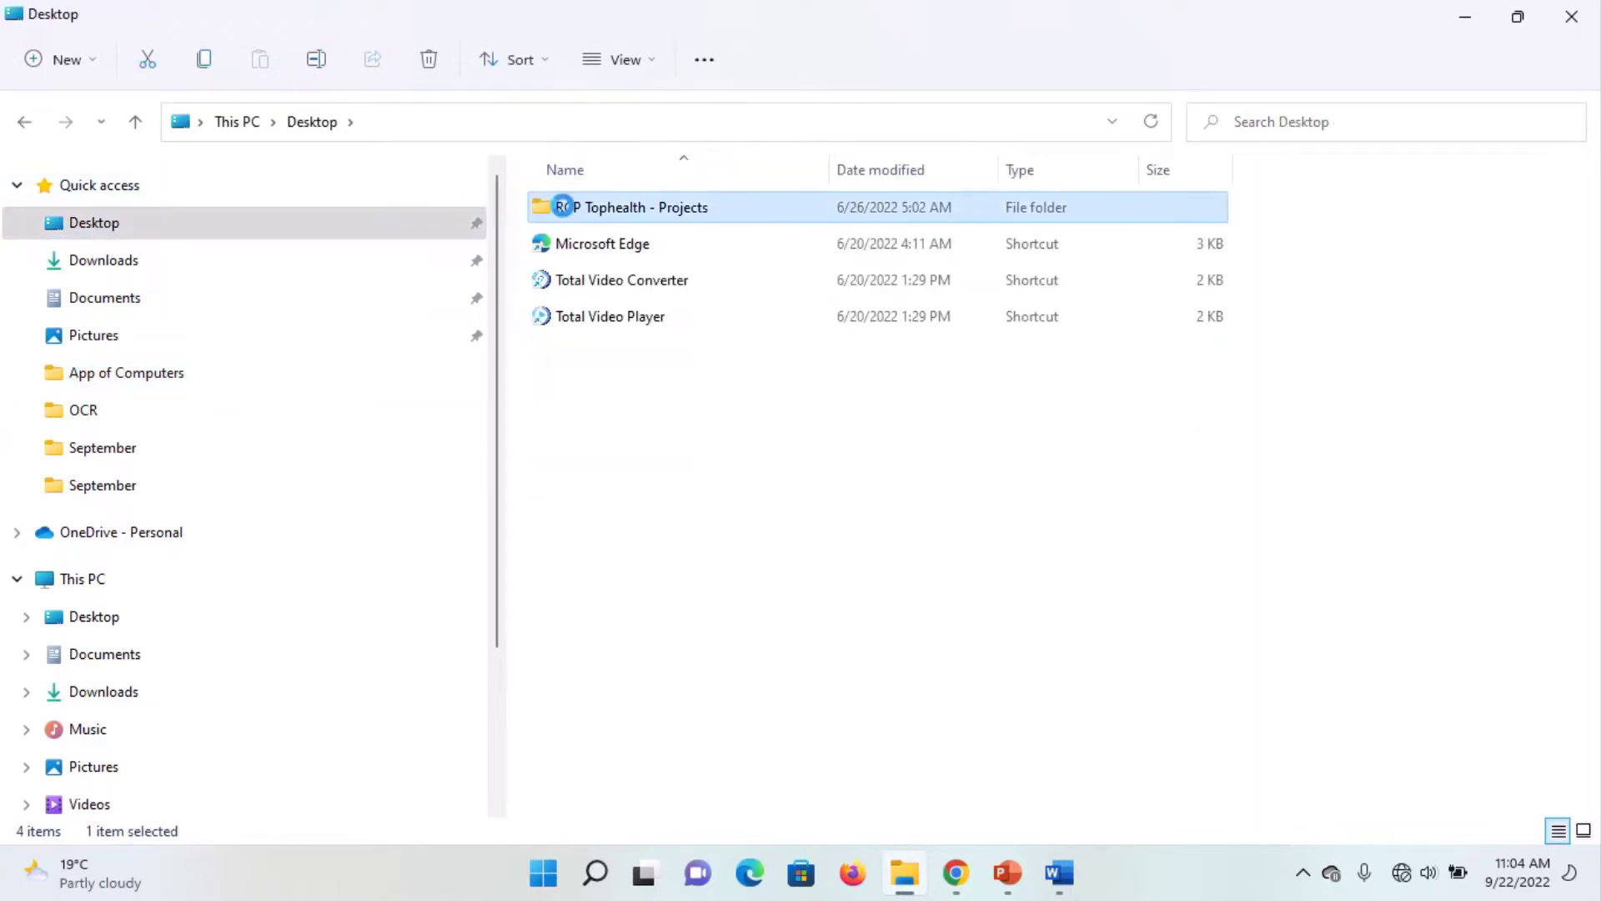
double_click(564, 207)
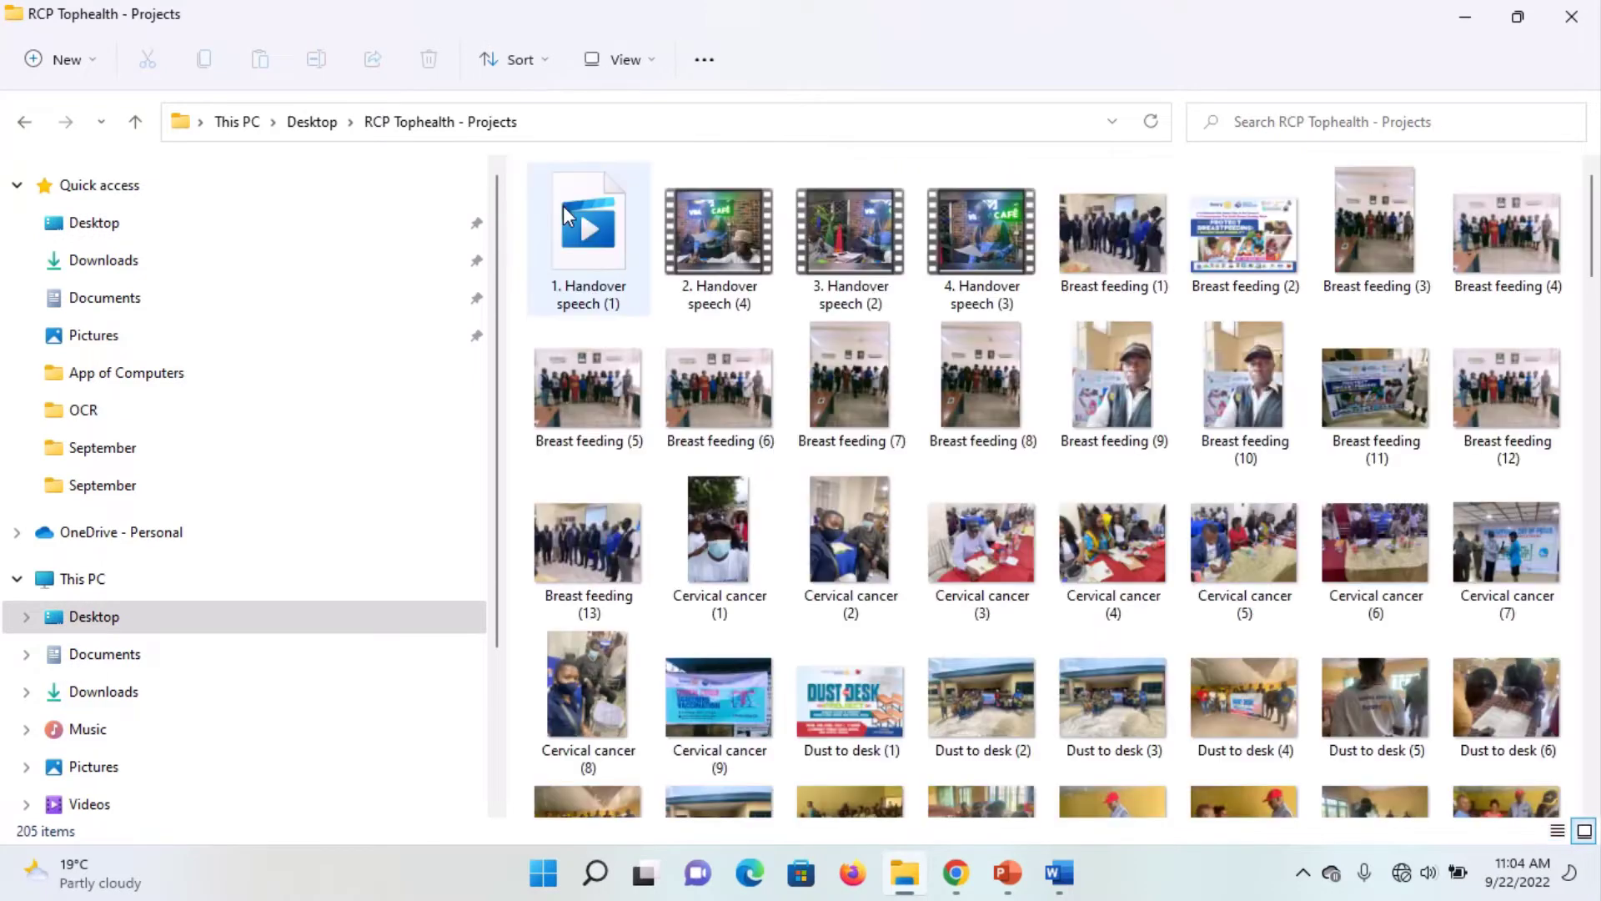
click(124, 451)
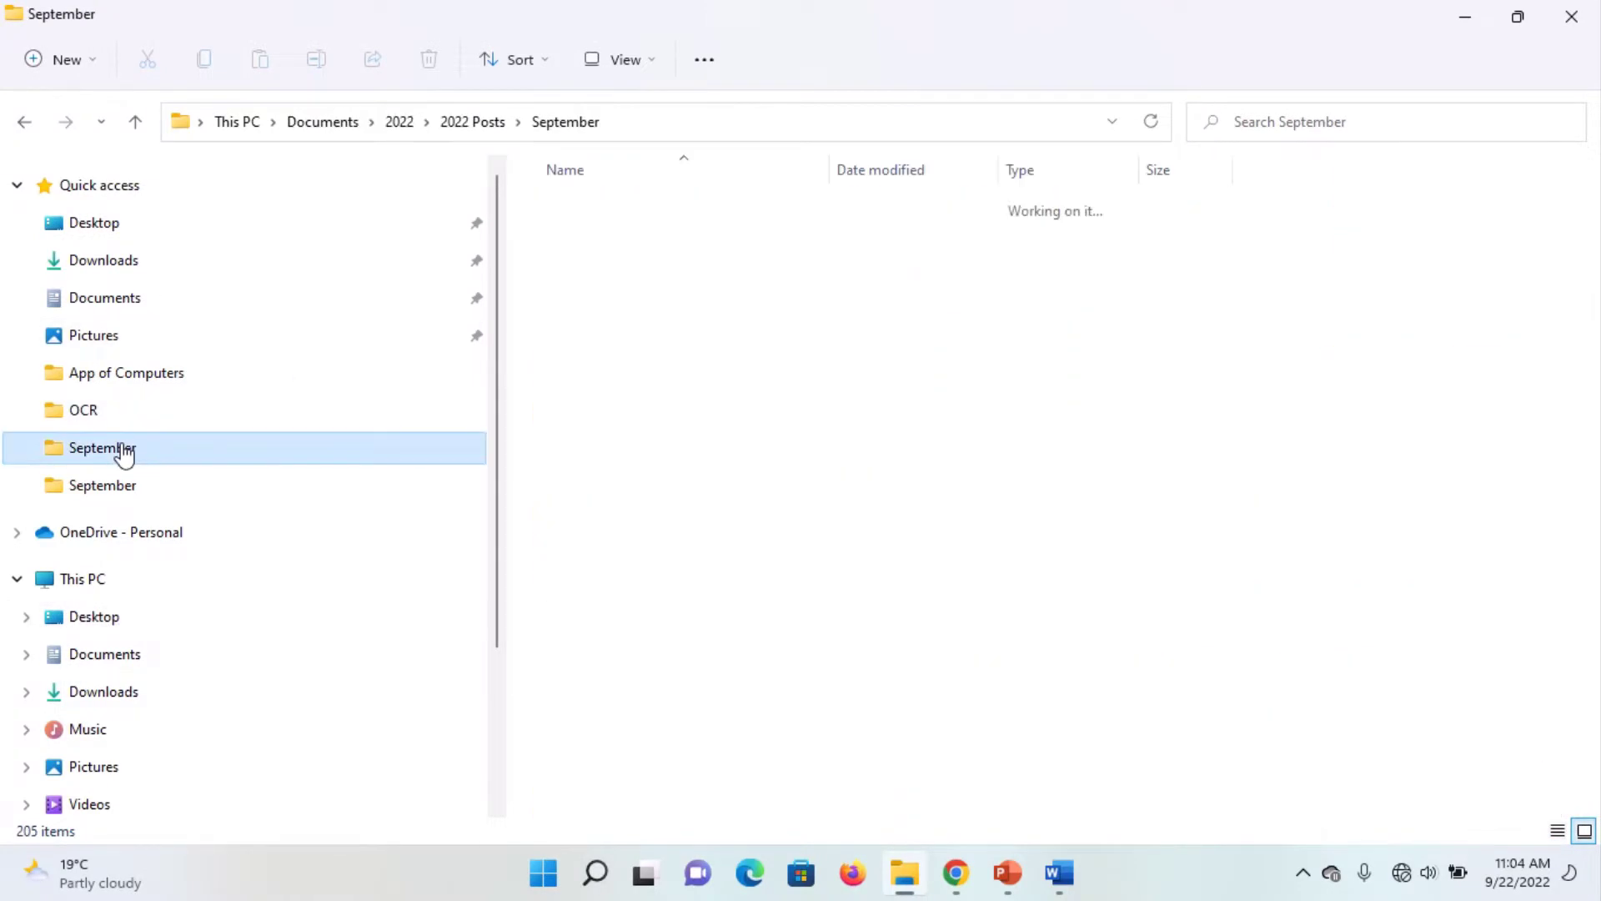
double_click(568, 280)
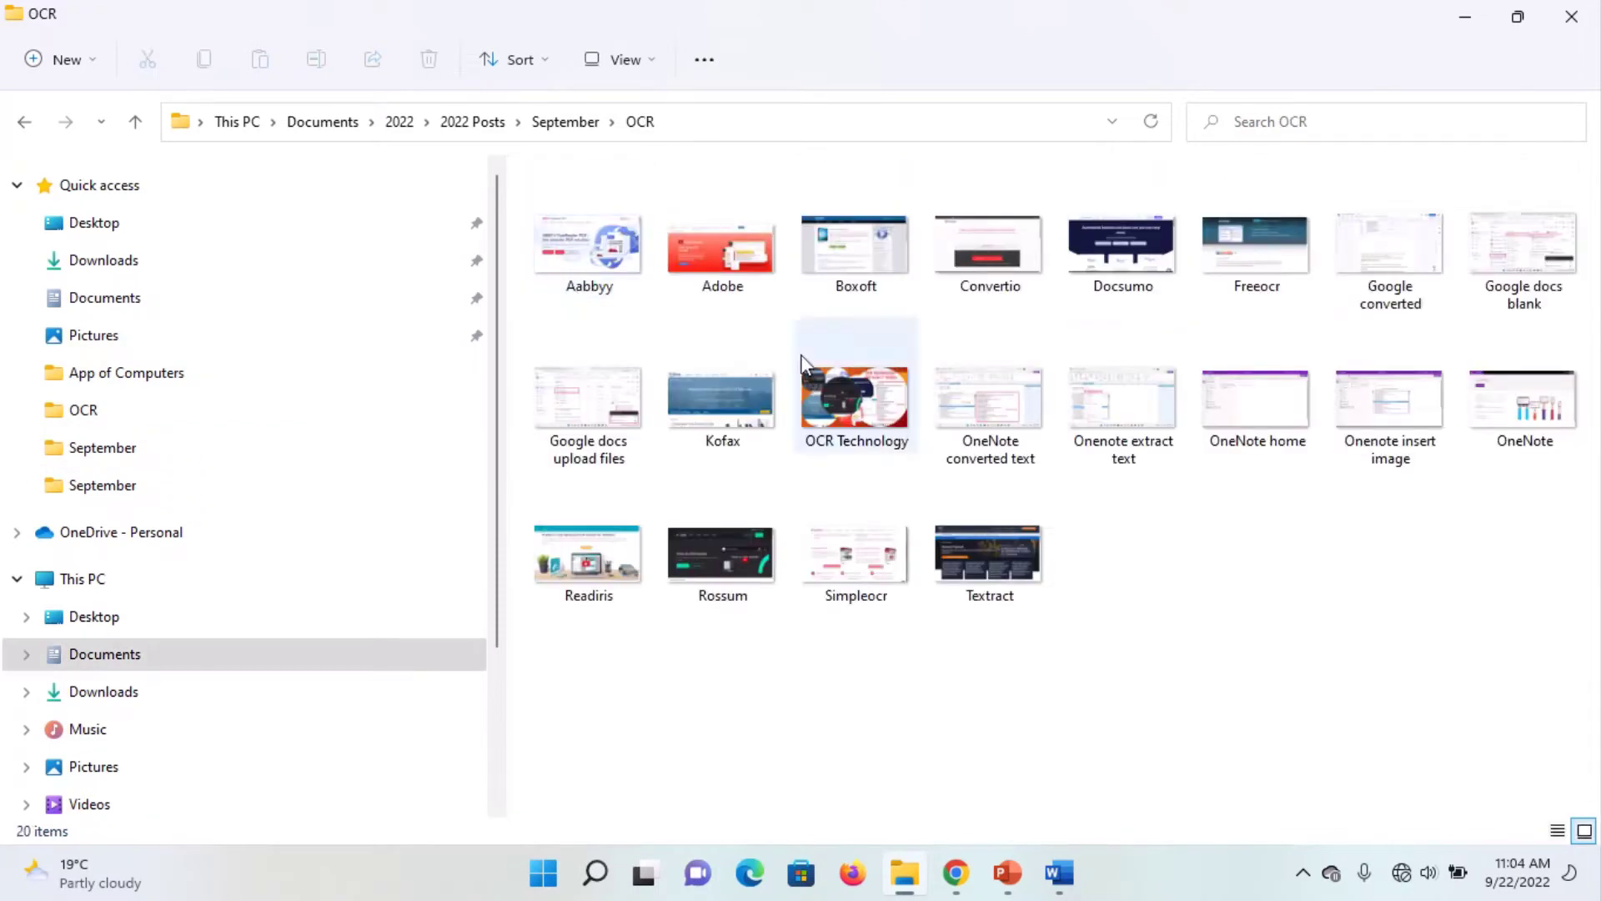
Browse the This PC folders: Desktop, Documents, Downloads, Music, Pictures and Videos.
click(112, 633)
click(123, 652)
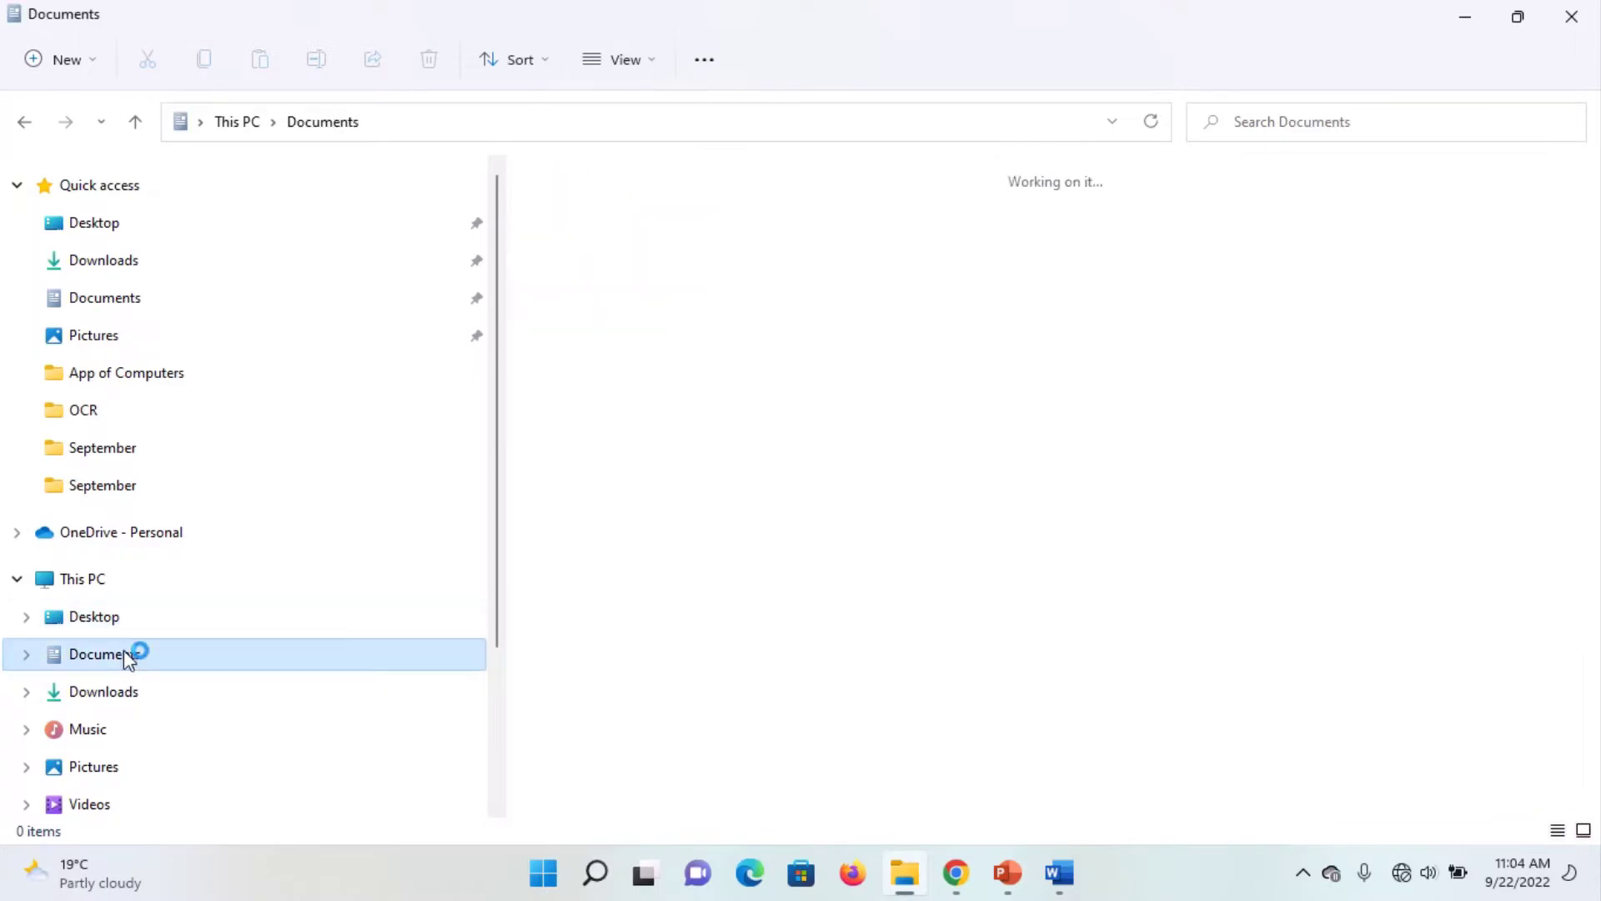
click(117, 696)
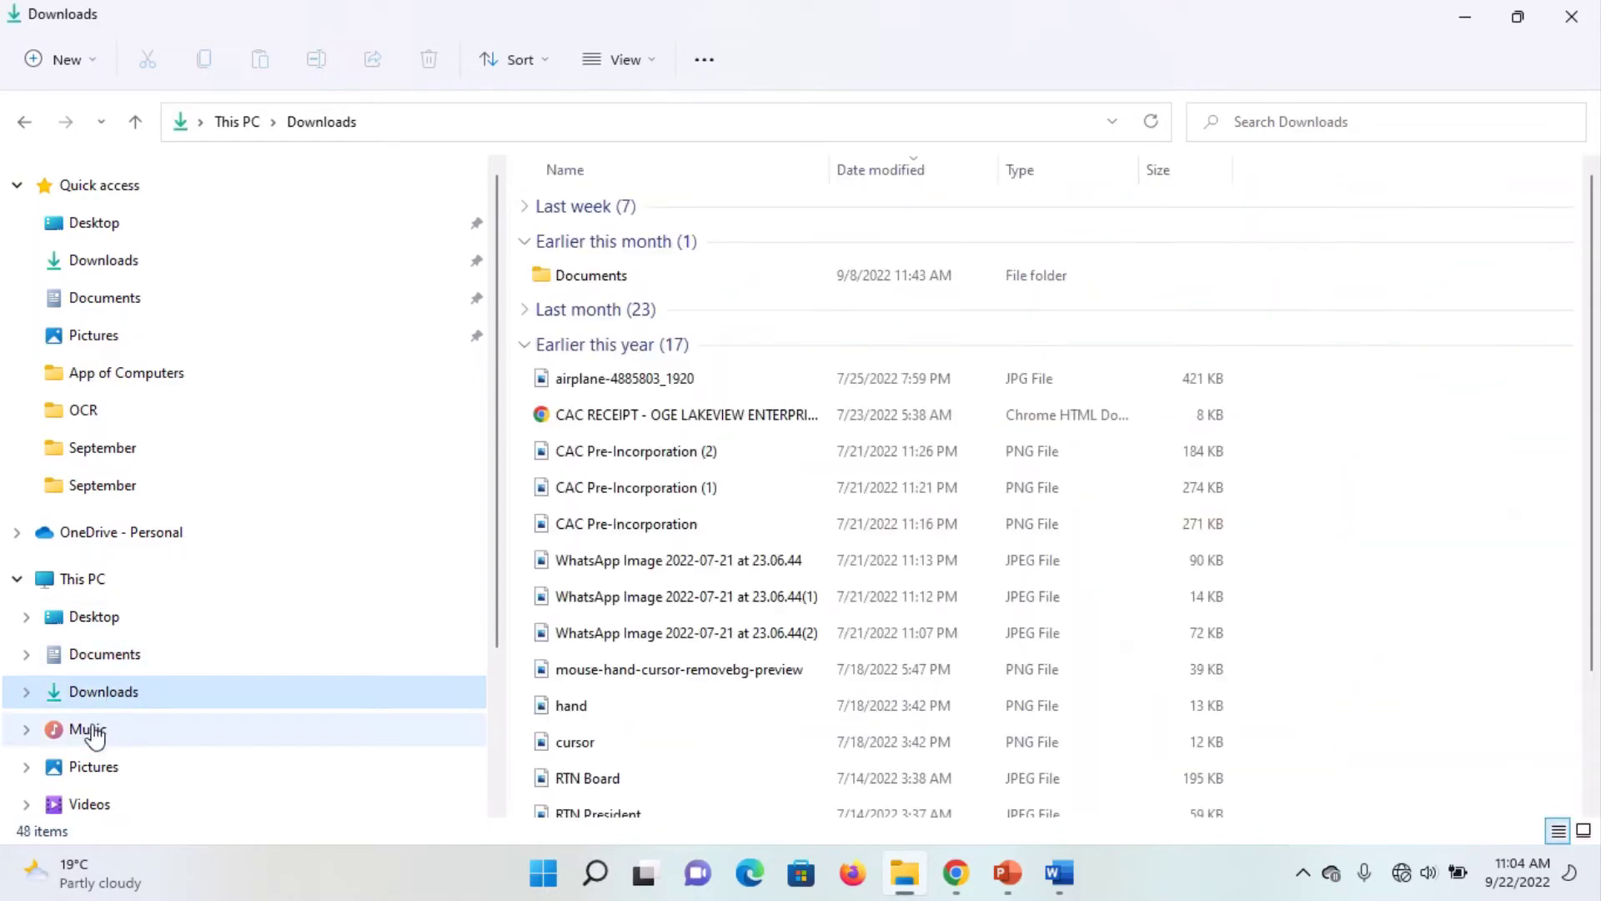
click(93, 733)
click(96, 766)
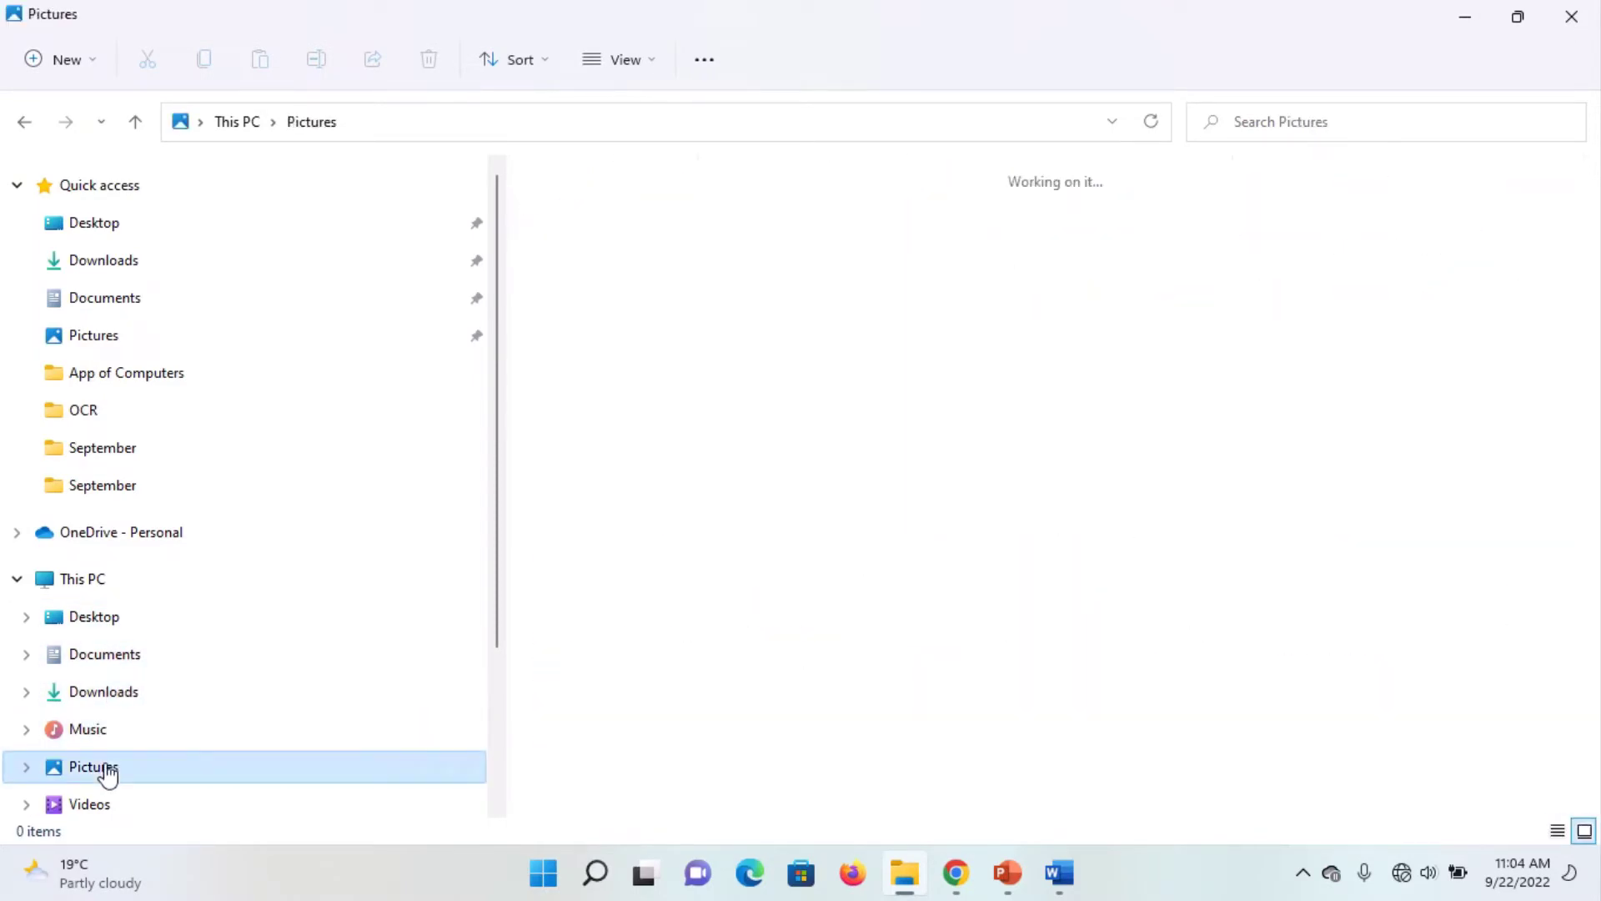
click(91, 804)
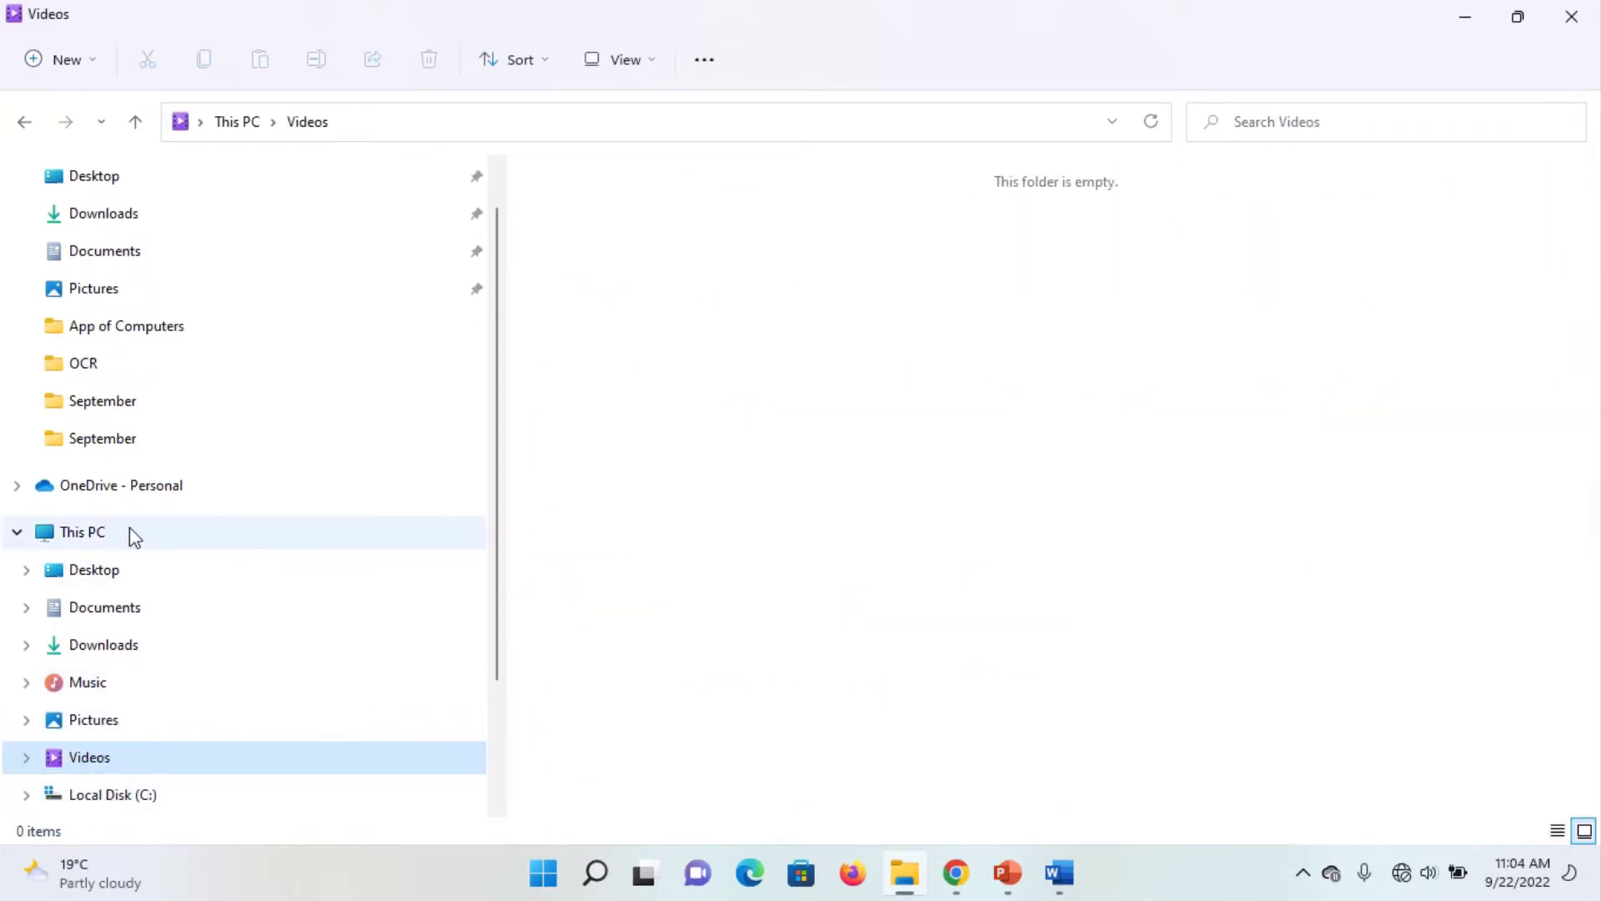
Open Documents, Pictures and Downloads in turn, ending on Documents with 200 items.
click(116, 616)
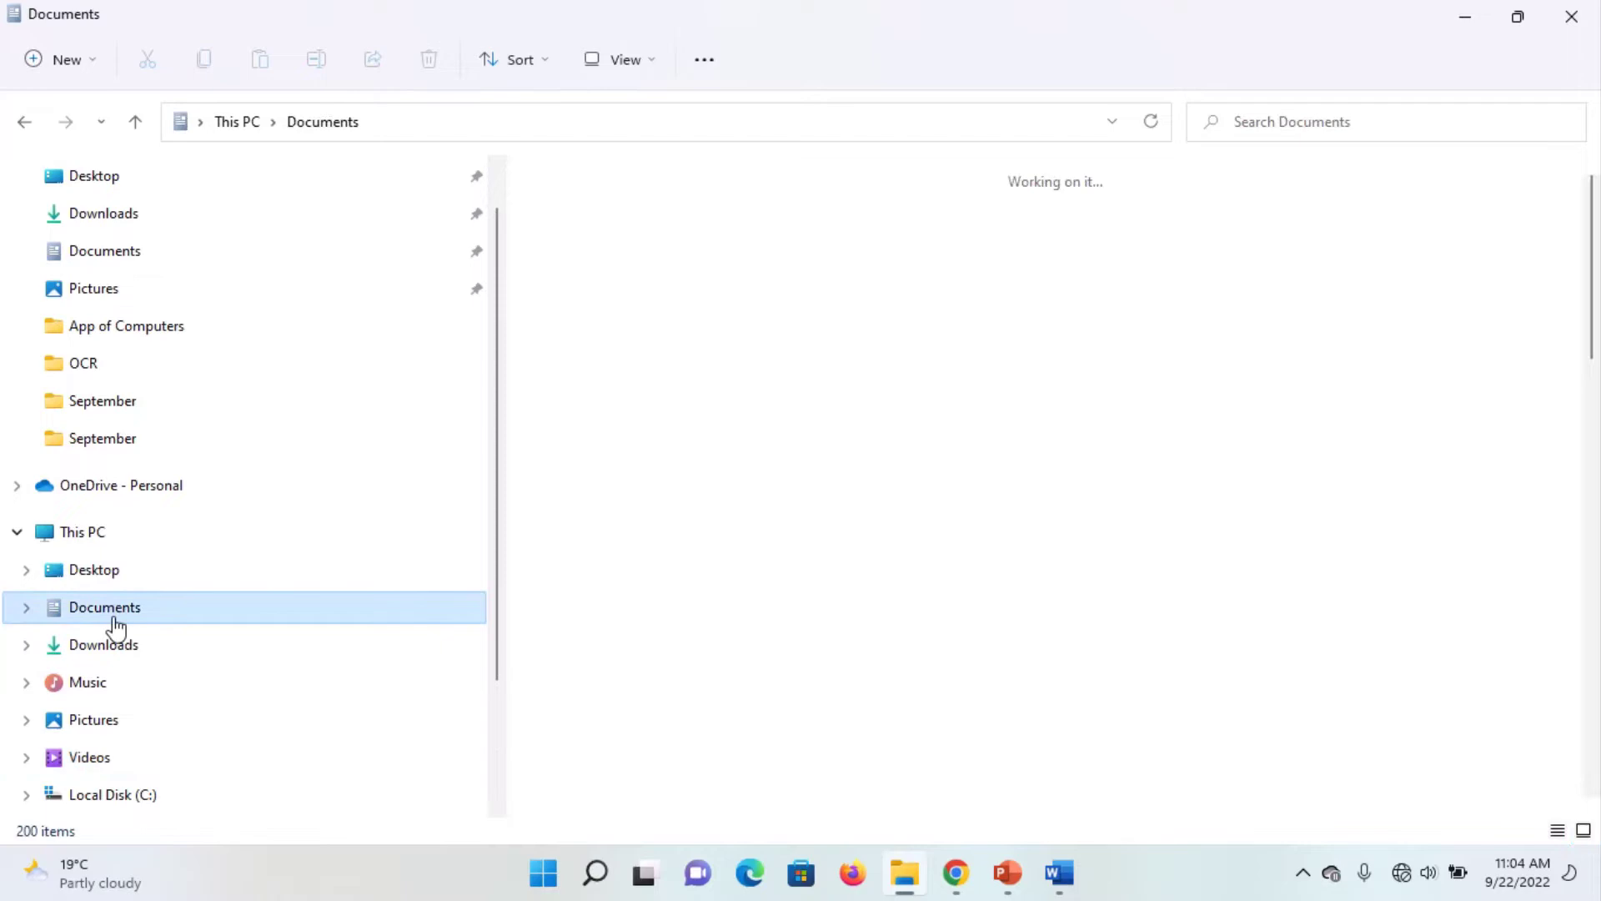
click(103, 730)
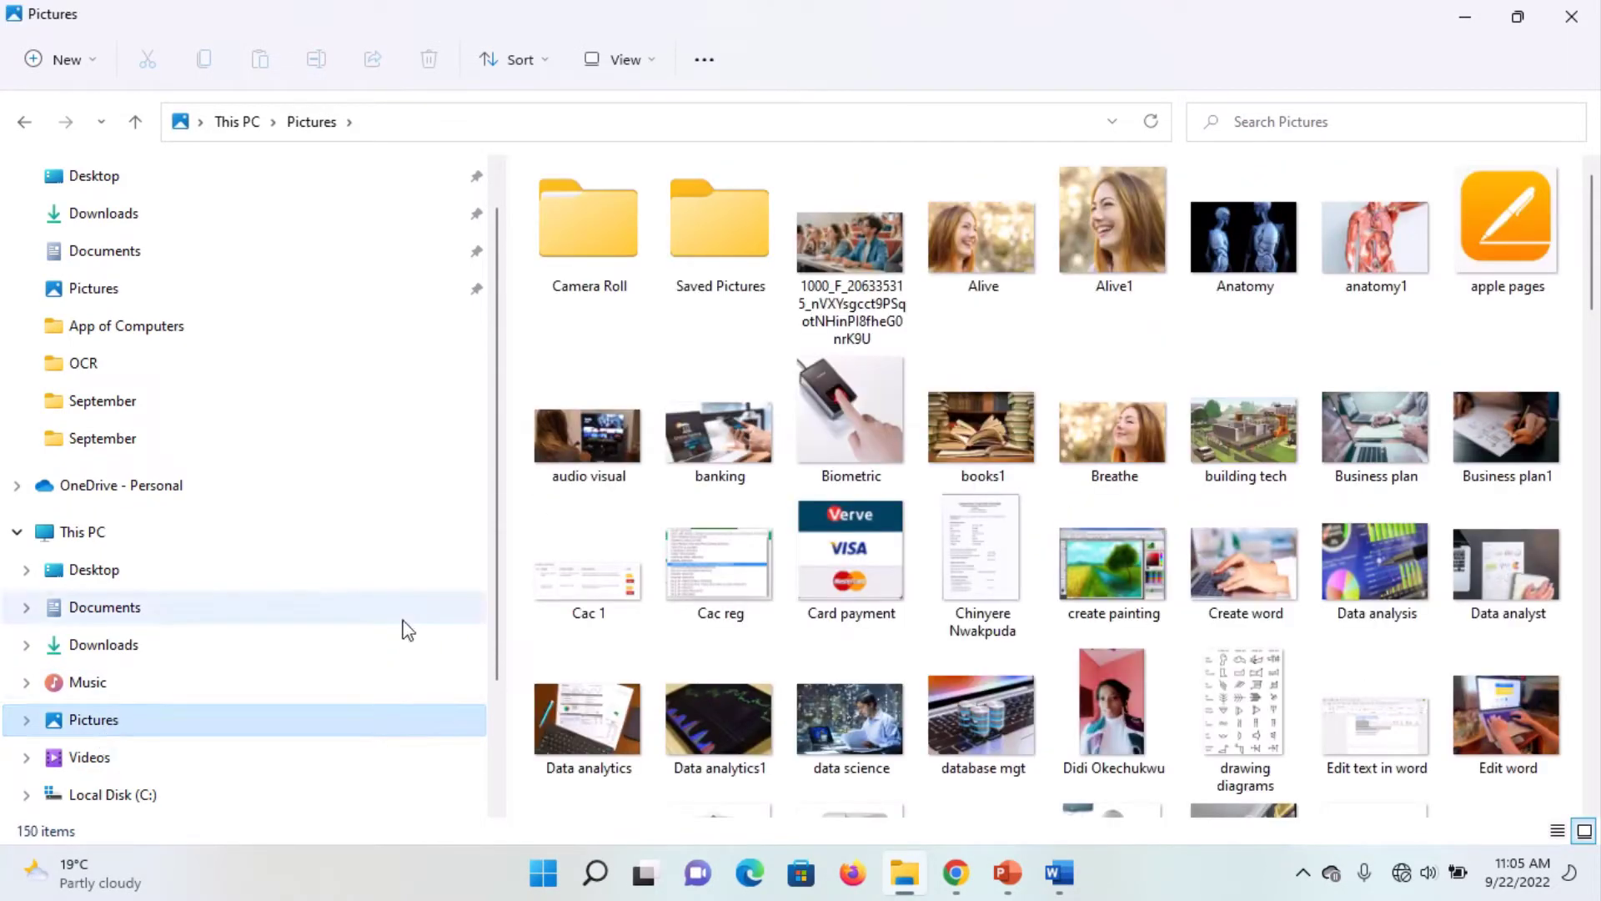
click(133, 222)
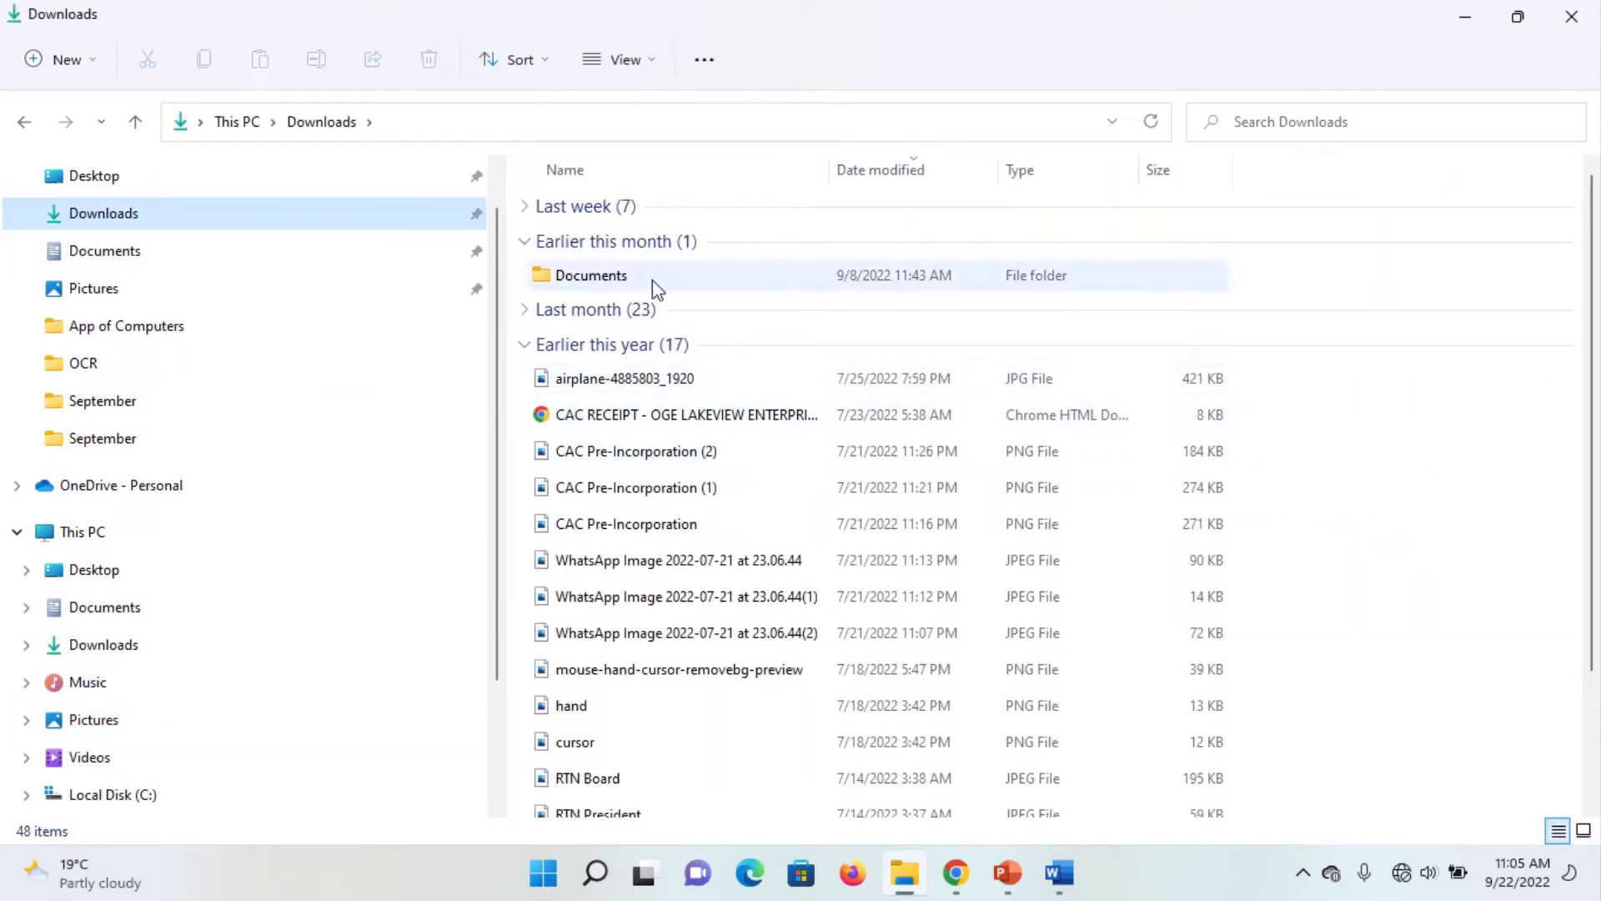
click(152, 263)
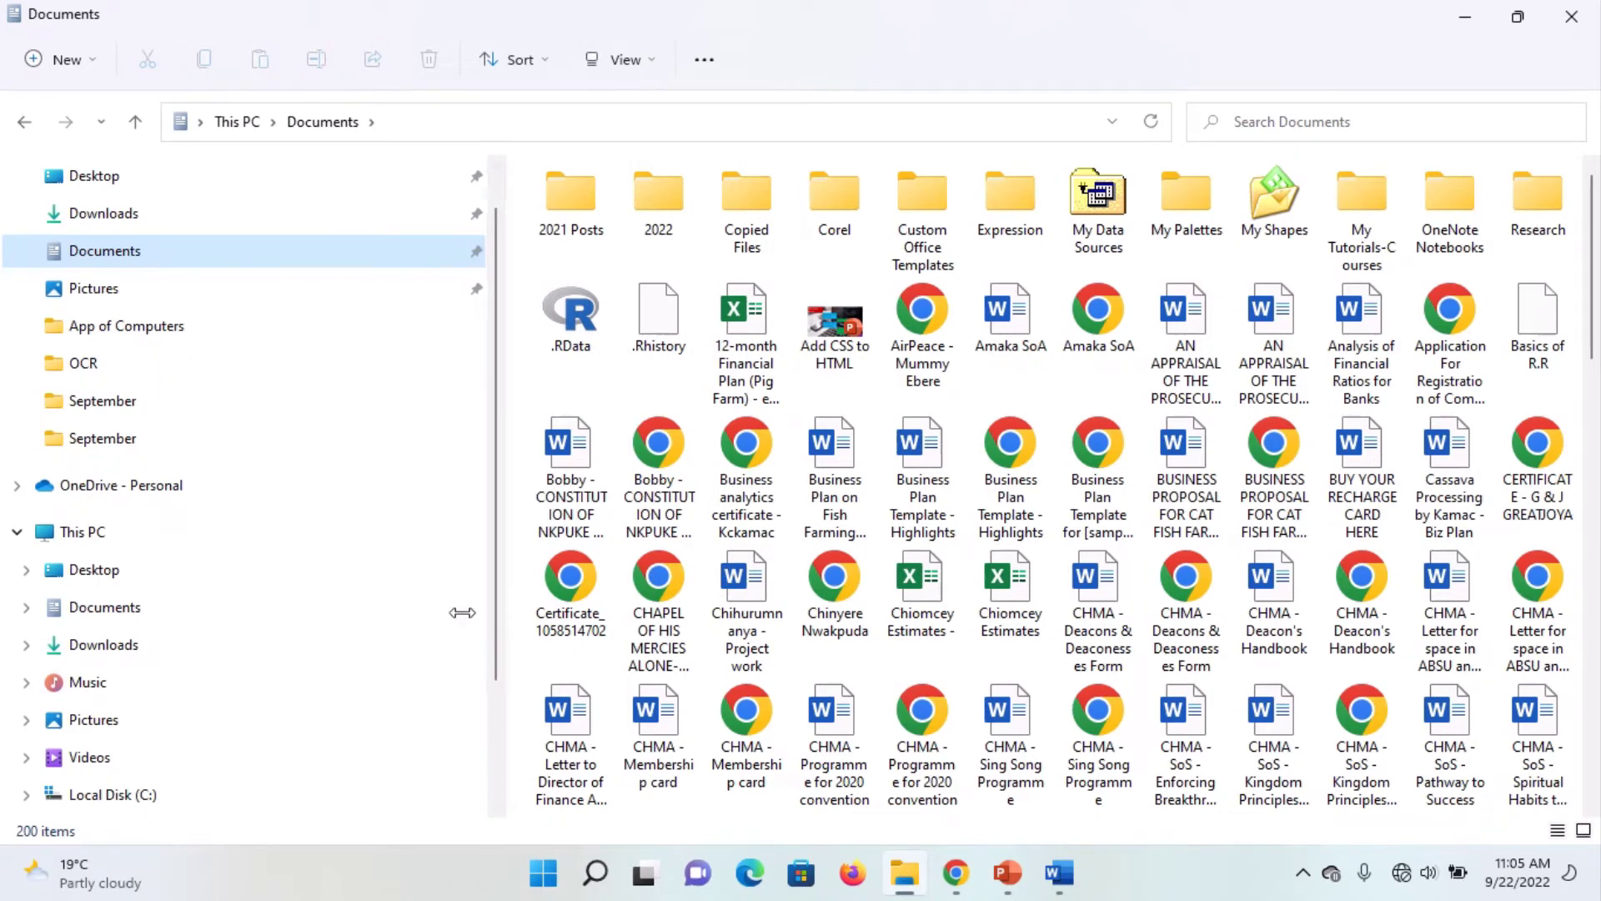
Narrow the navigation pane and show the Documents files in List layout.
drag(503, 621, 309, 598)
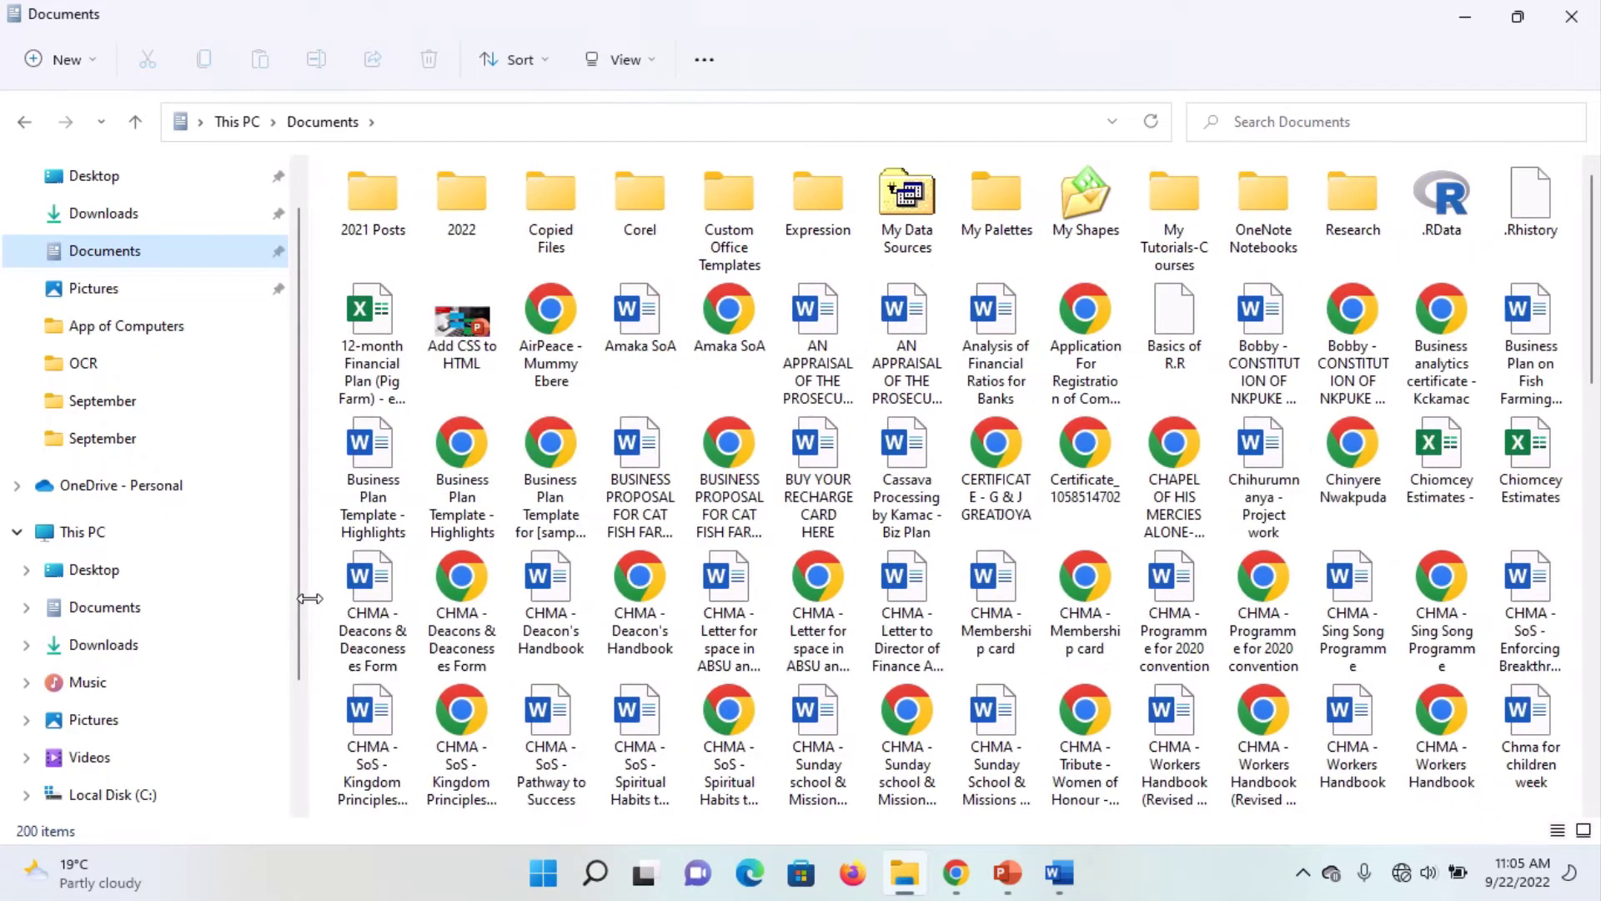
click(638, 67)
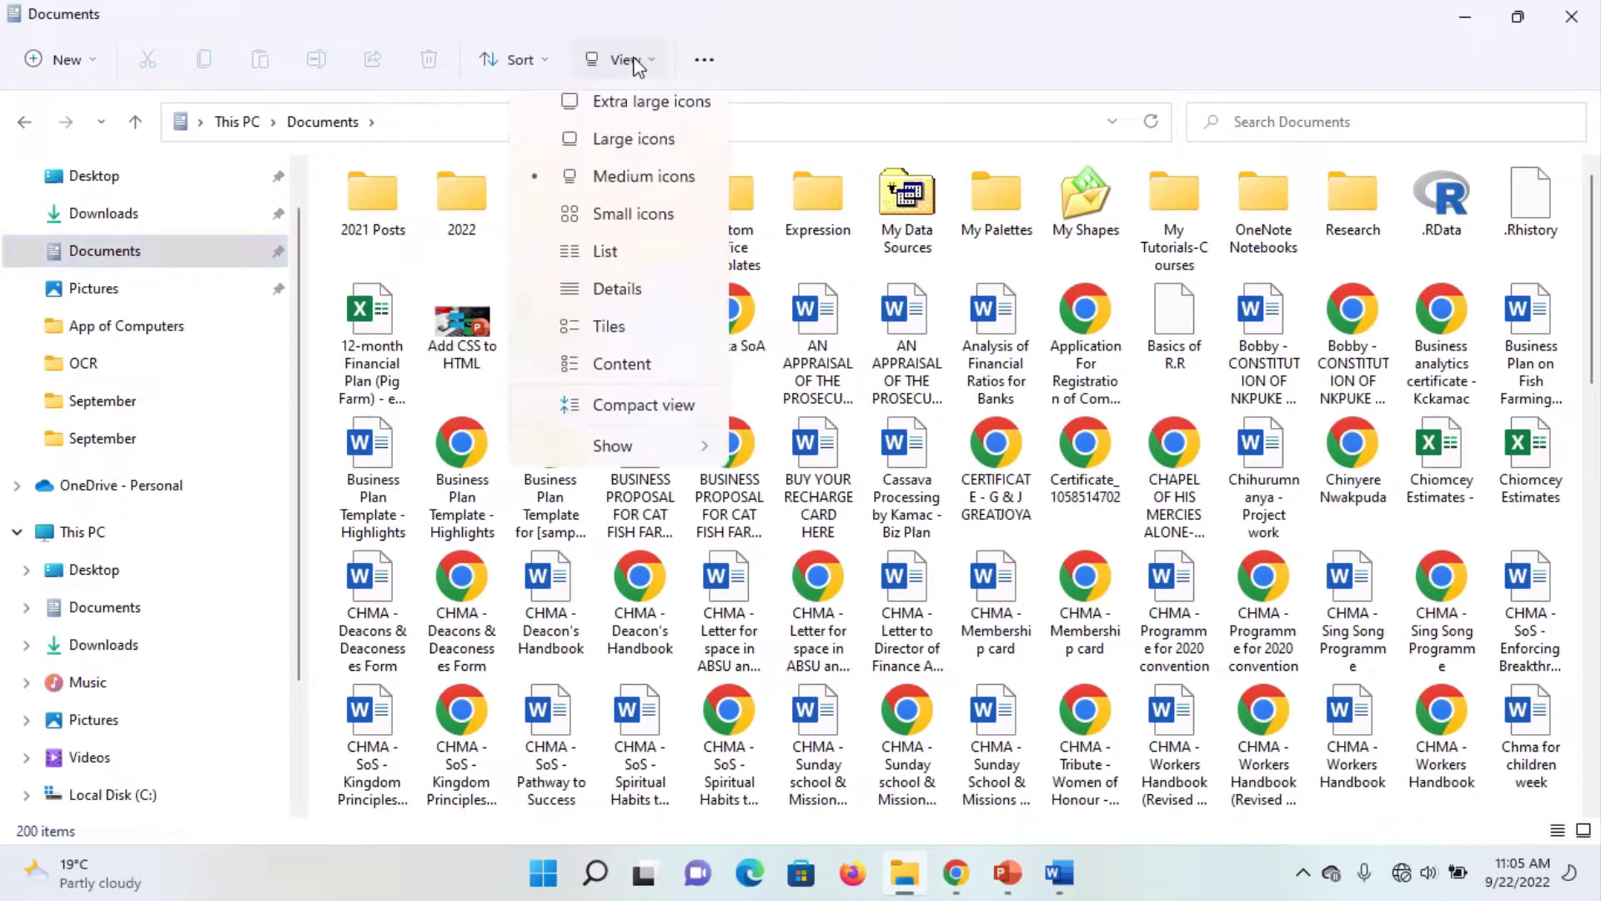
click(621, 276)
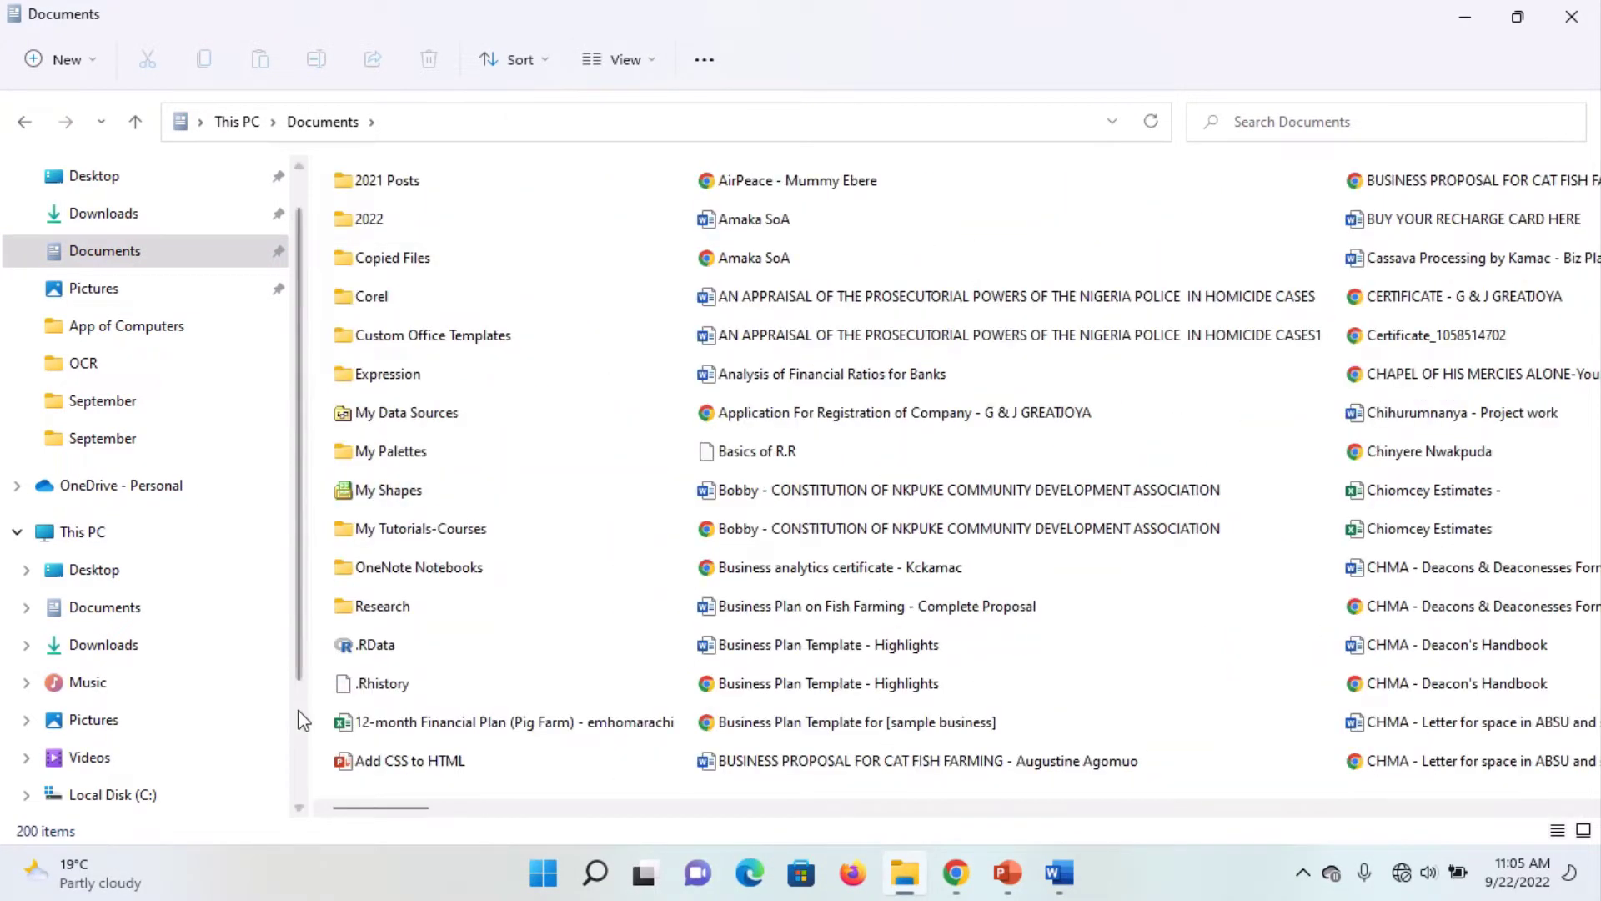
scroll(303, 720, down, 2)
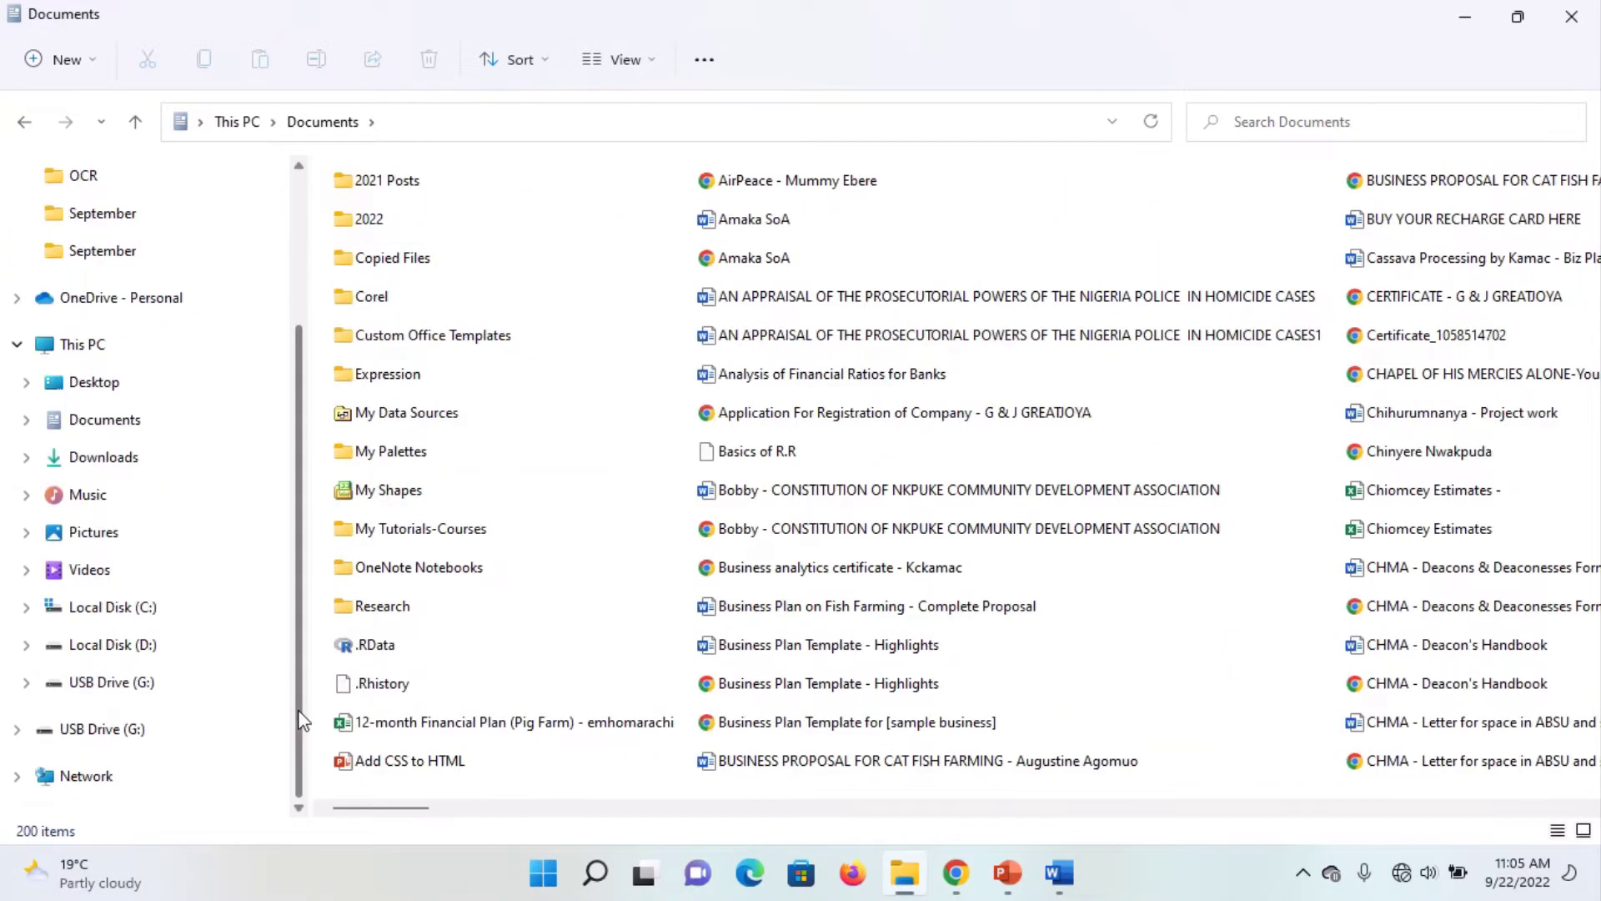
Browse drives C:, D: and USB Drive (G:), open Files Exist > Jobs 5-4, then go back.
click(144, 616)
click(135, 648)
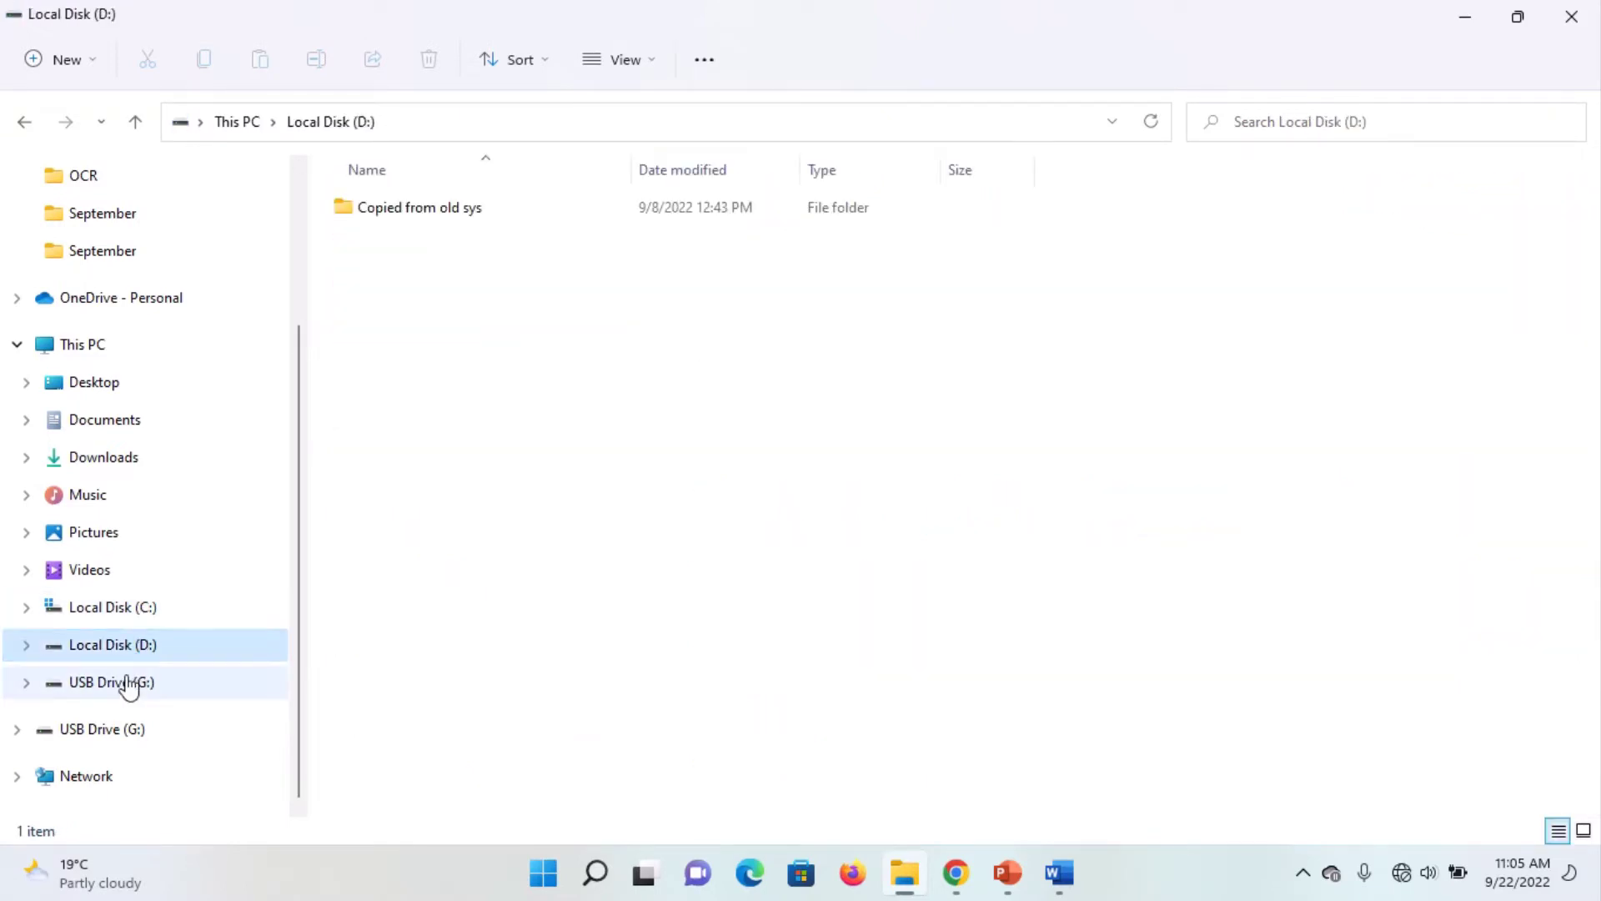
click(126, 687)
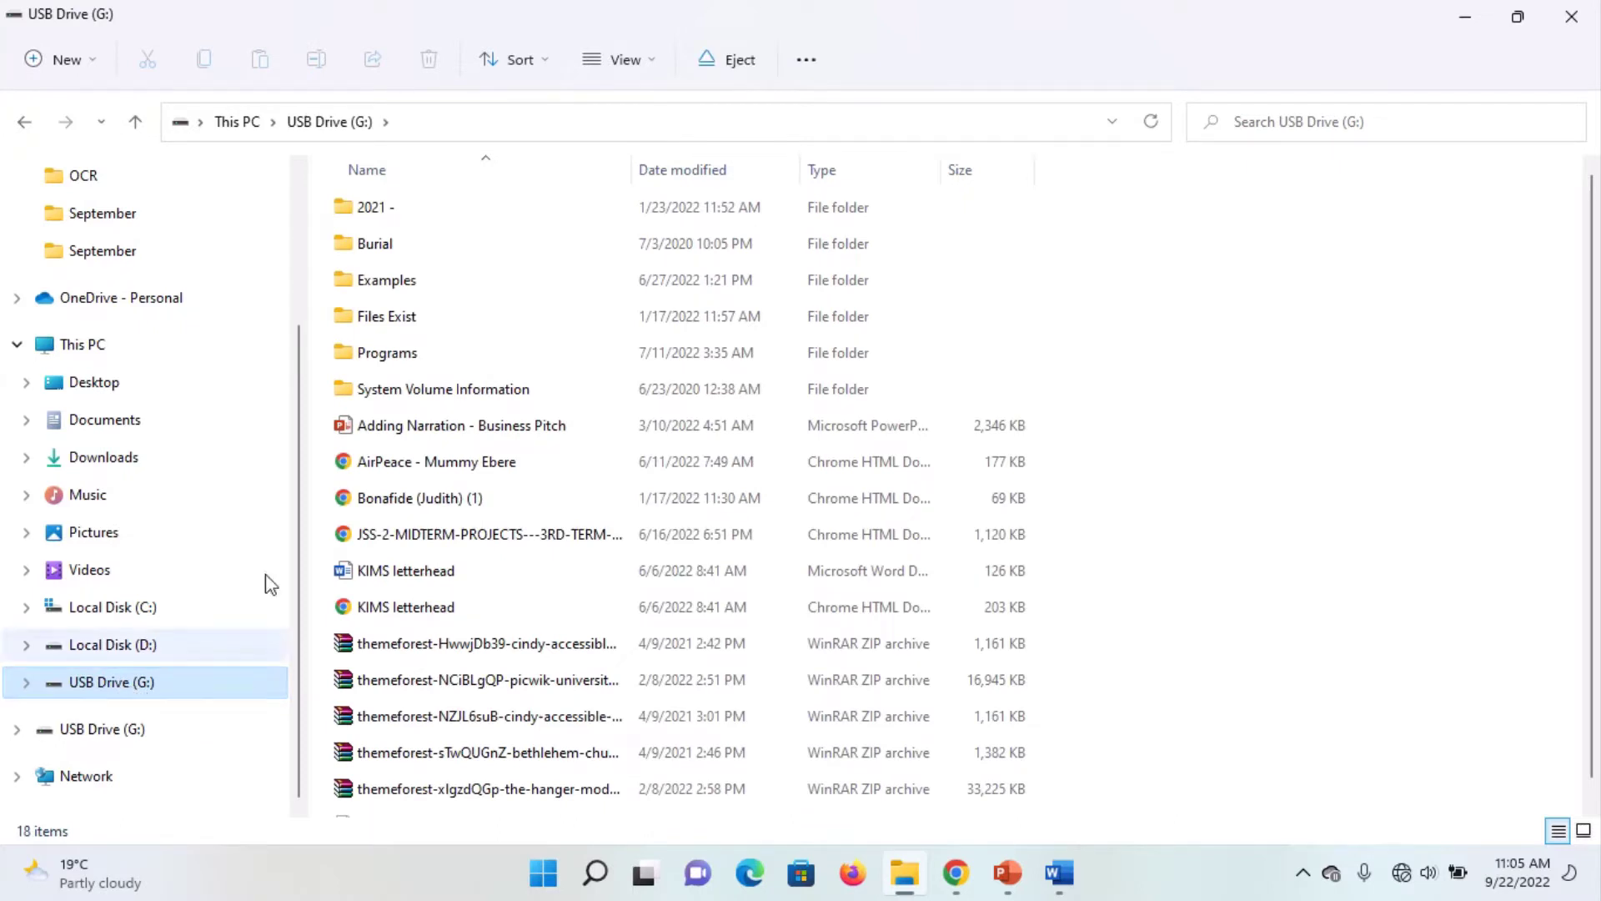
double_click(394, 324)
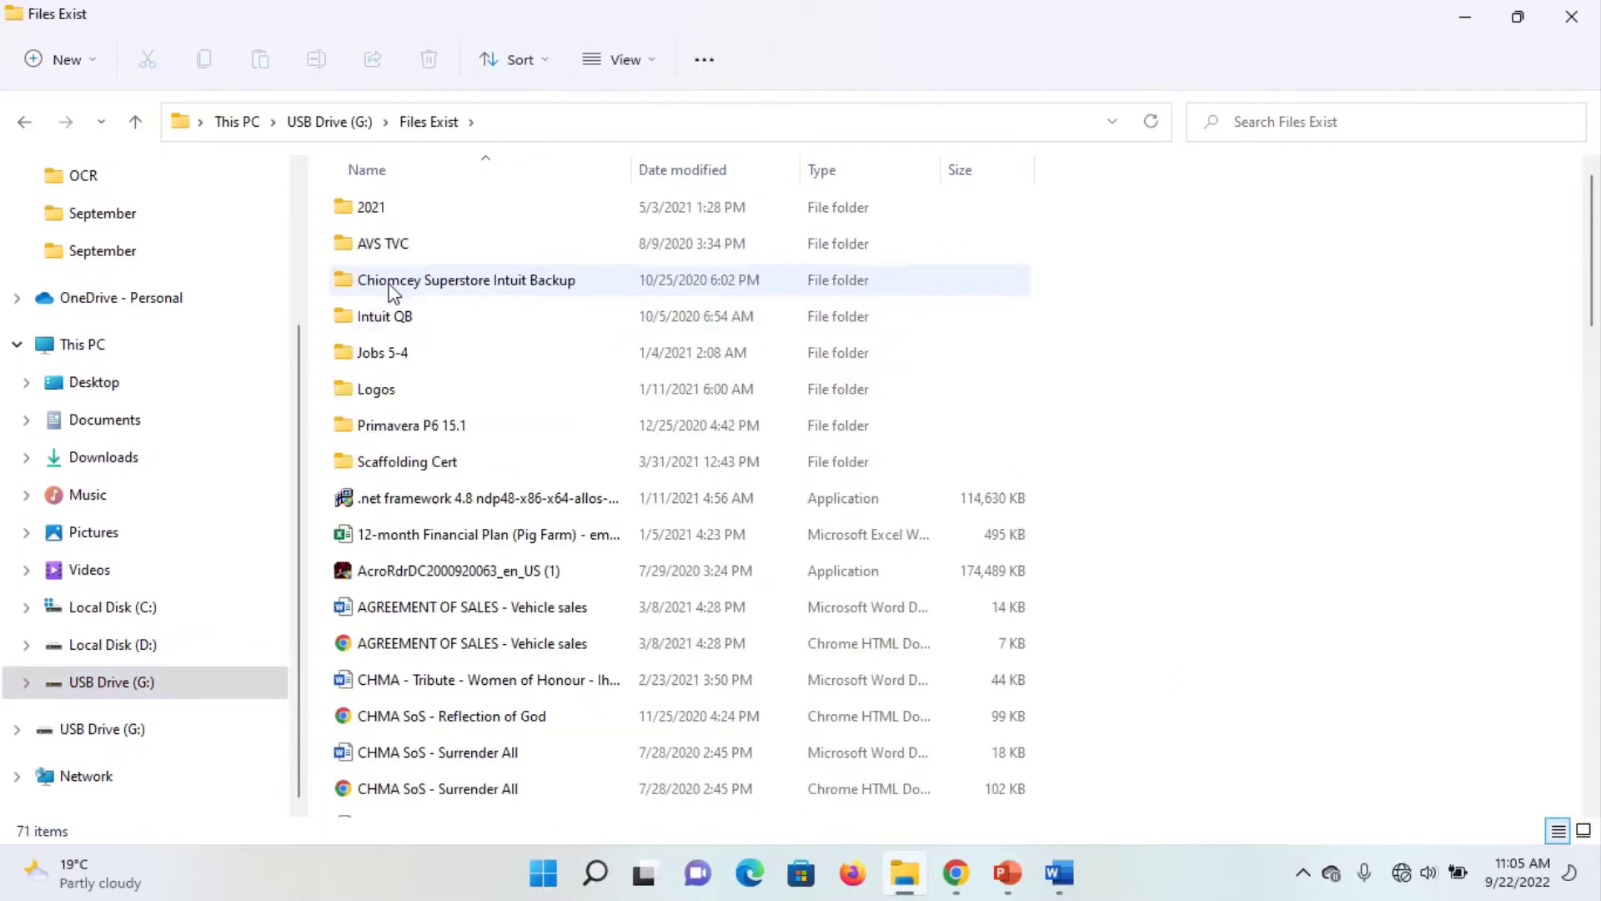
double_click(380, 352)
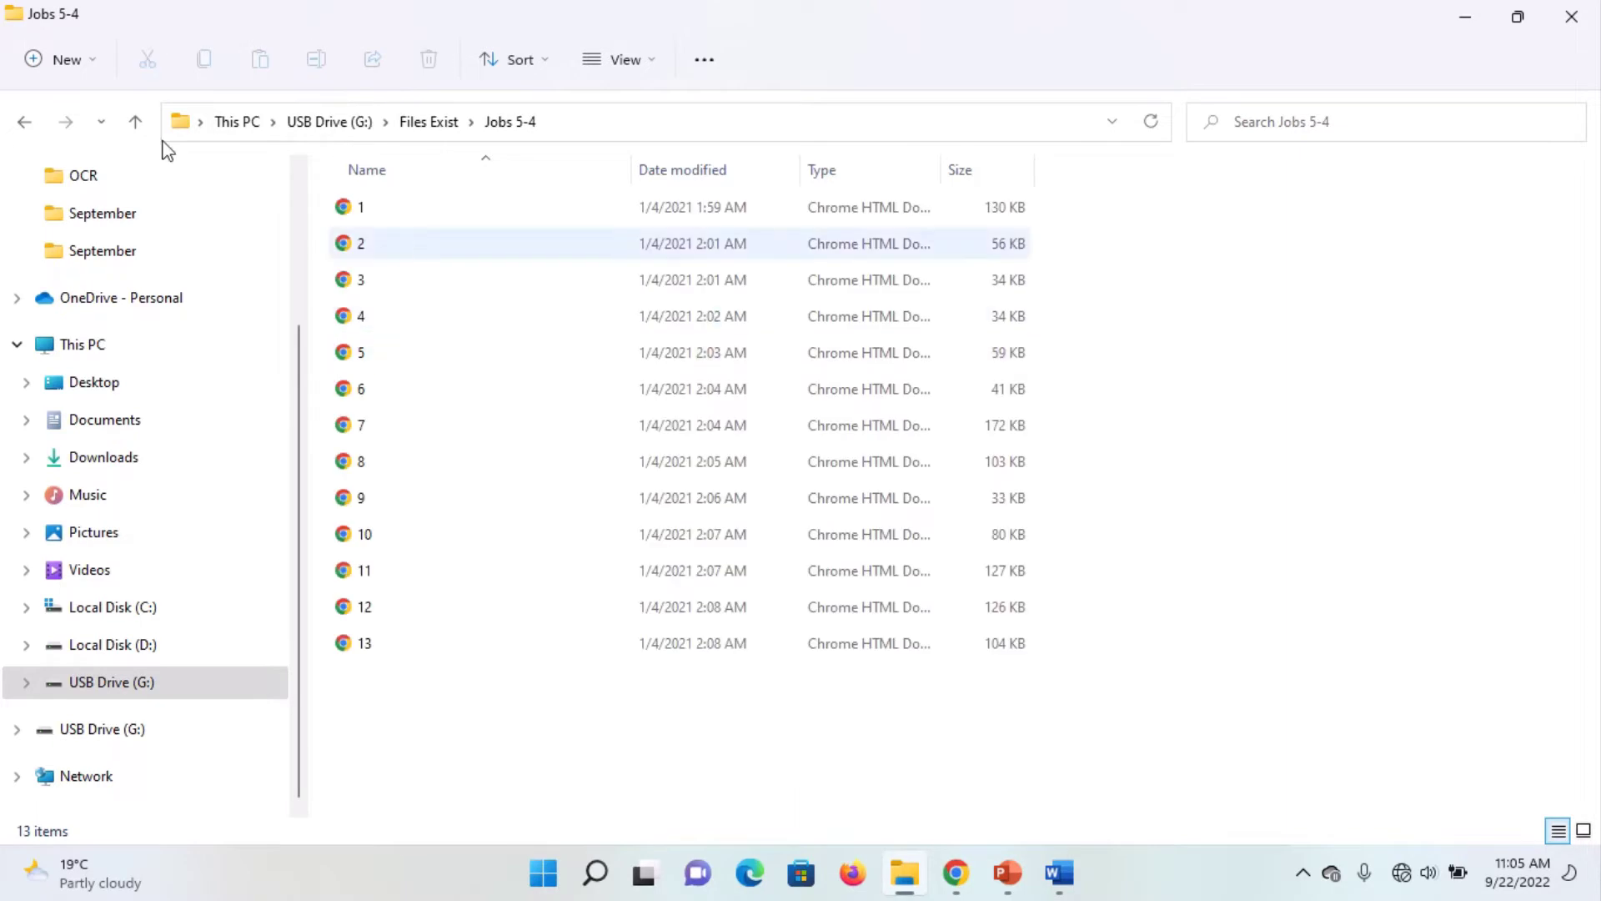
click(25, 125)
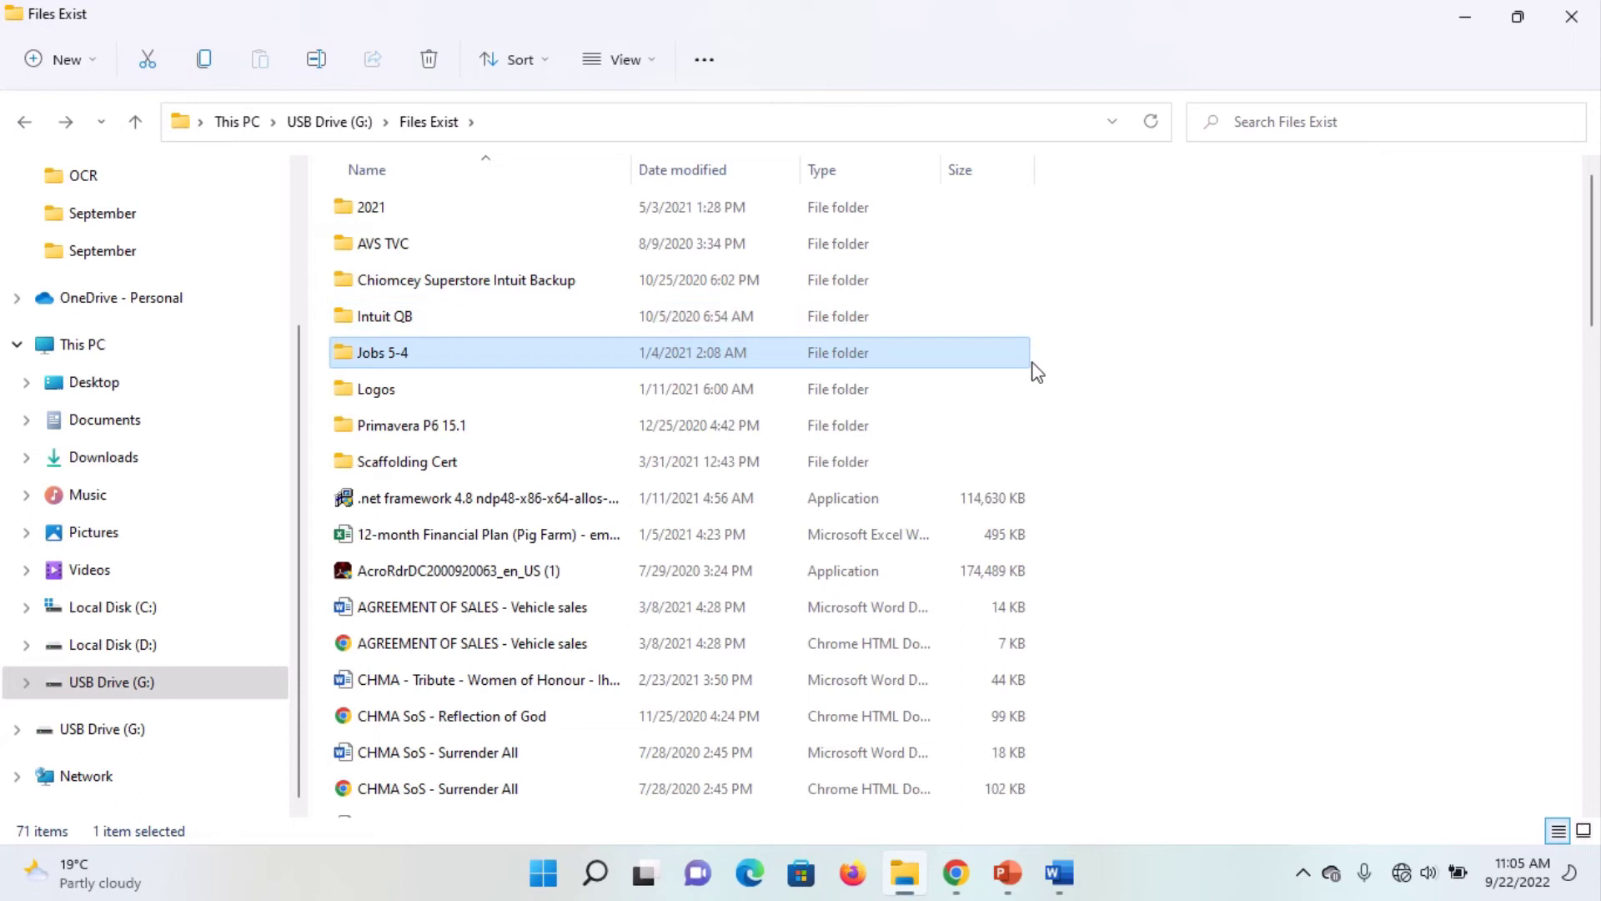
Start a search in Files Exist for 'co', then erase the text.
click(1270, 121)
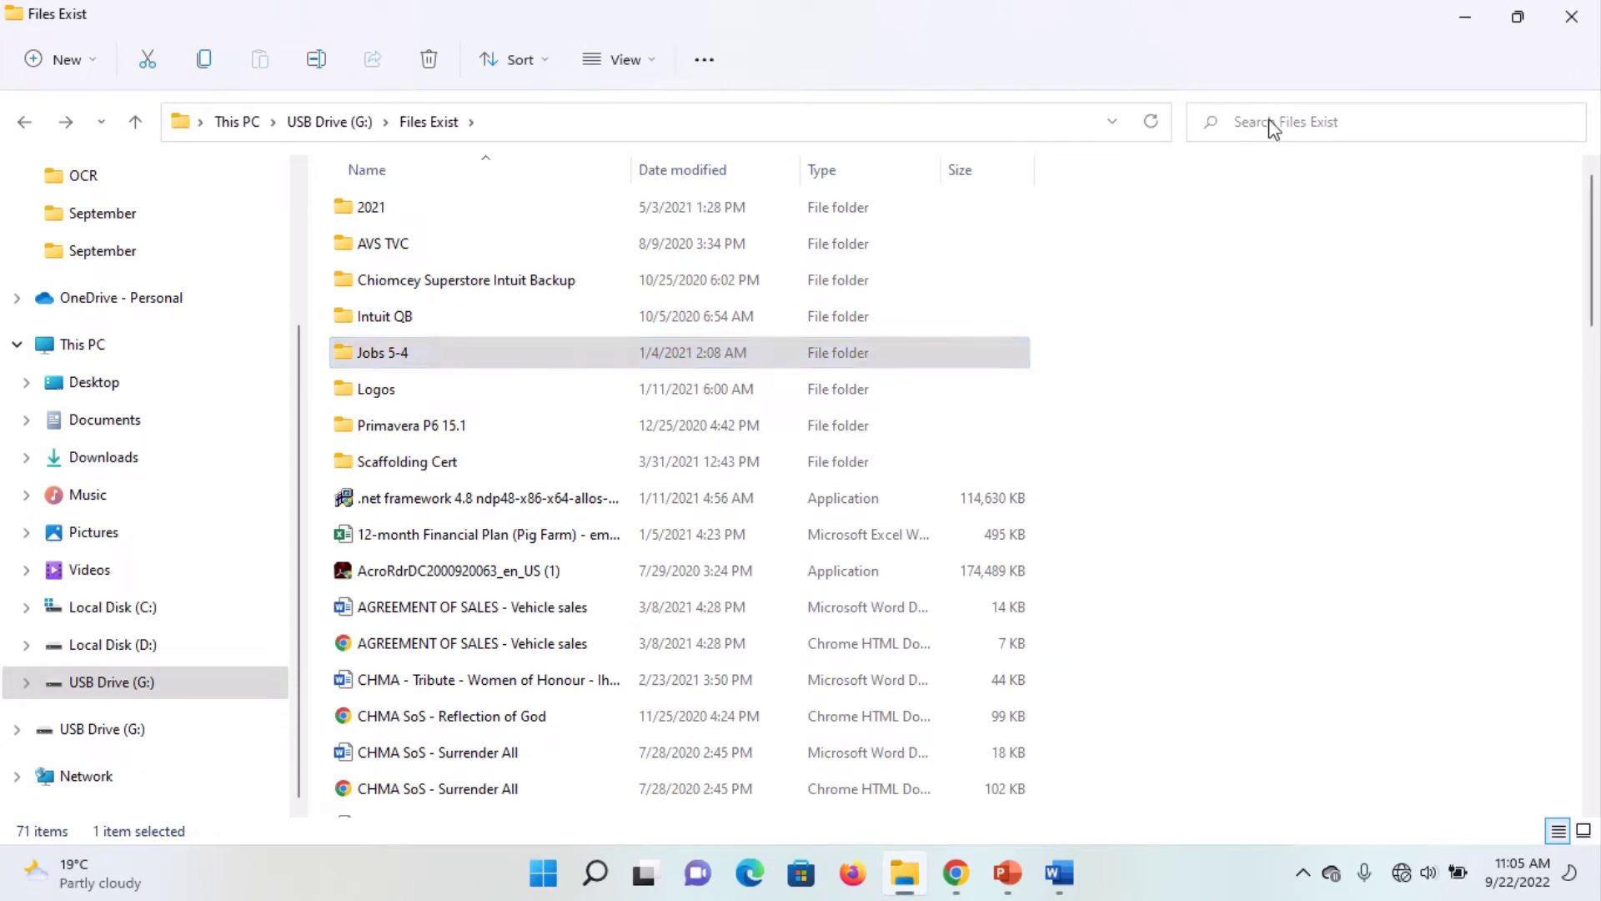
text(co)
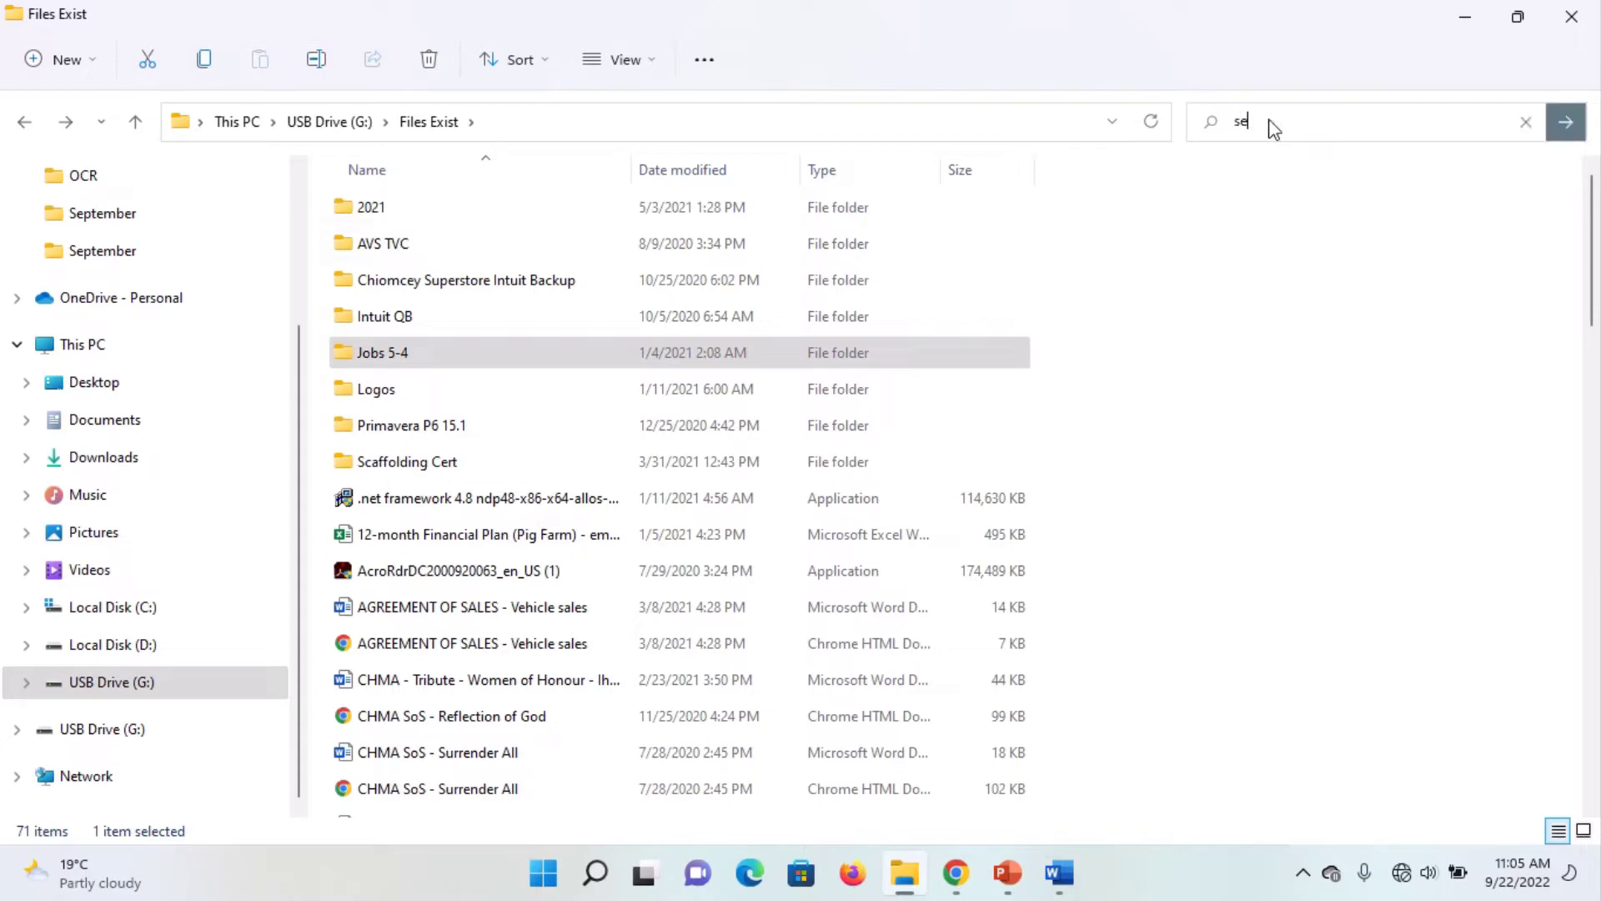
key(BackSpace)
key(BackSpace)
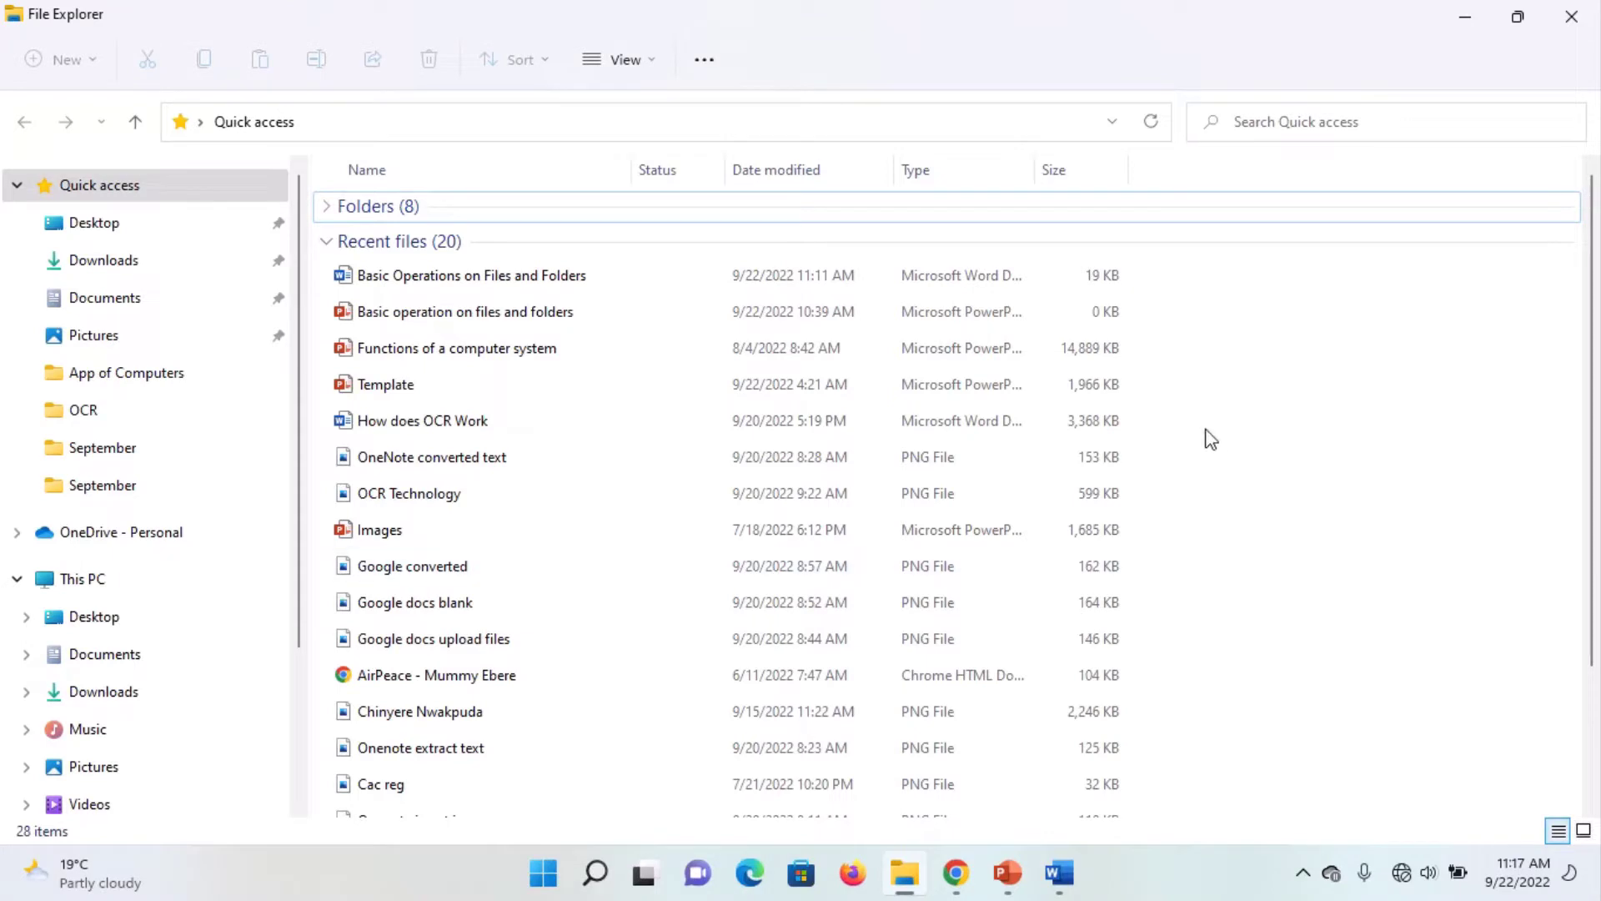
click(475, 456)
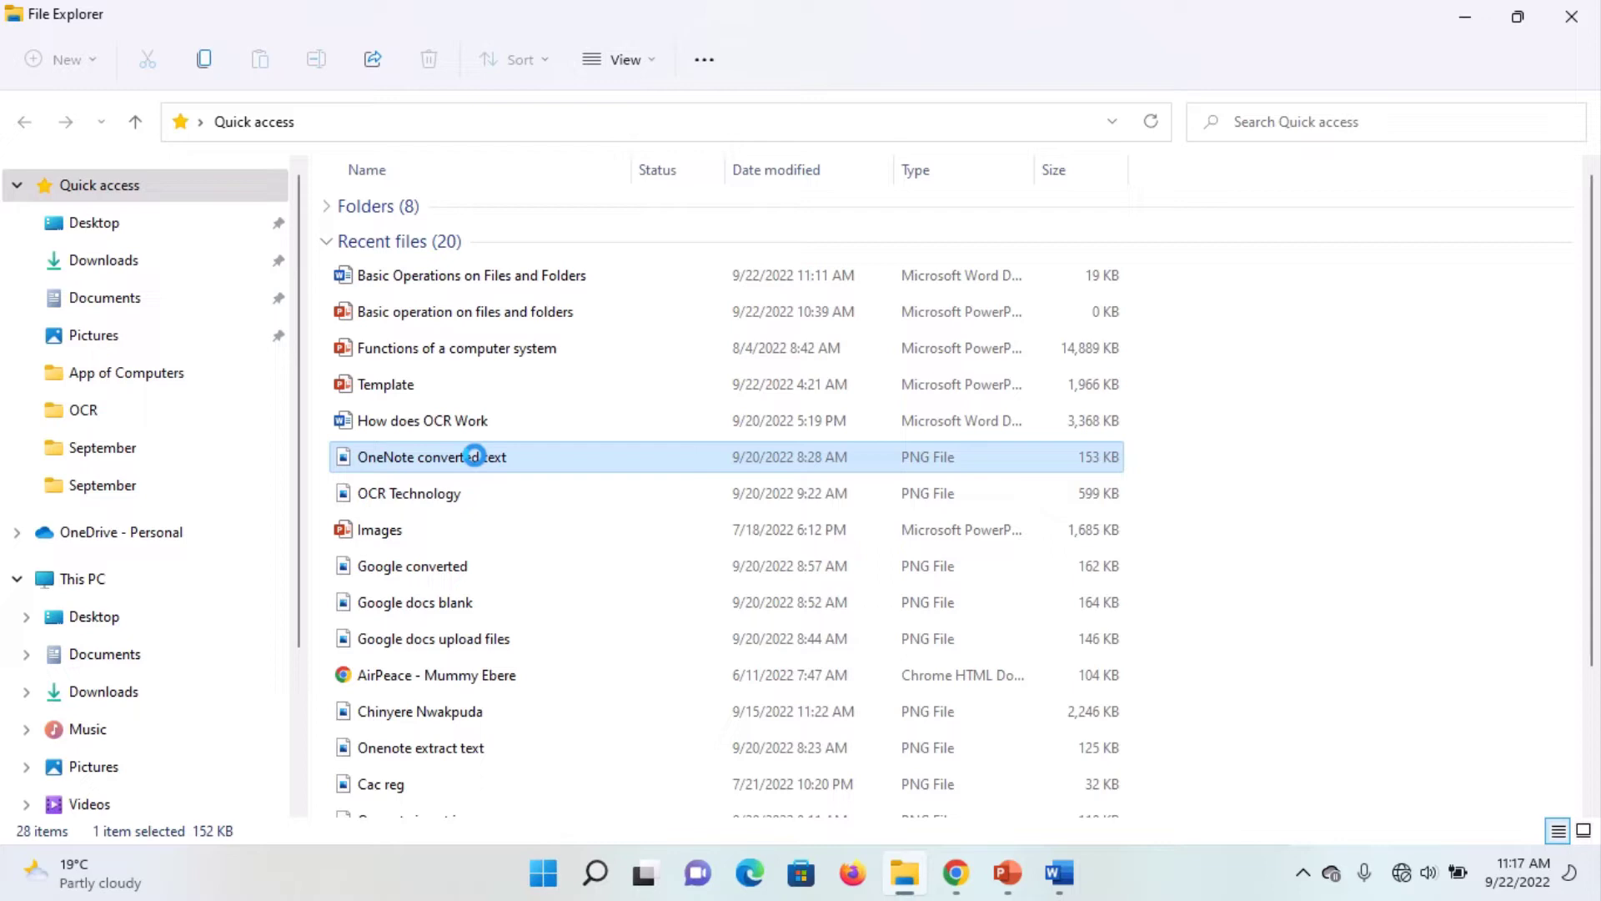
right_click(475, 458)
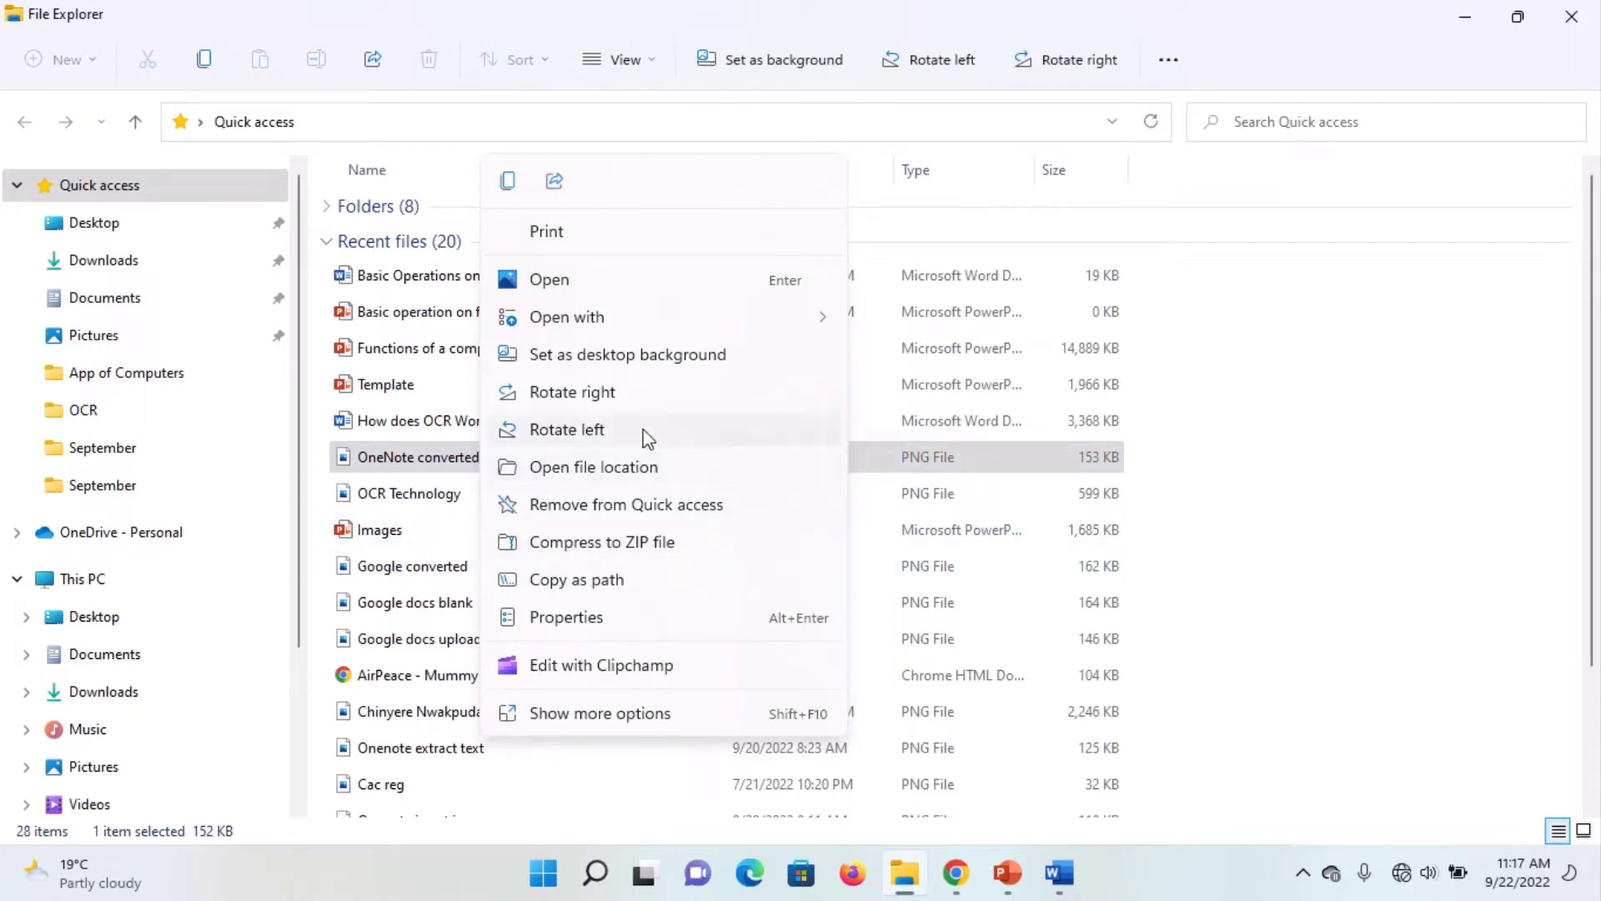
click(649, 719)
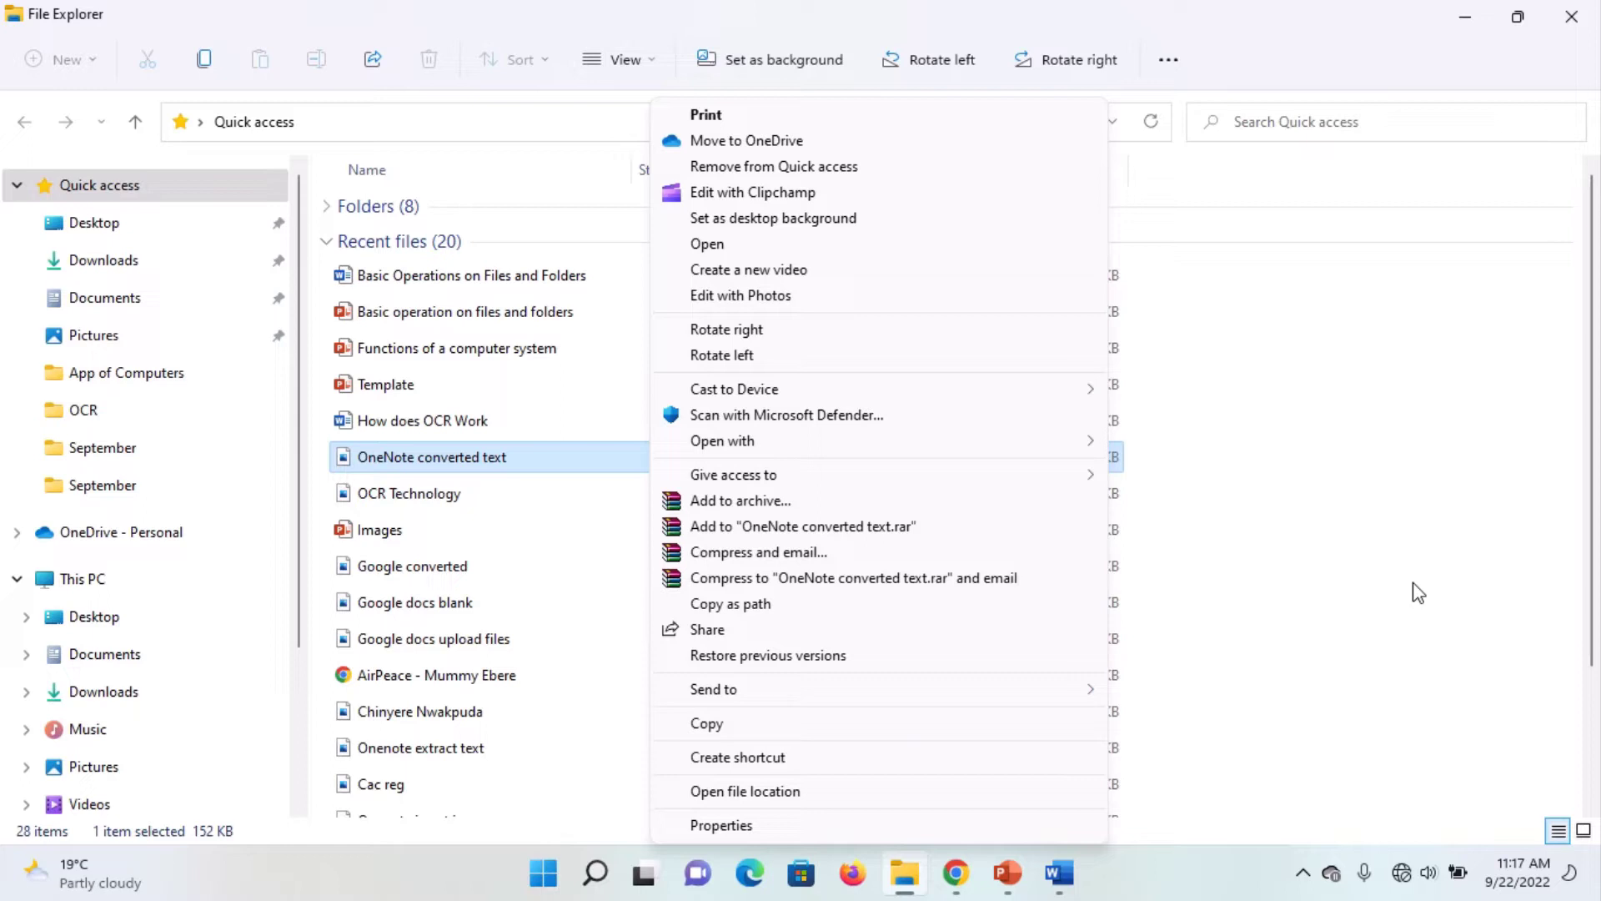
click(1274, 573)
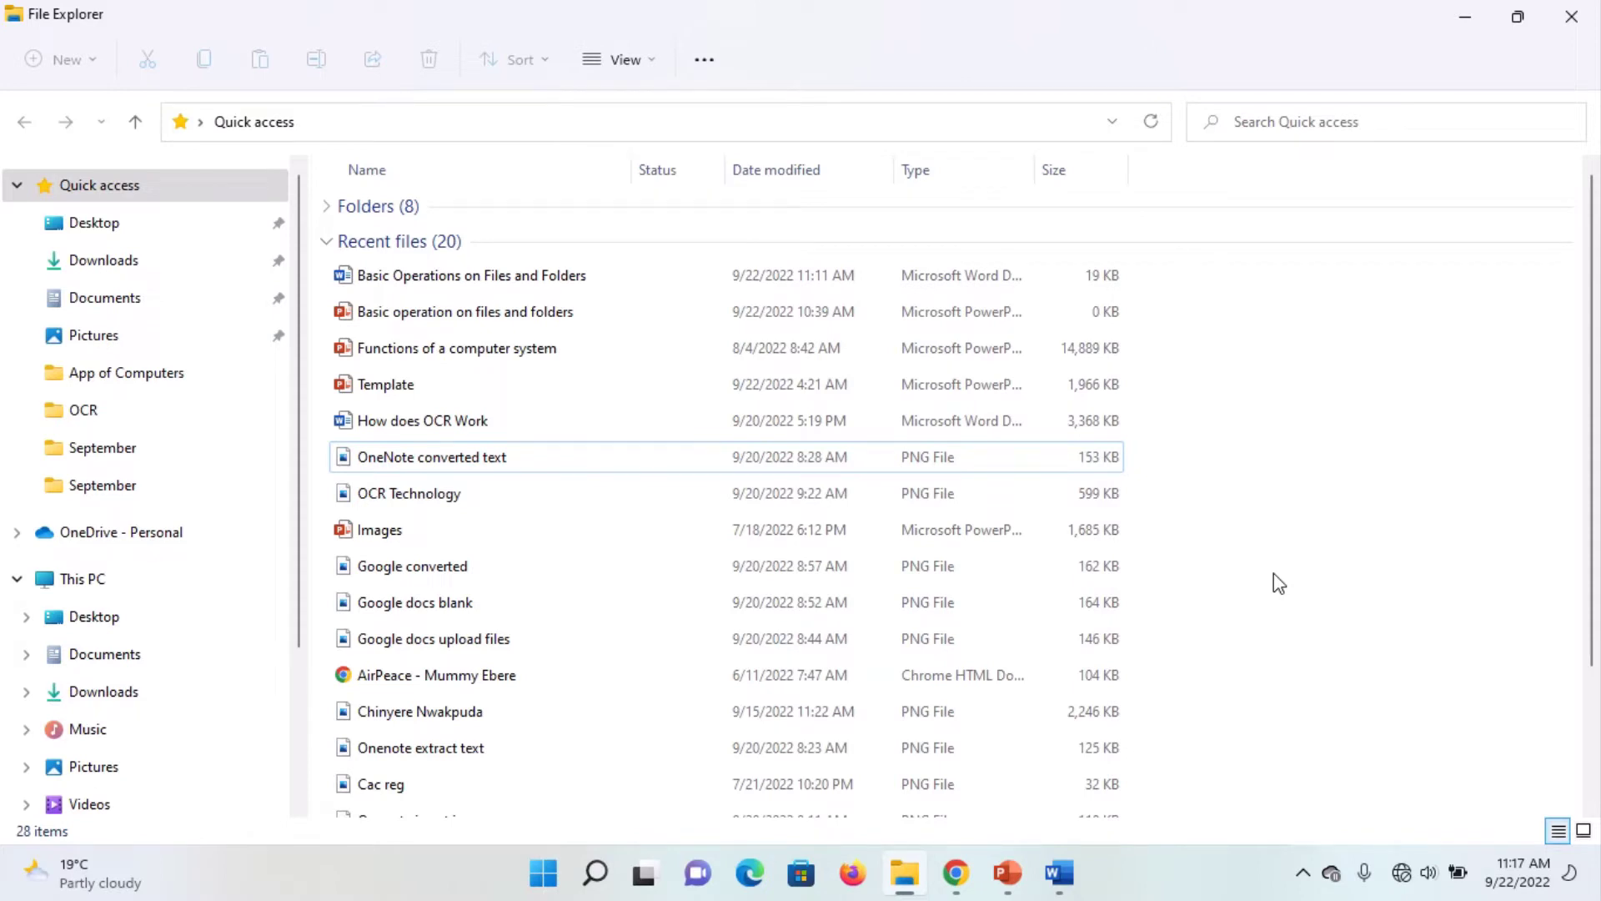
Open the September folder, minimize File Explorer, then restore it from the taskbar.
click(102, 448)
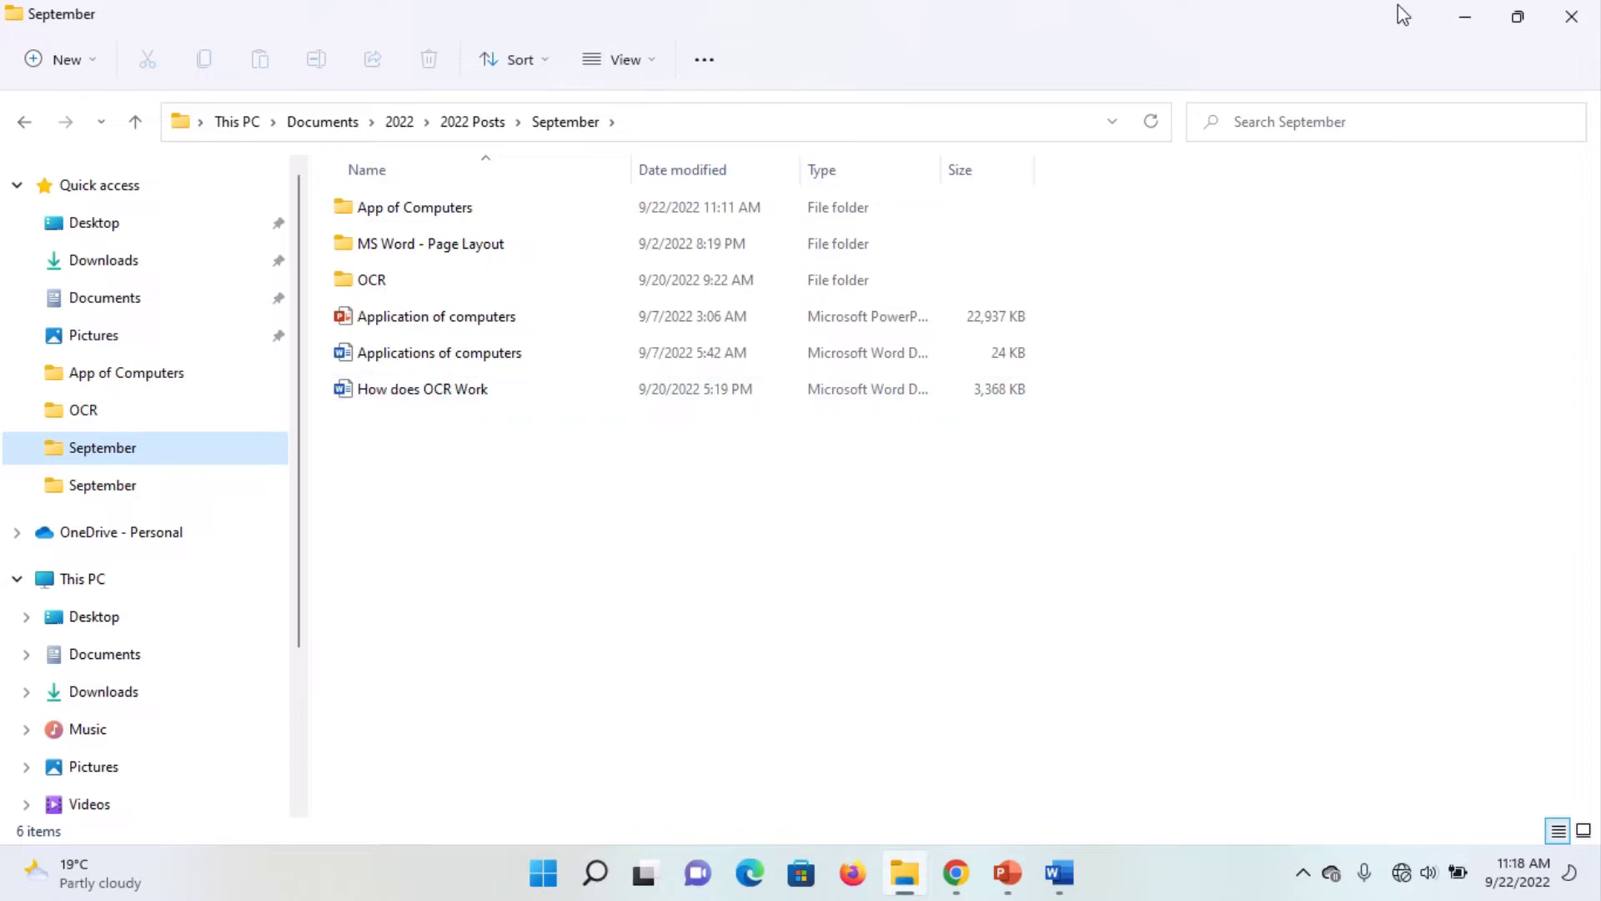
click(1470, 15)
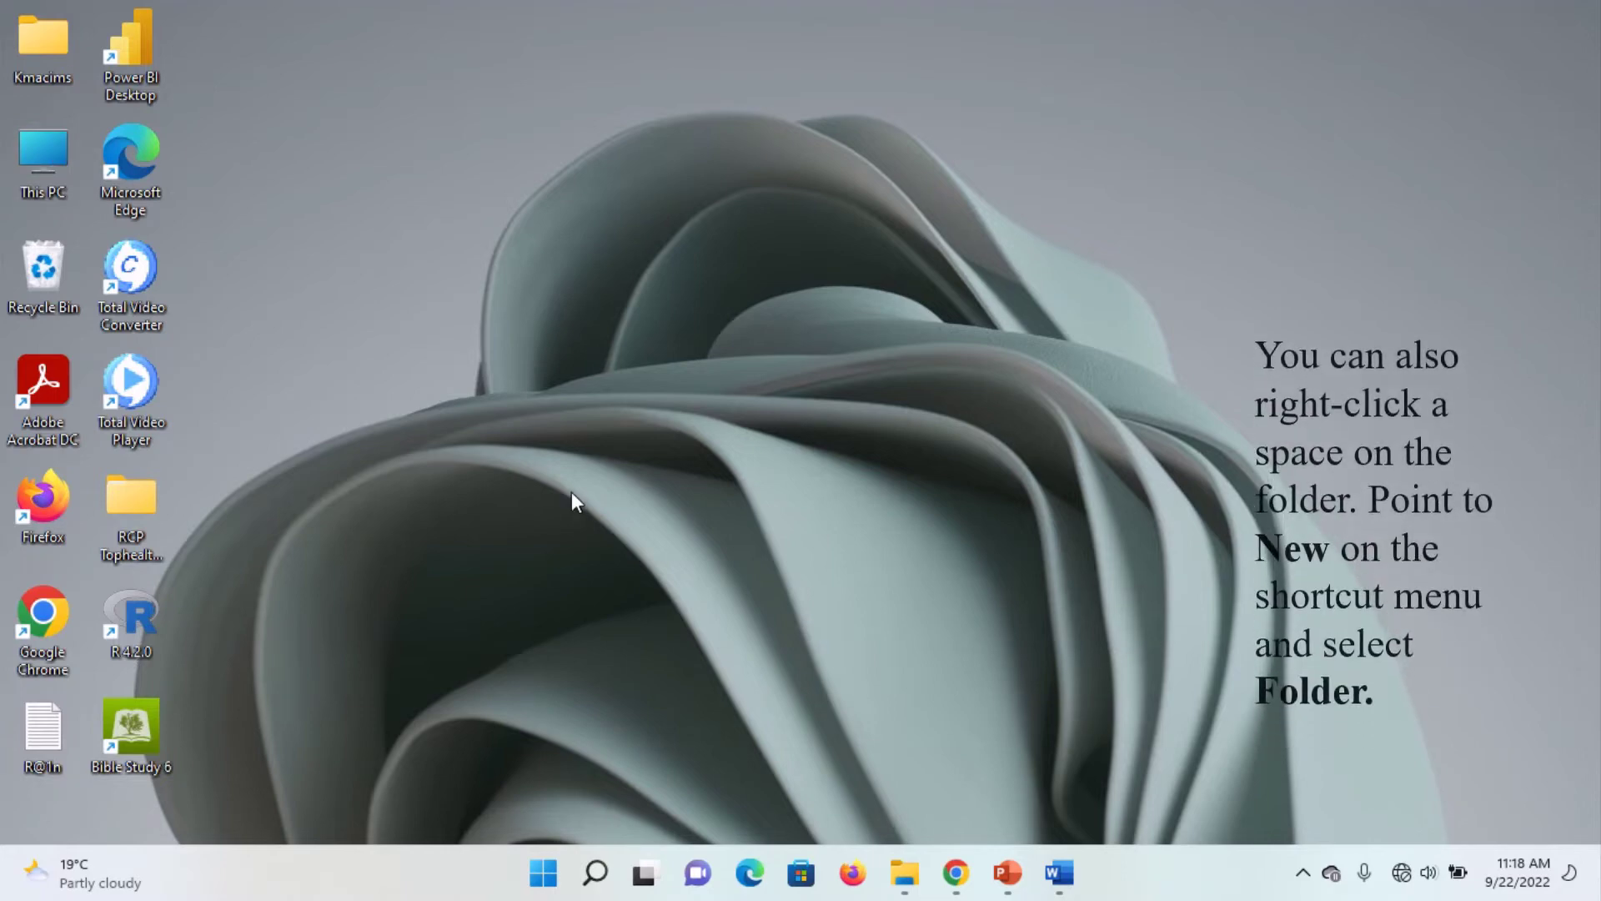
click(905, 874)
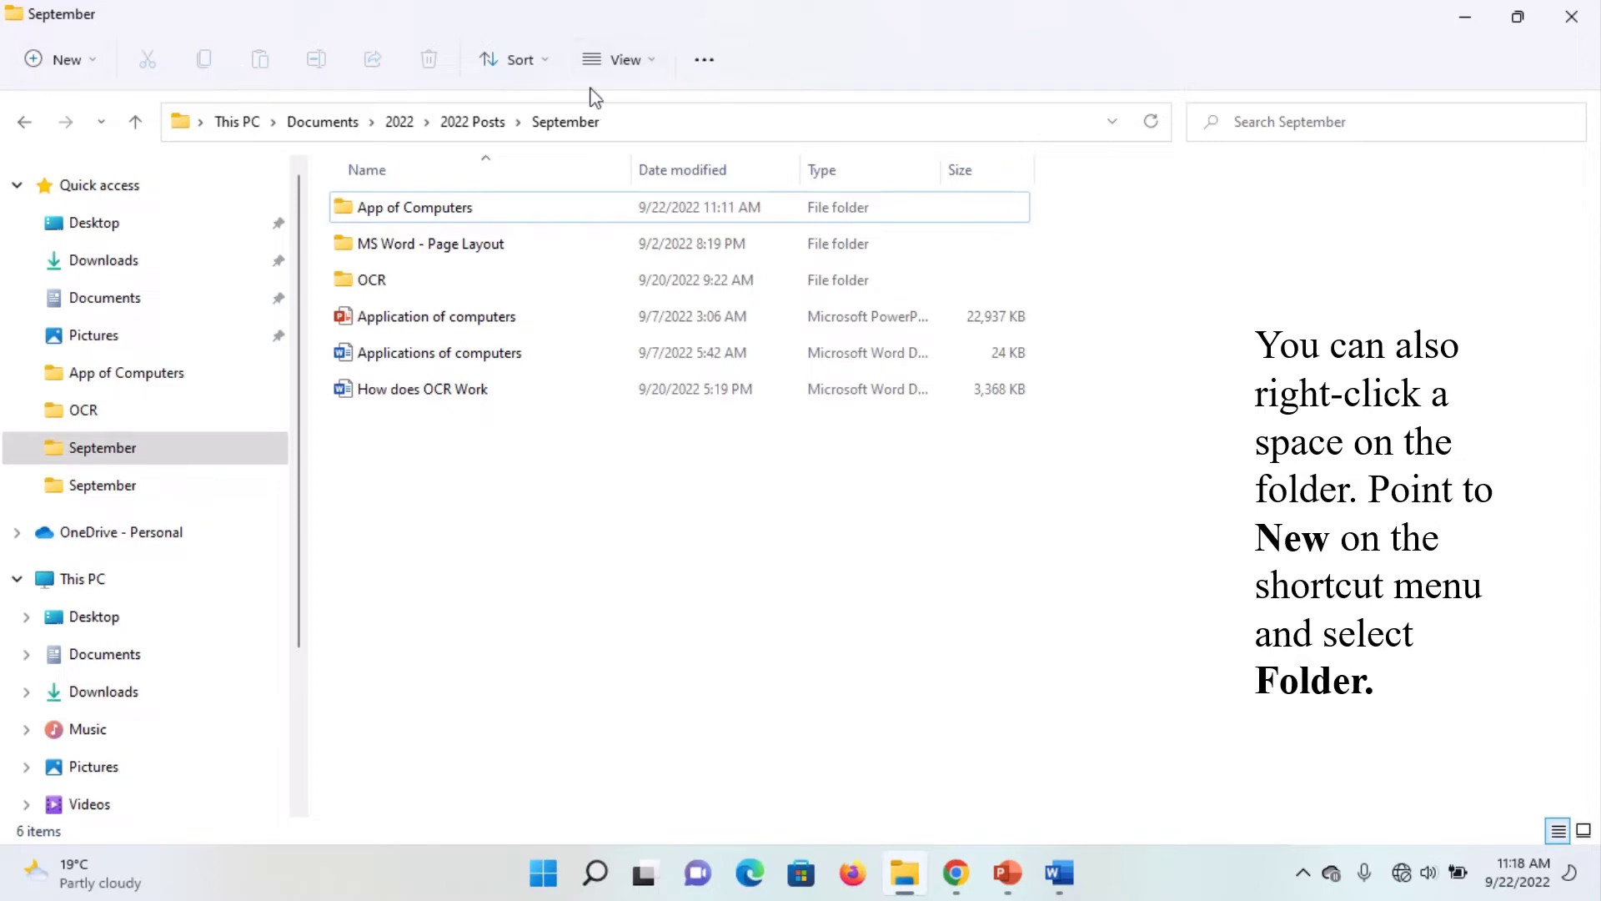
Create a new Microsoft Word Document in September named 'Doc for Expl'.
click(99, 72)
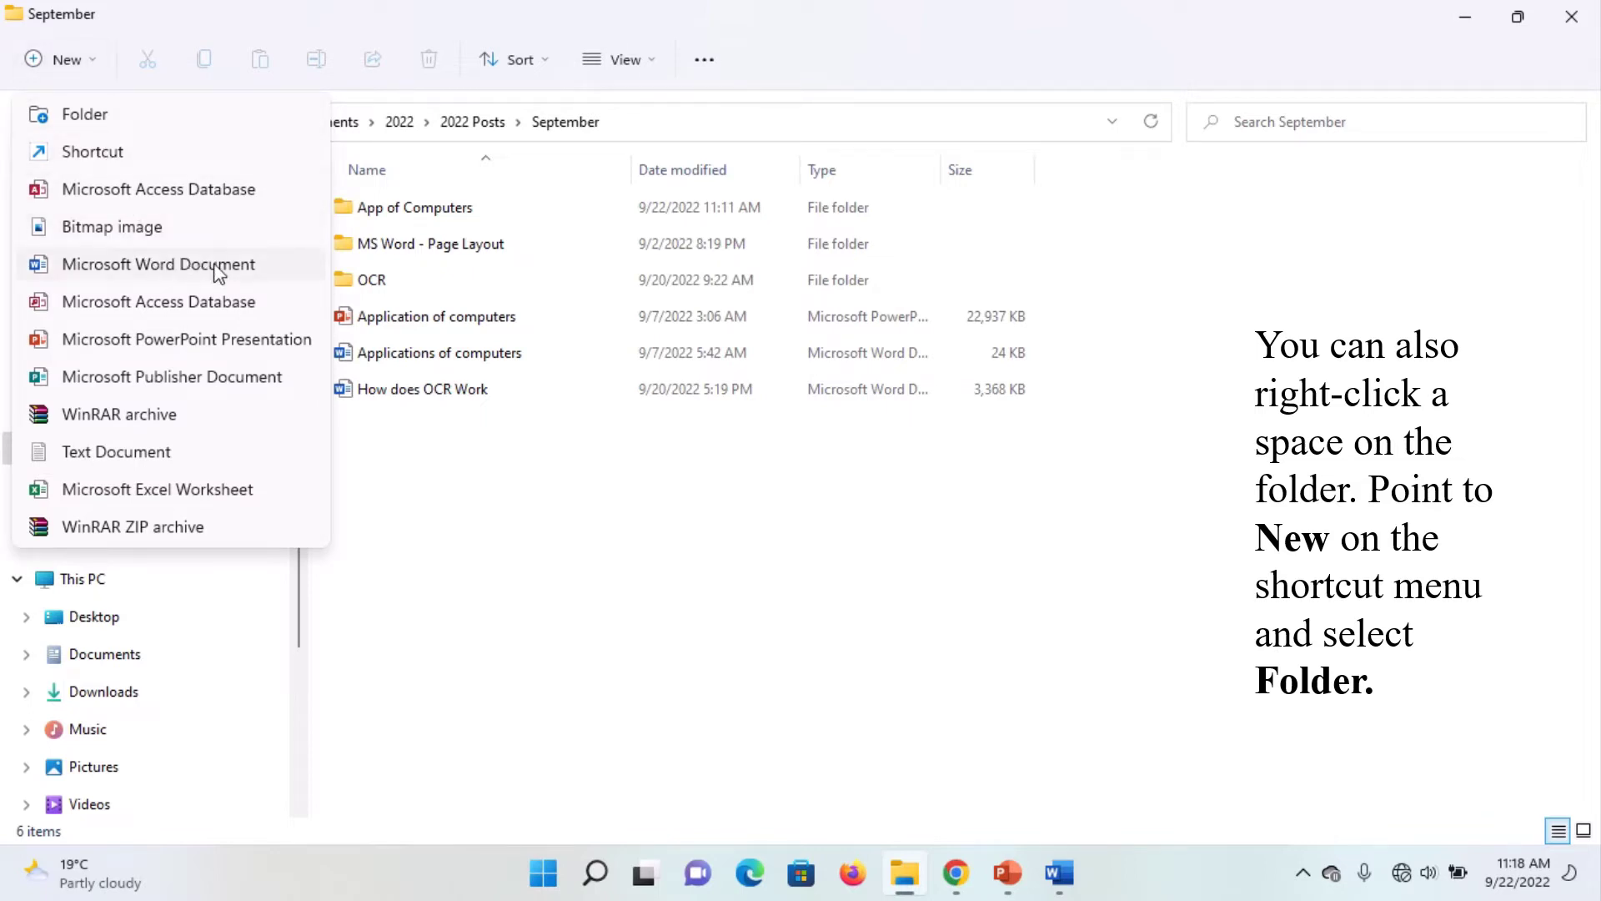
click(244, 271)
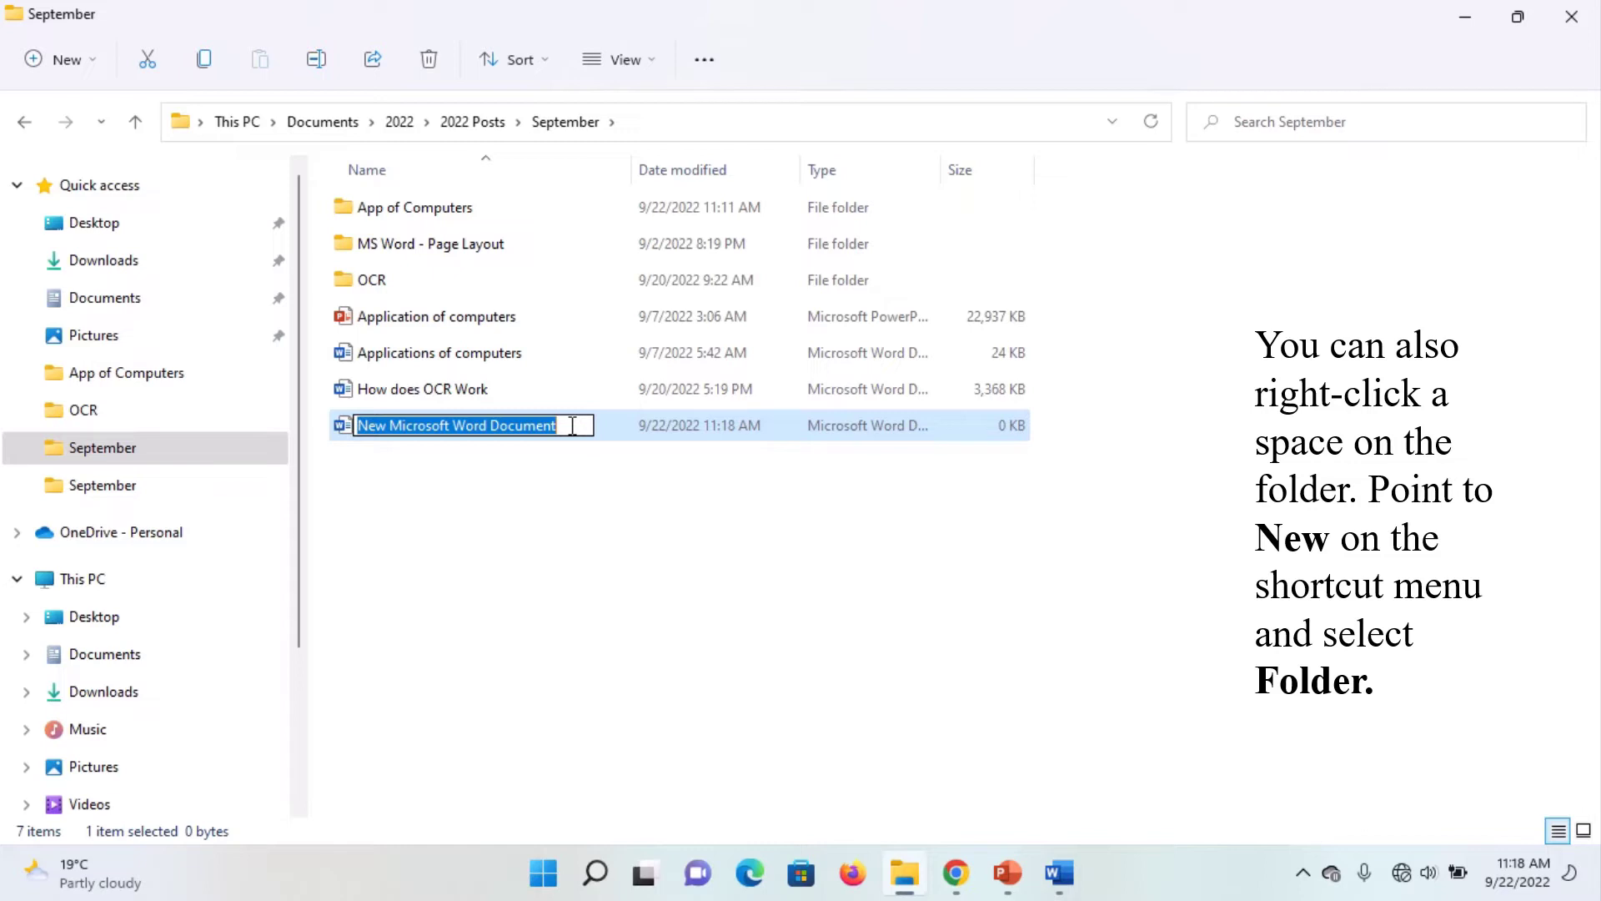
text(Doc)
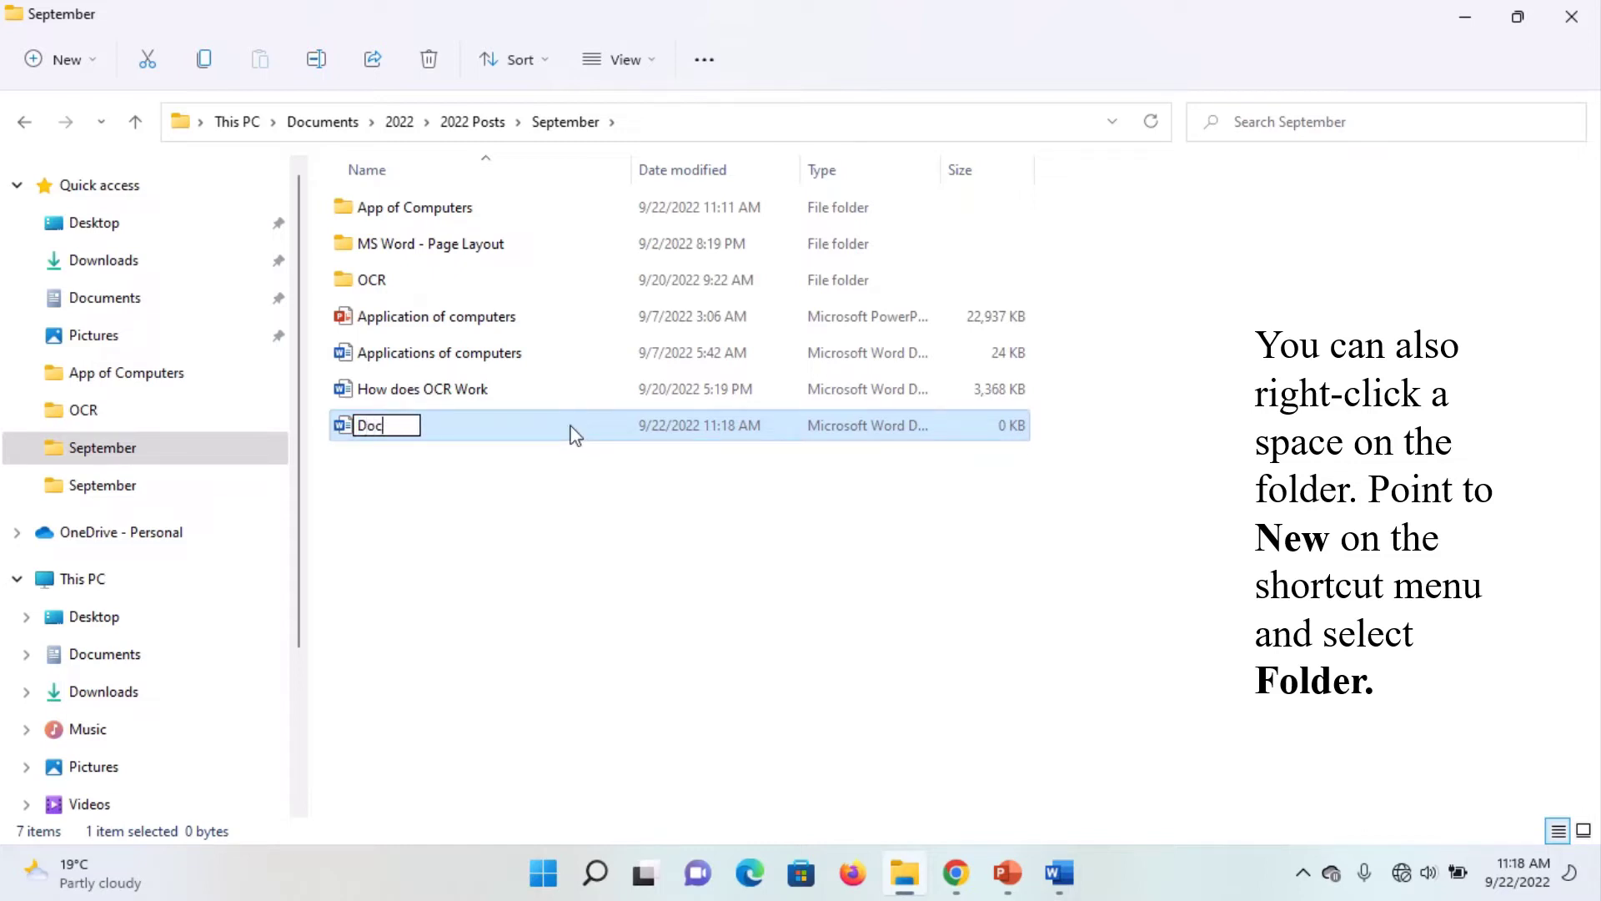
text( for Expl)
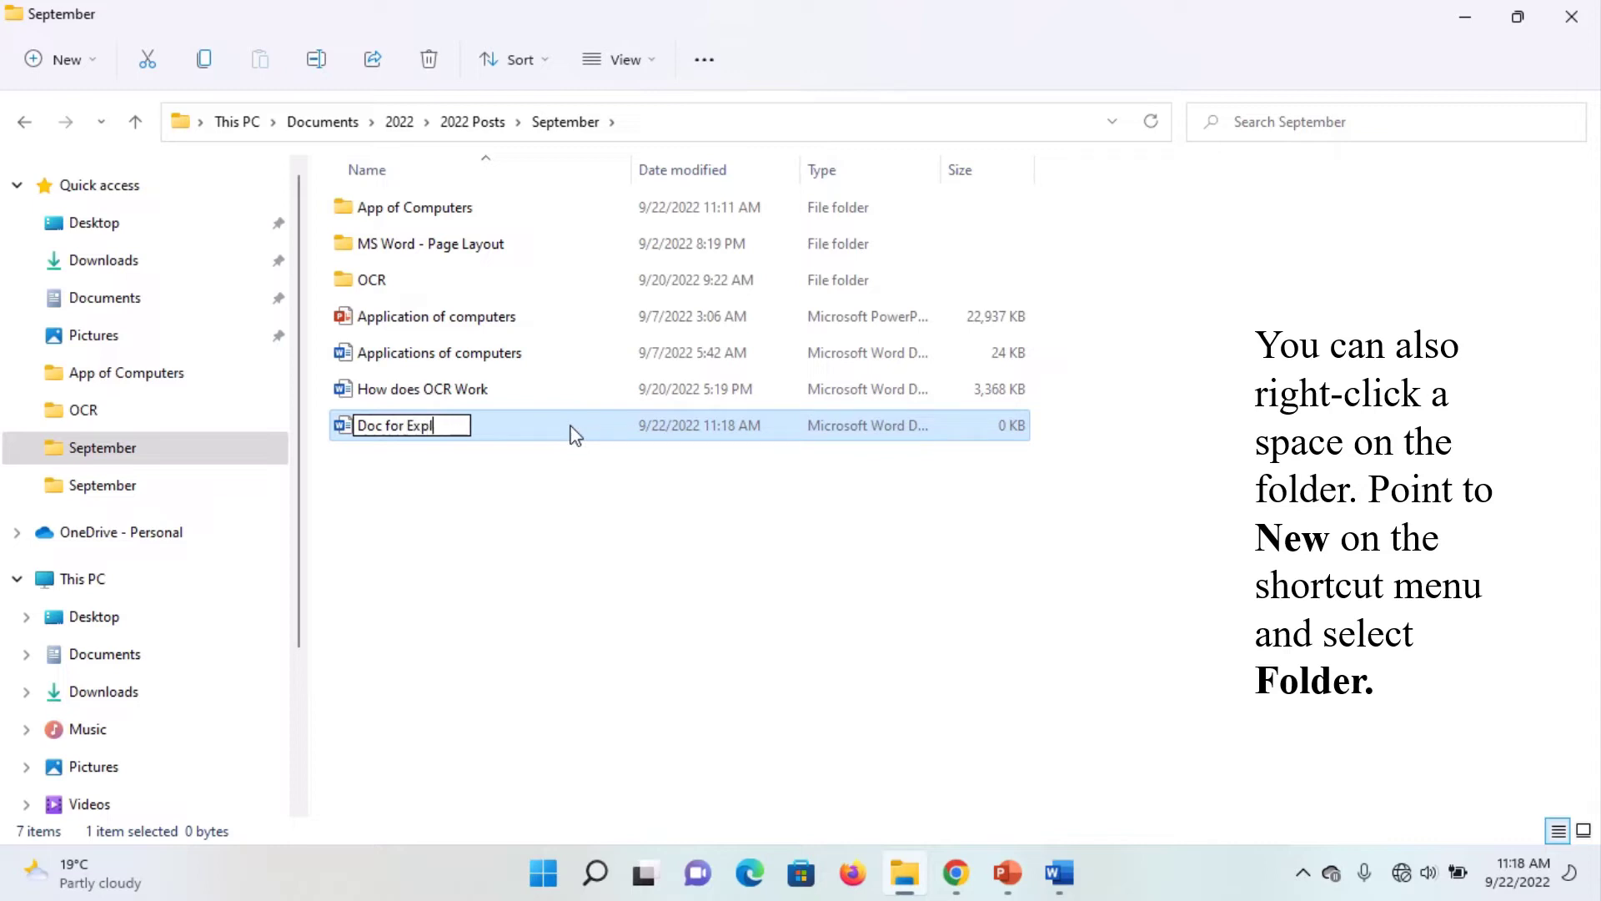
key(Return)
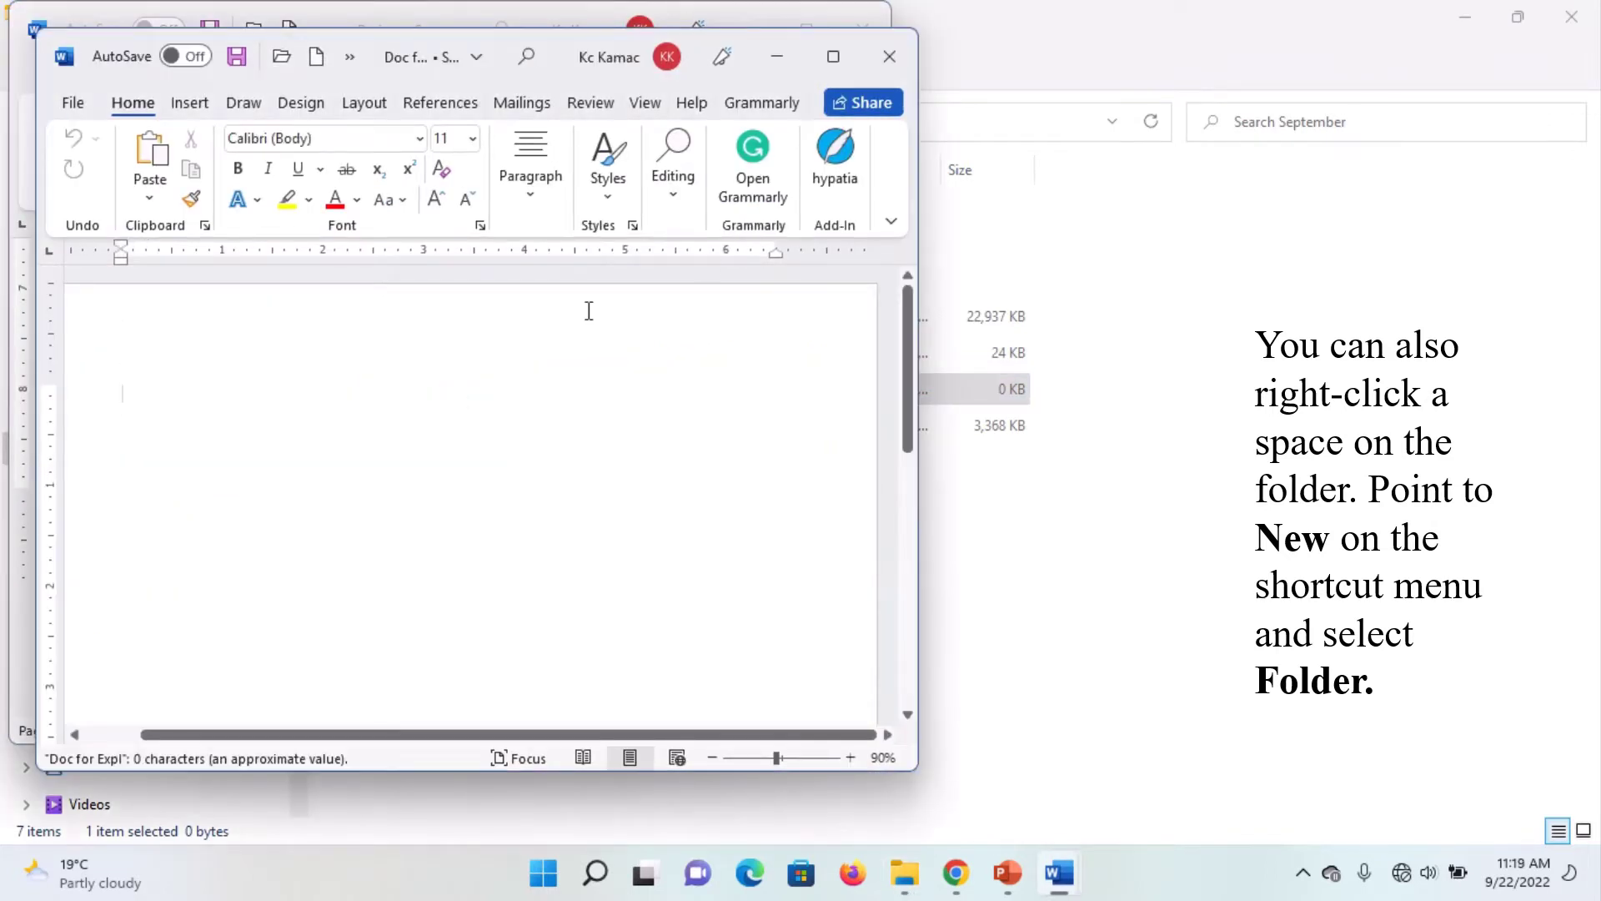
Close the blank Doc for Expl document and minimize the other Word window.
click(886, 57)
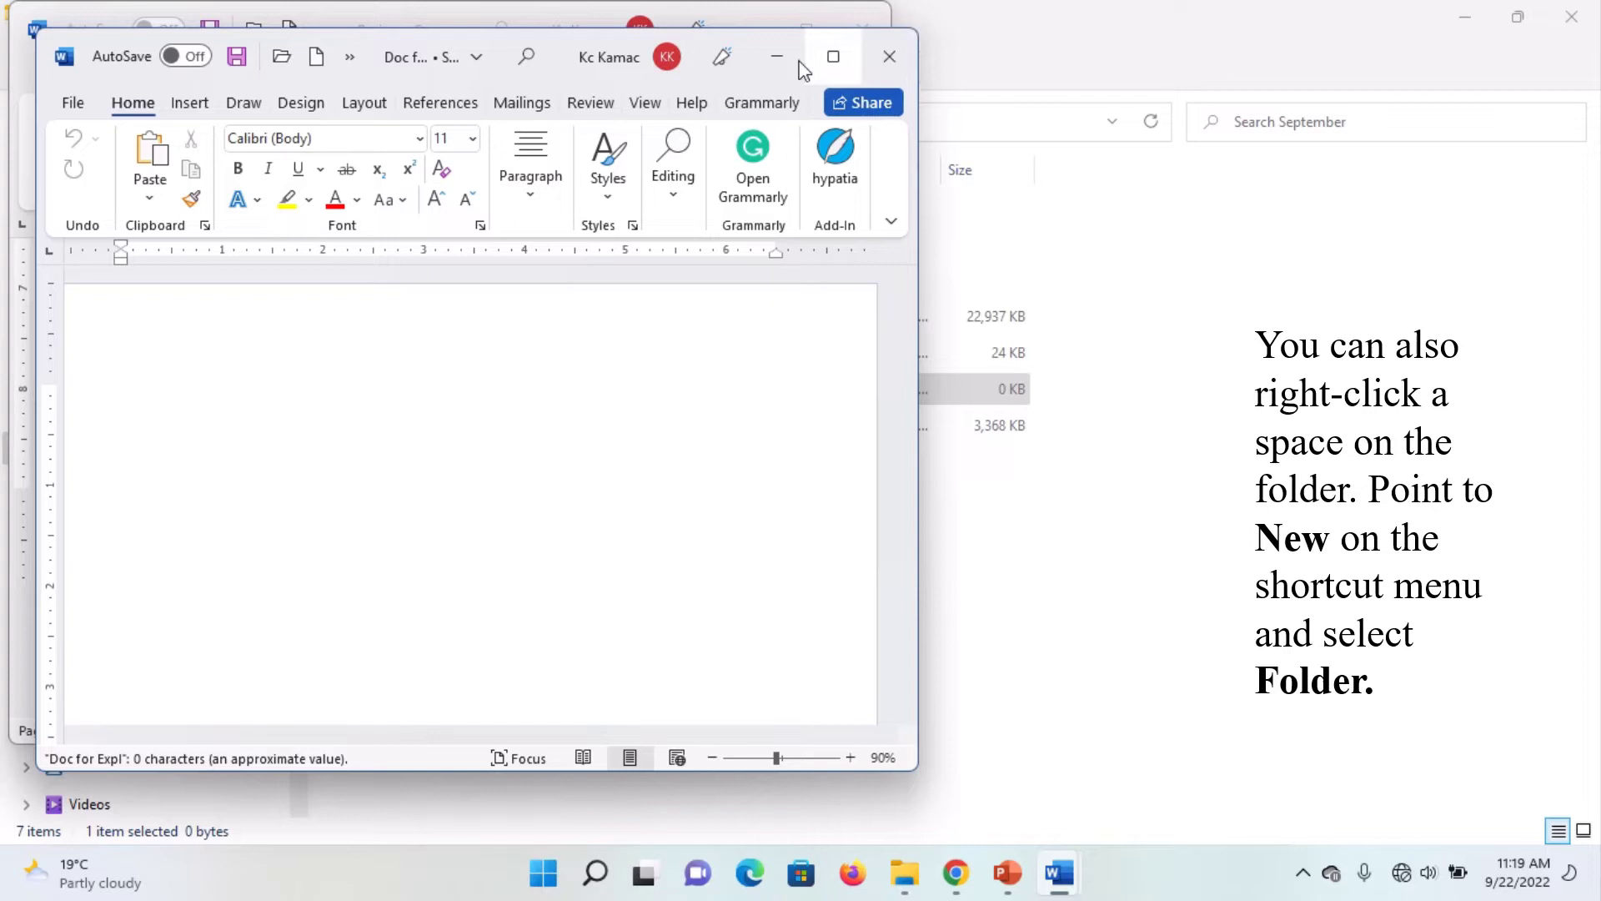
click(750, 34)
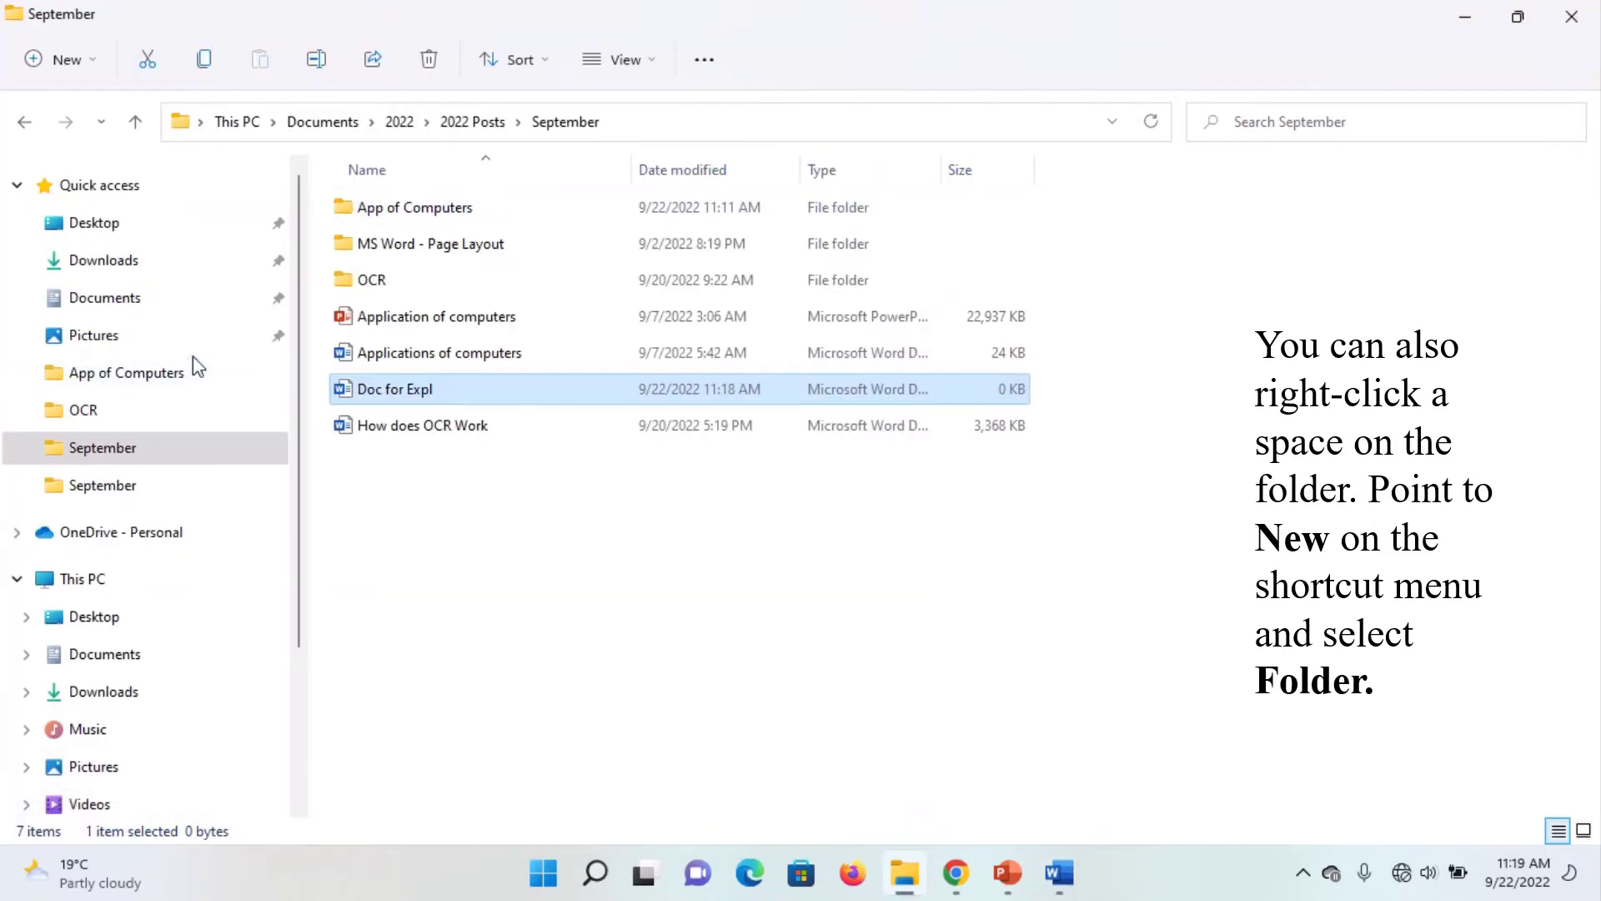
Add a new folder in September named 'Example folder'.
click(98, 63)
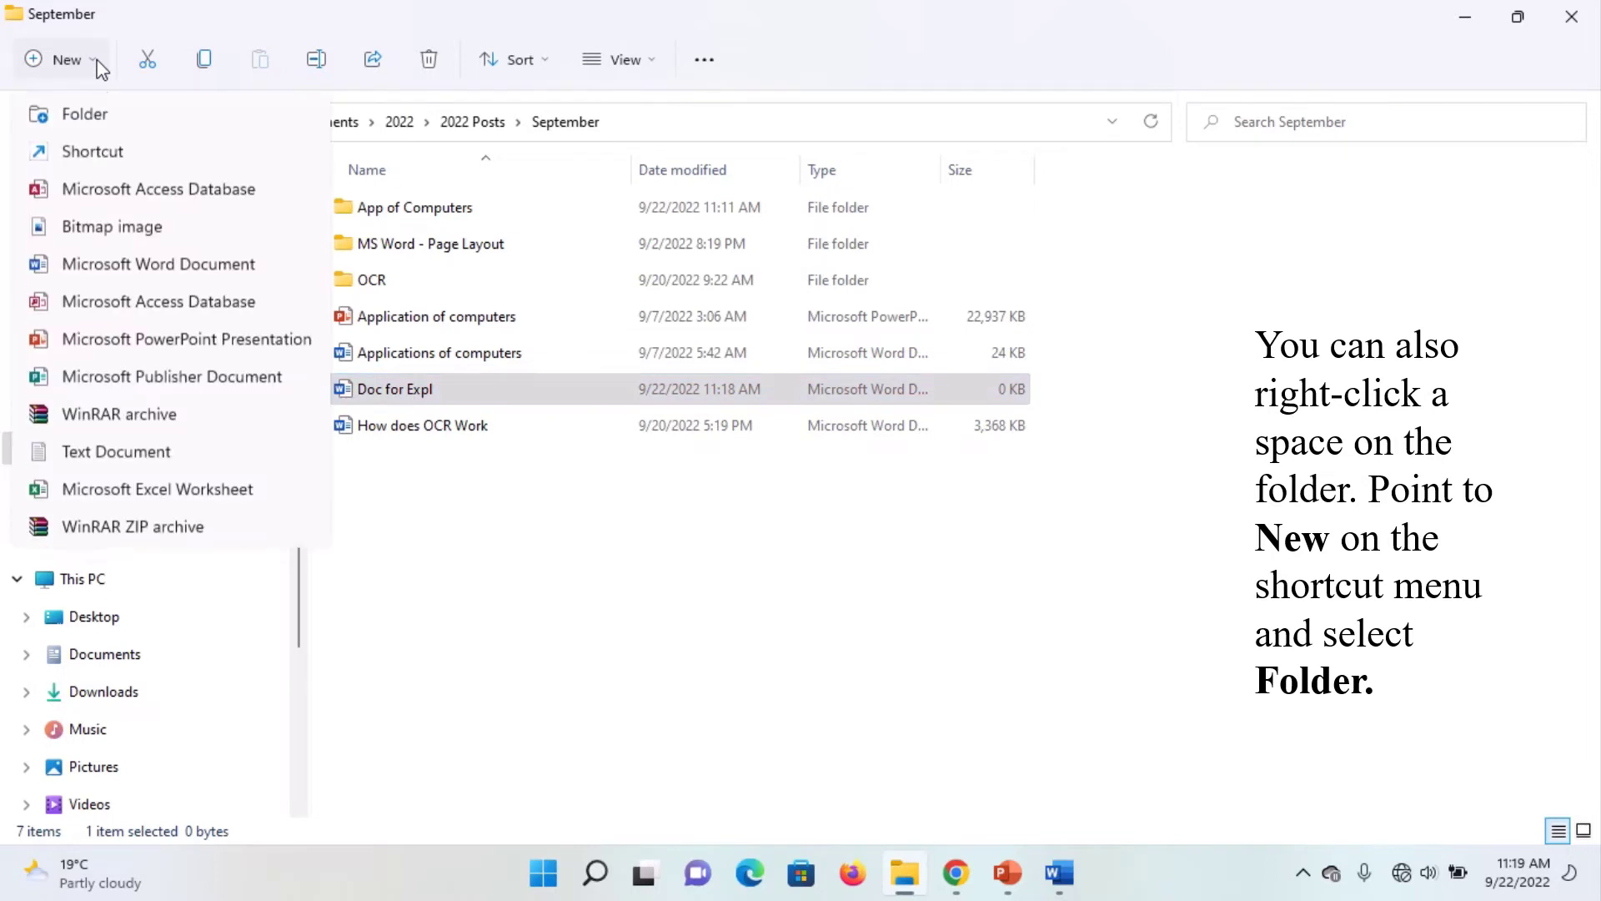
click(83, 114)
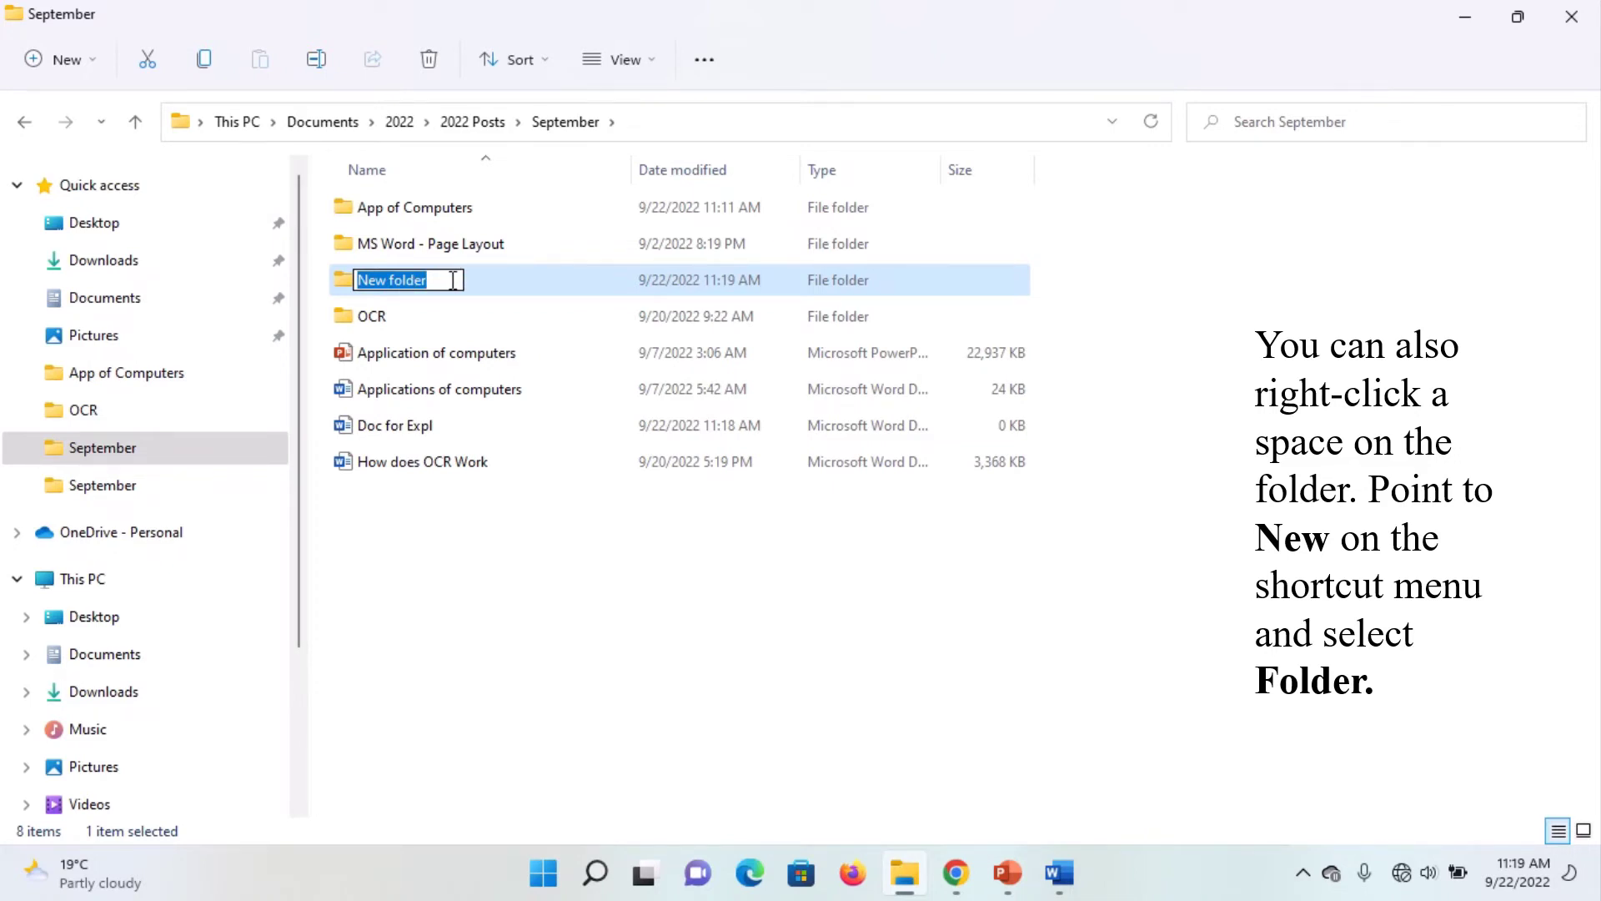
key(BackSpace)
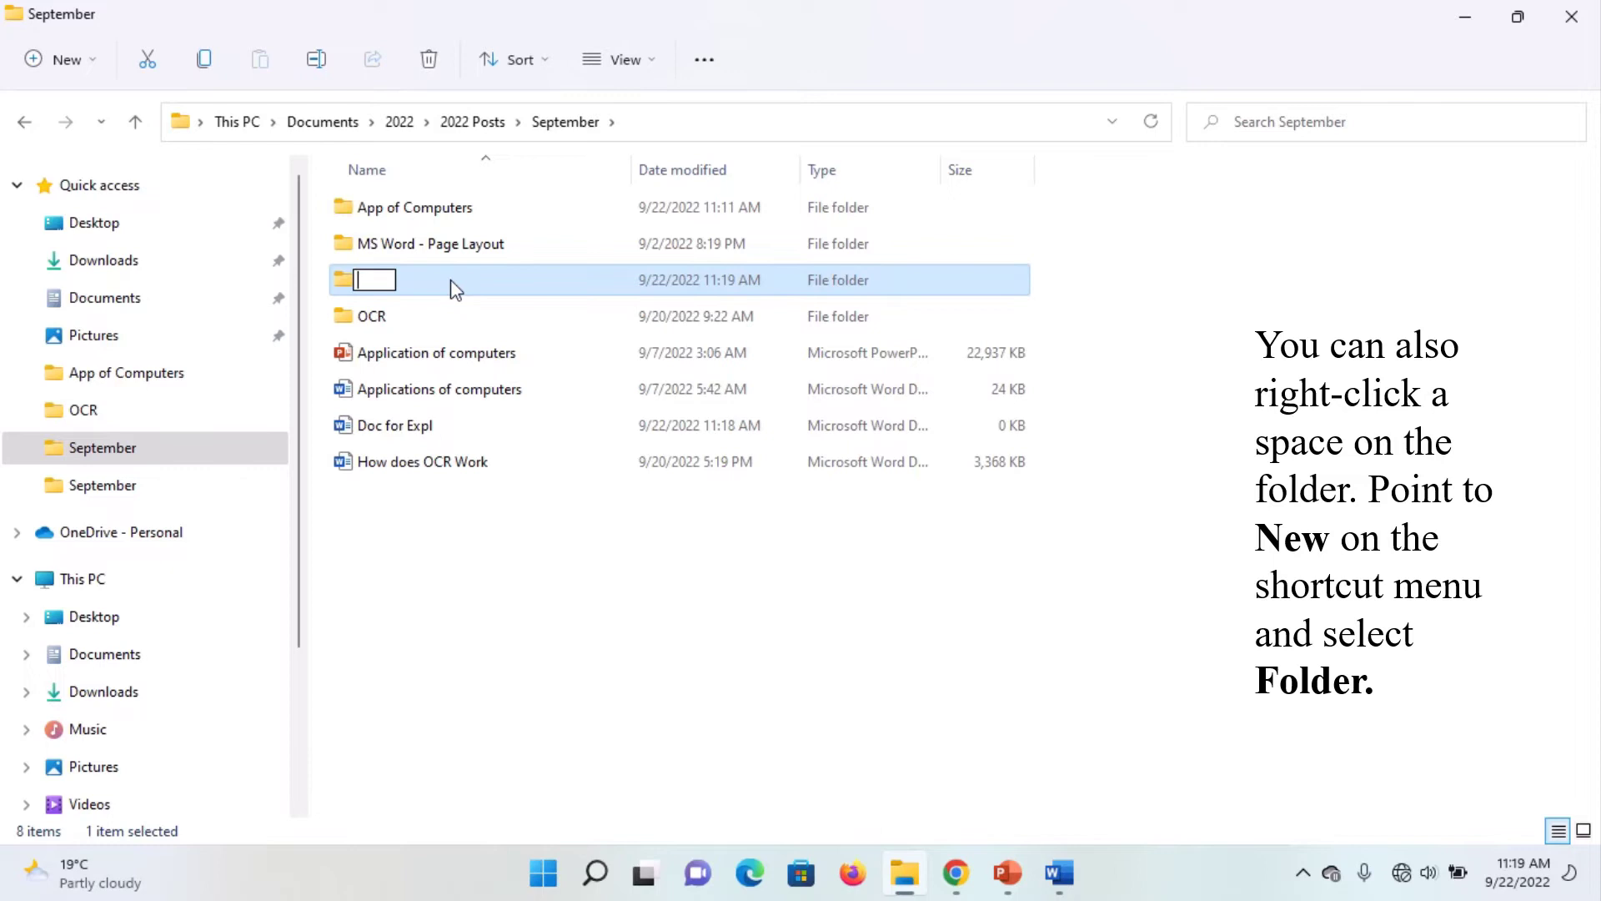
text(Example fo)
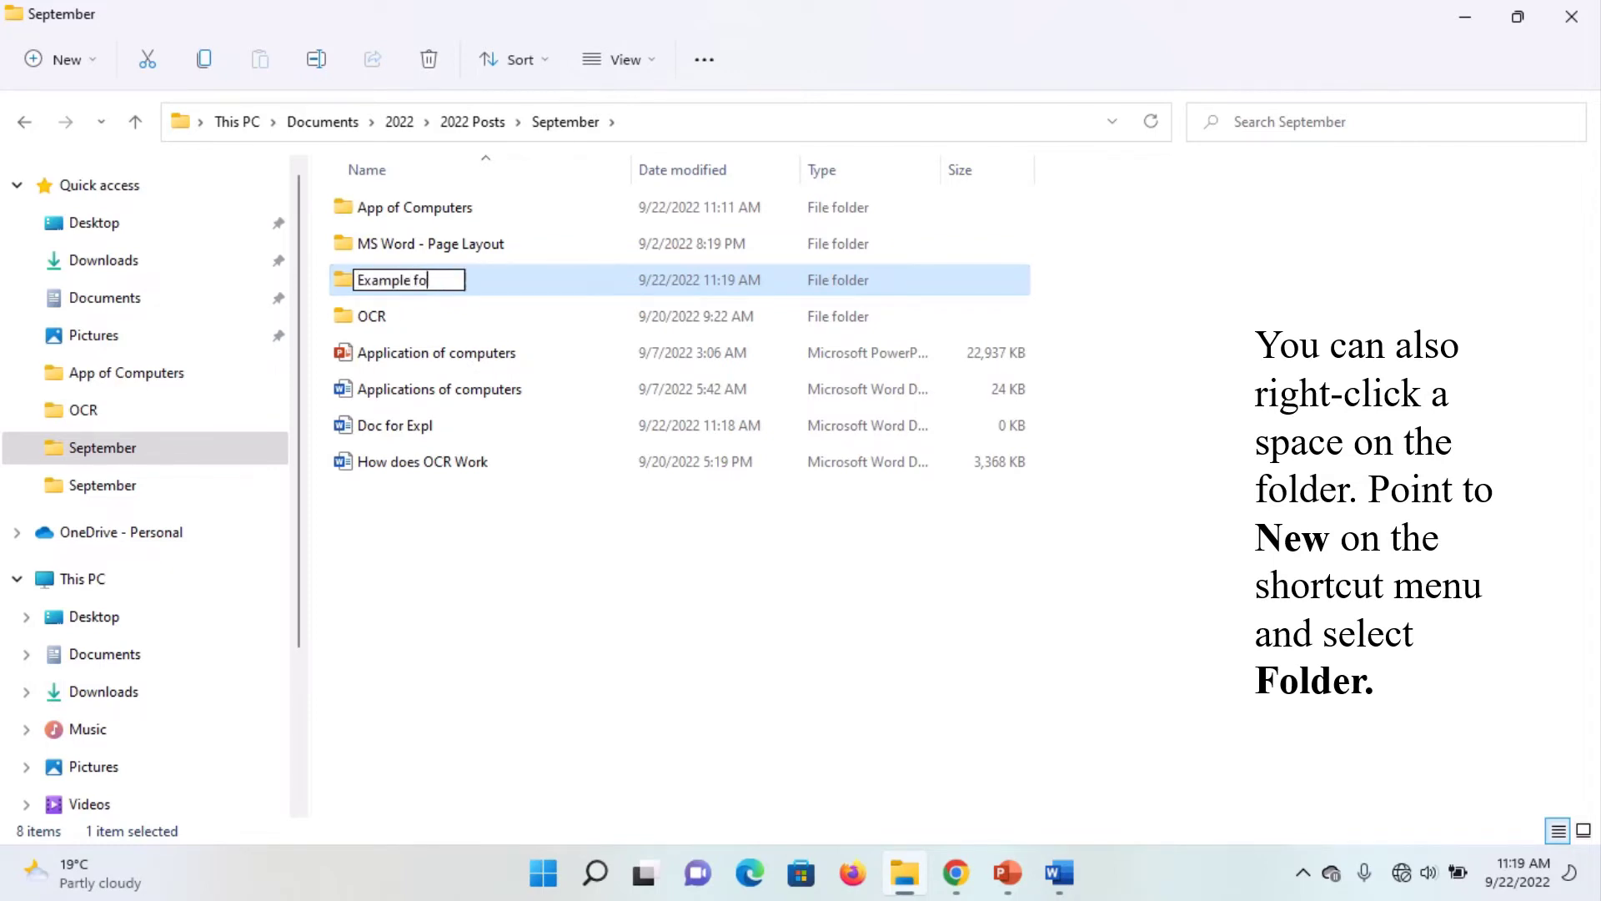
text(lder)
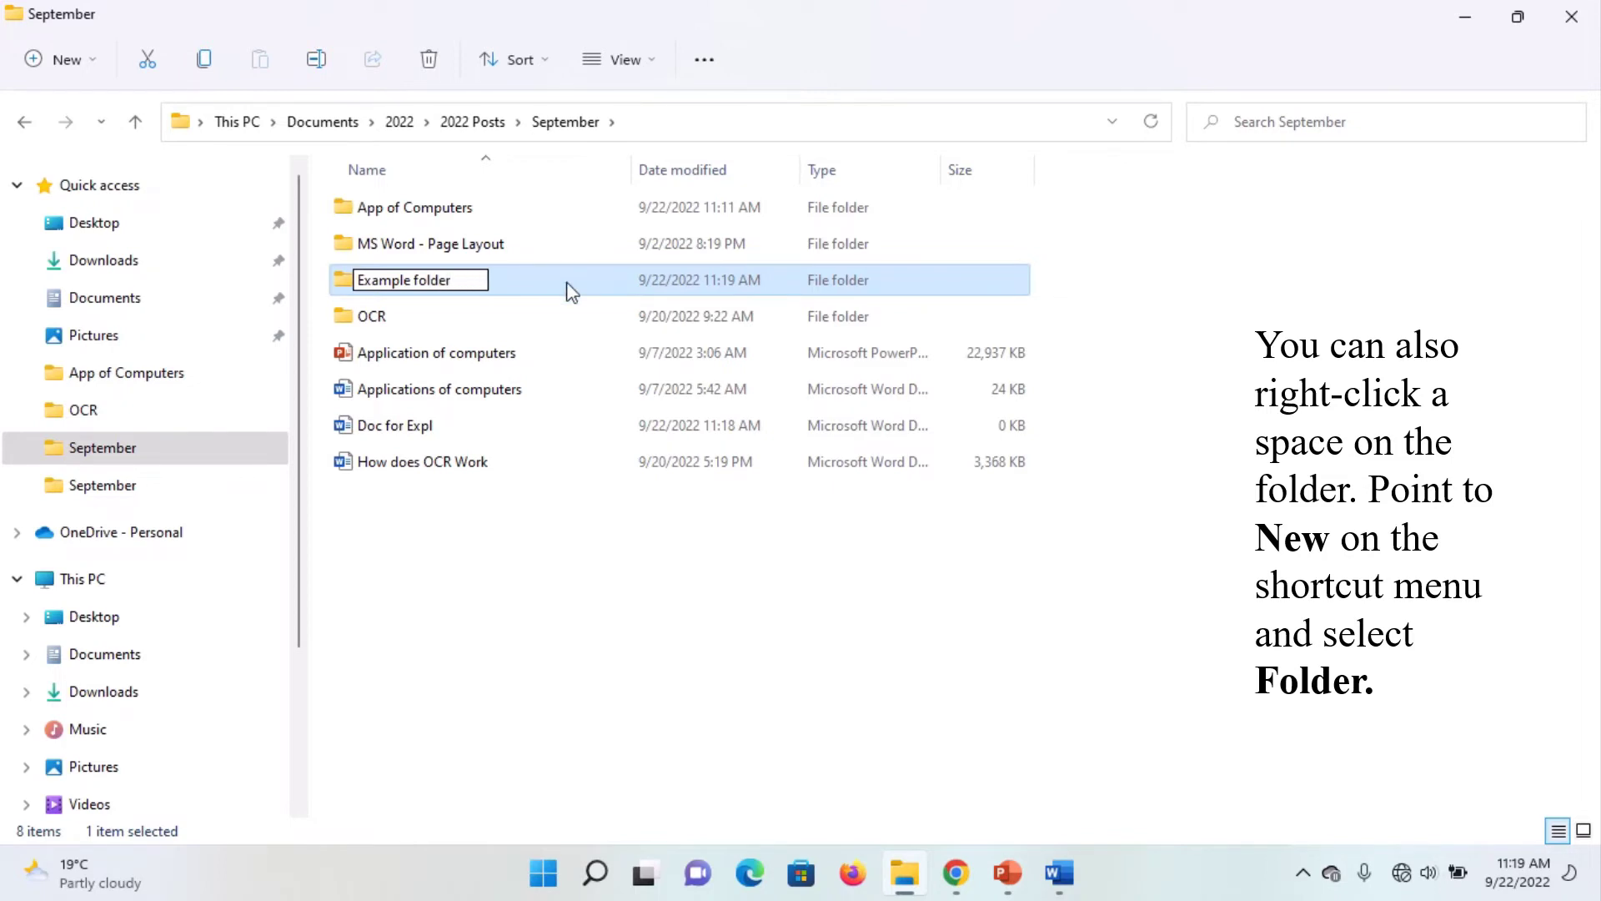
key(Return)
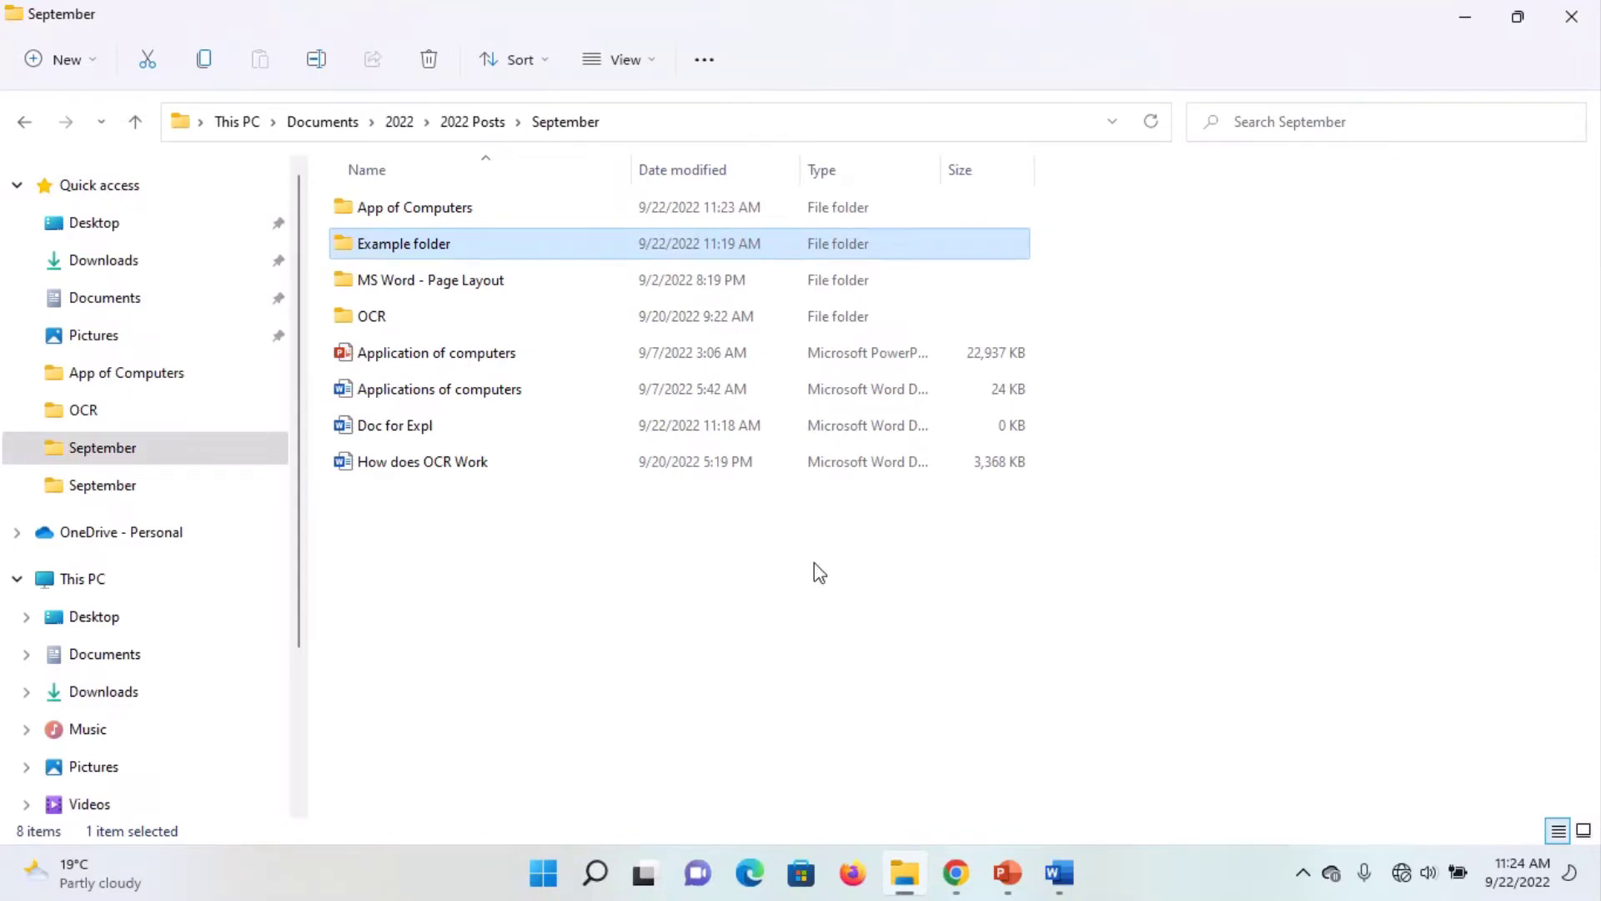
Rename 'Example folder' to 'A new folder' using the toolbar Rename command.
click(481, 364)
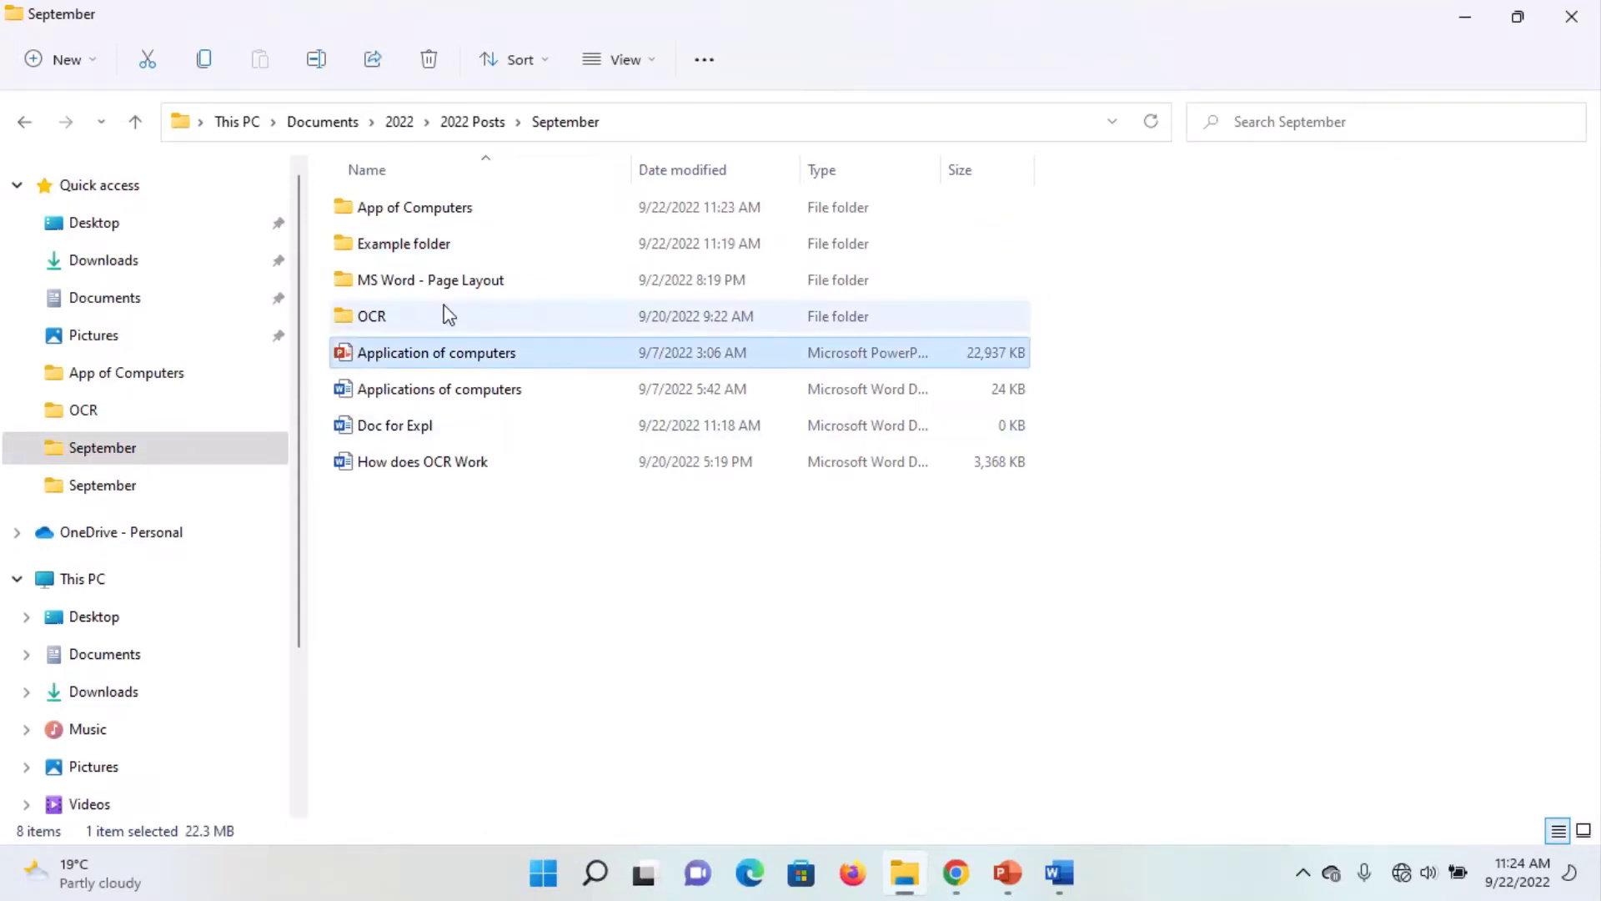
click(443, 249)
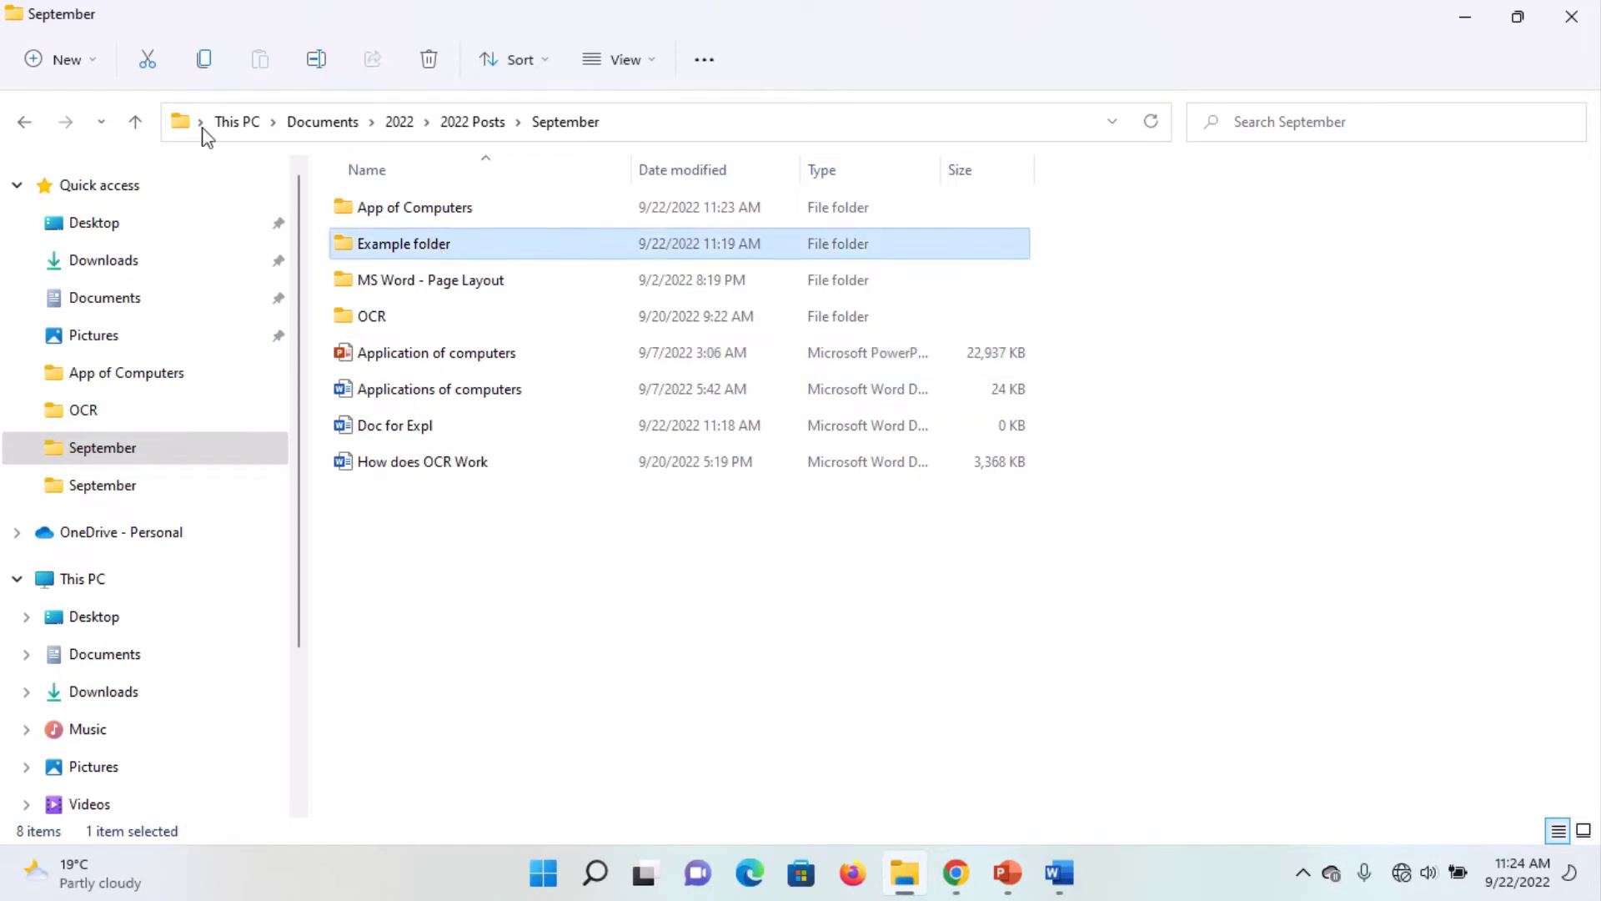
click(325, 76)
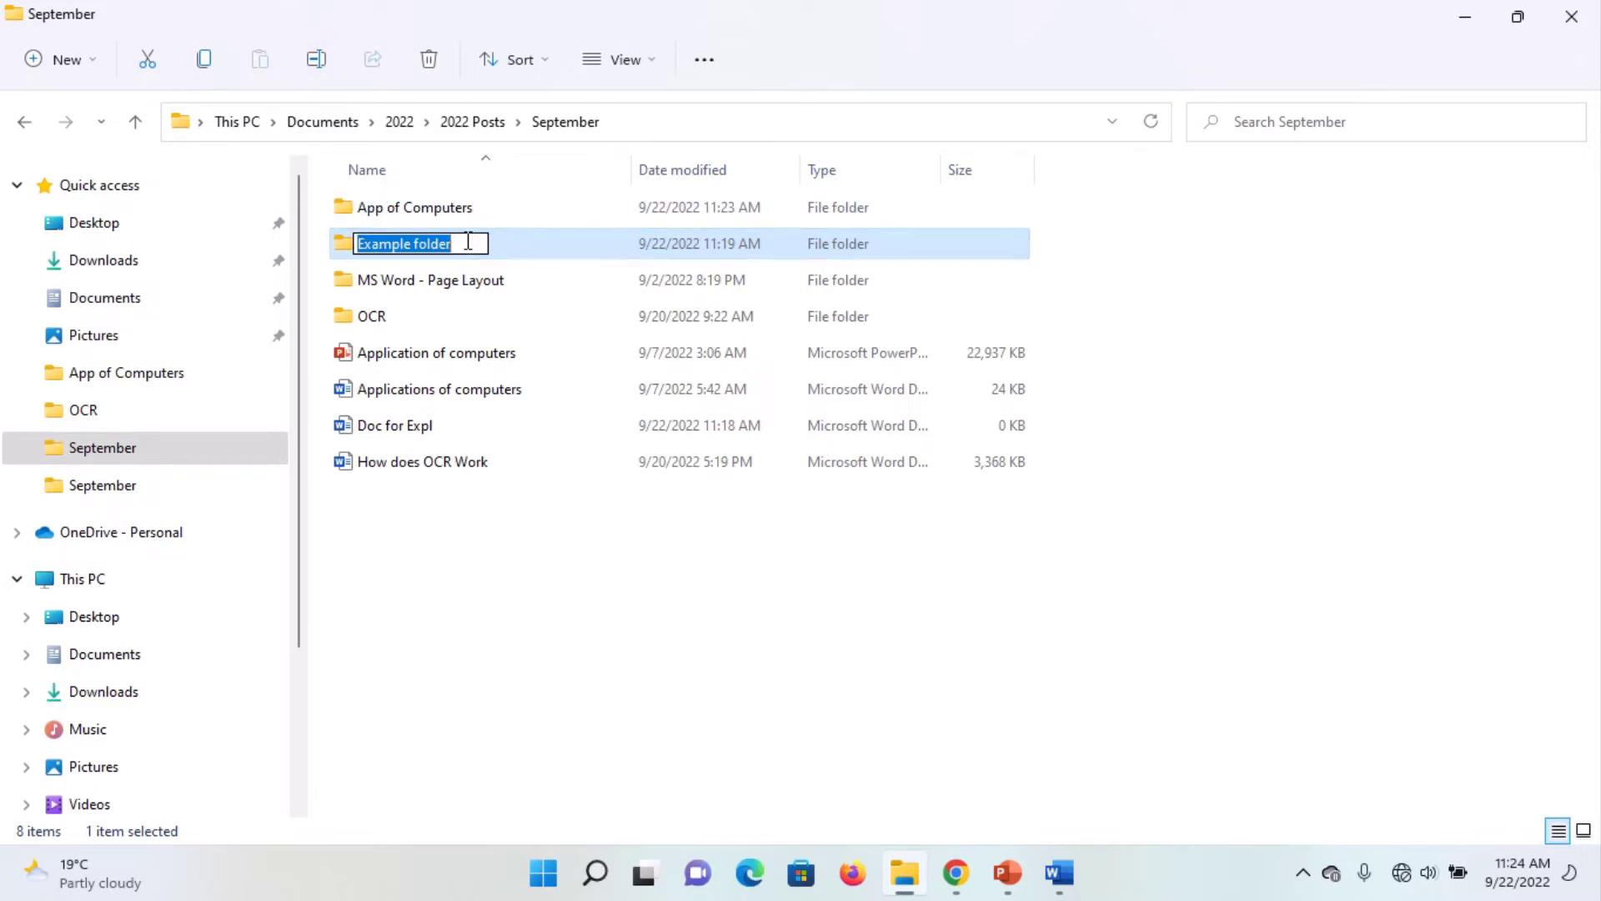
key(BackSpace)
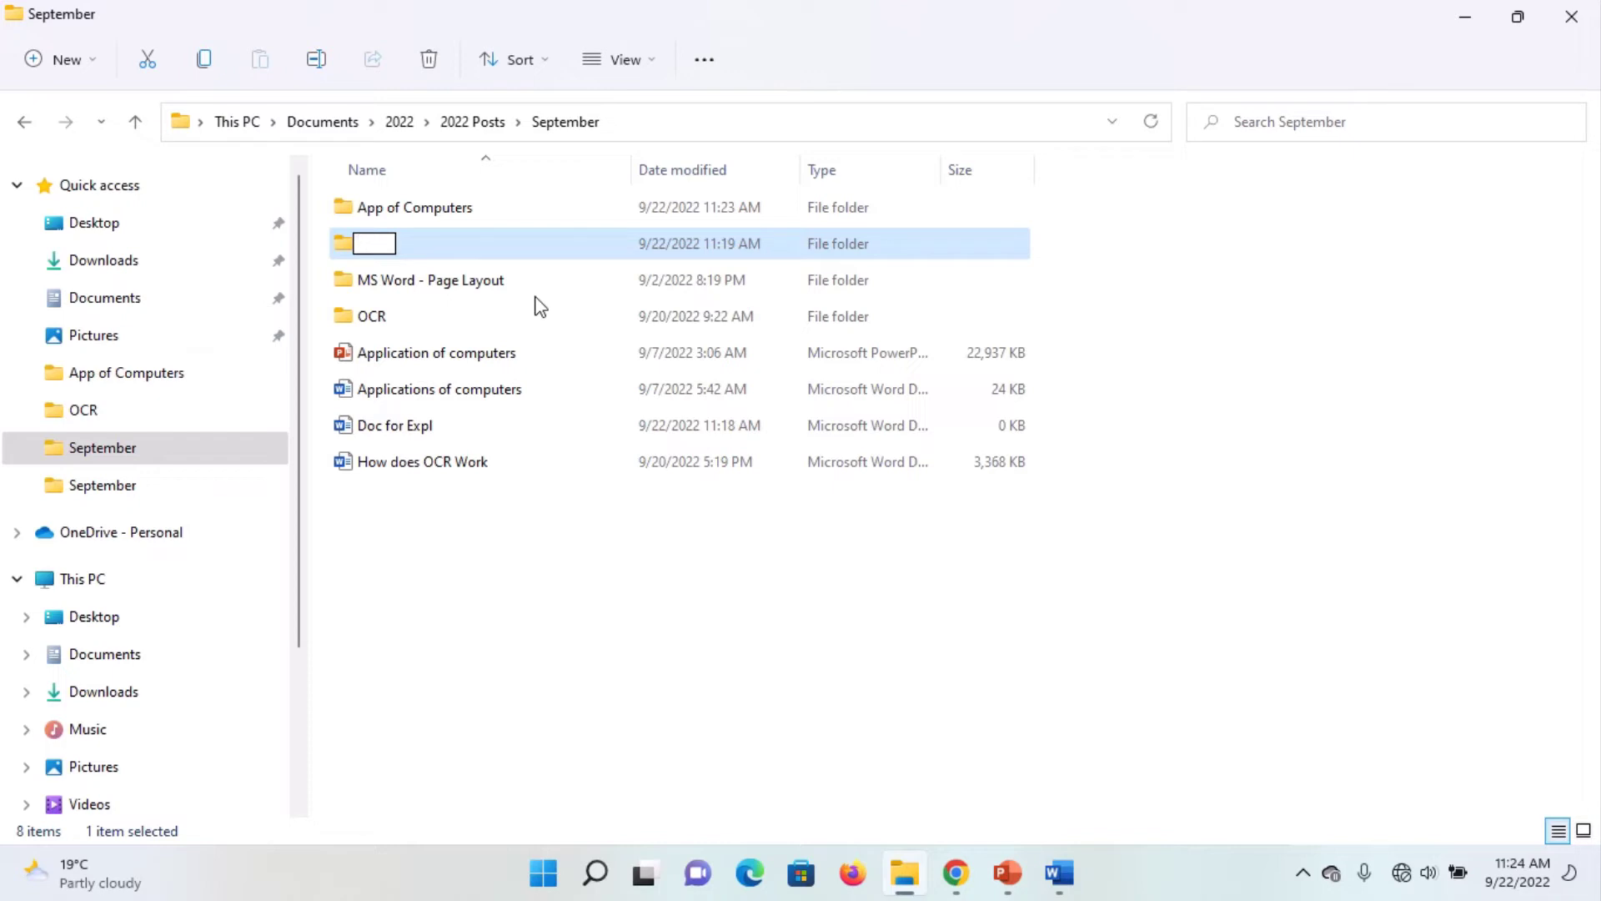
text(A new fo)
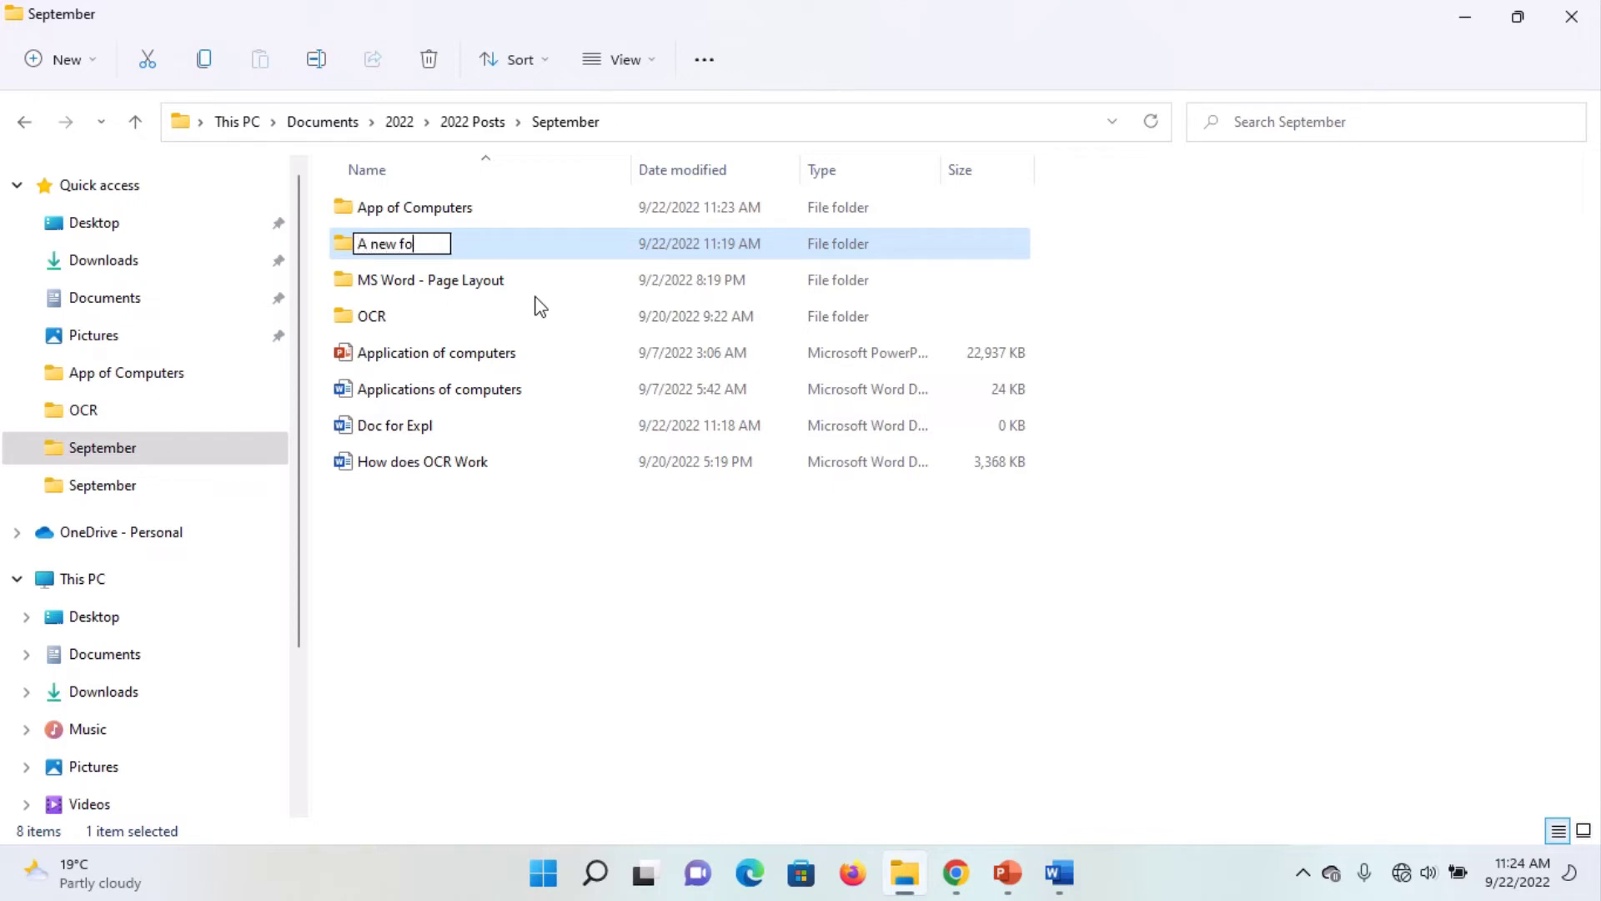
text(lder)
key(Return)
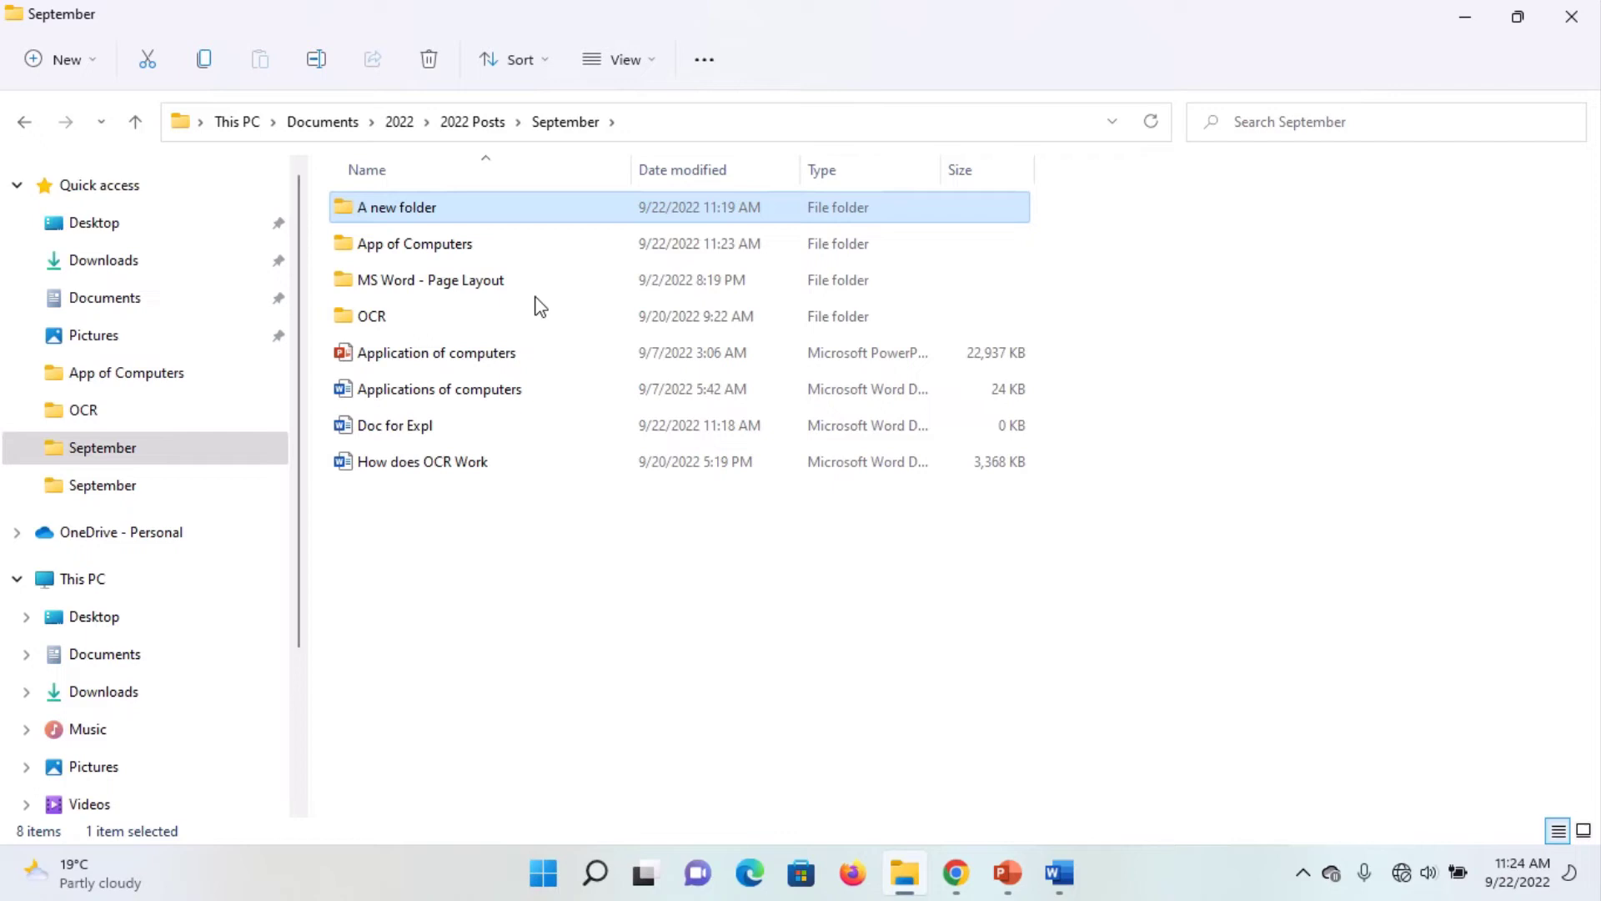
right_click(432, 214)
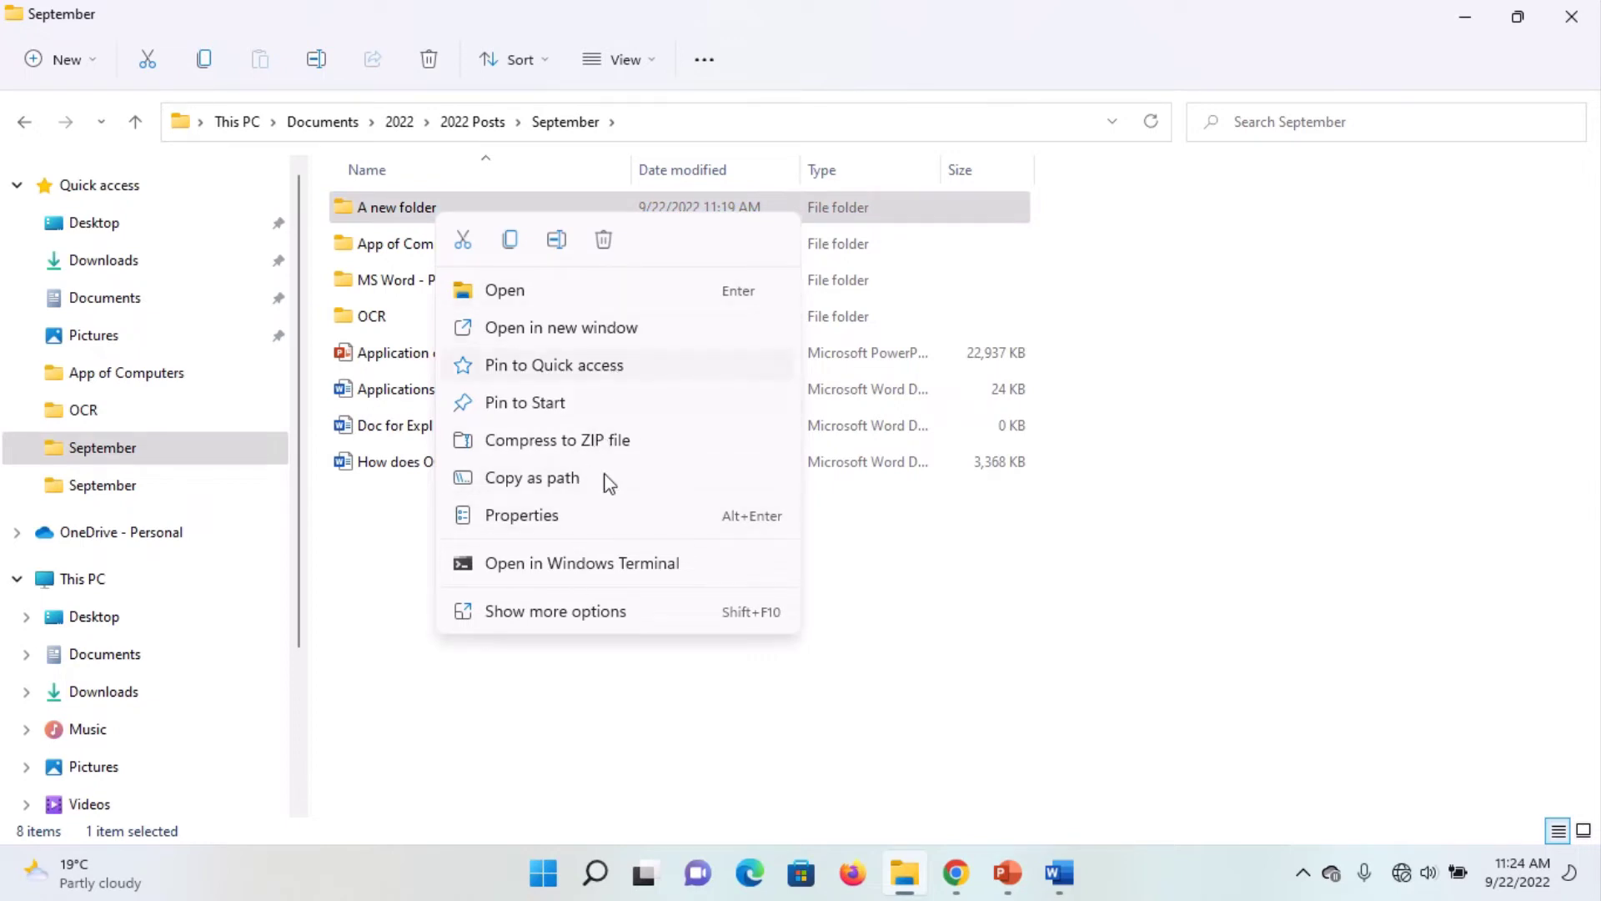
click(600, 620)
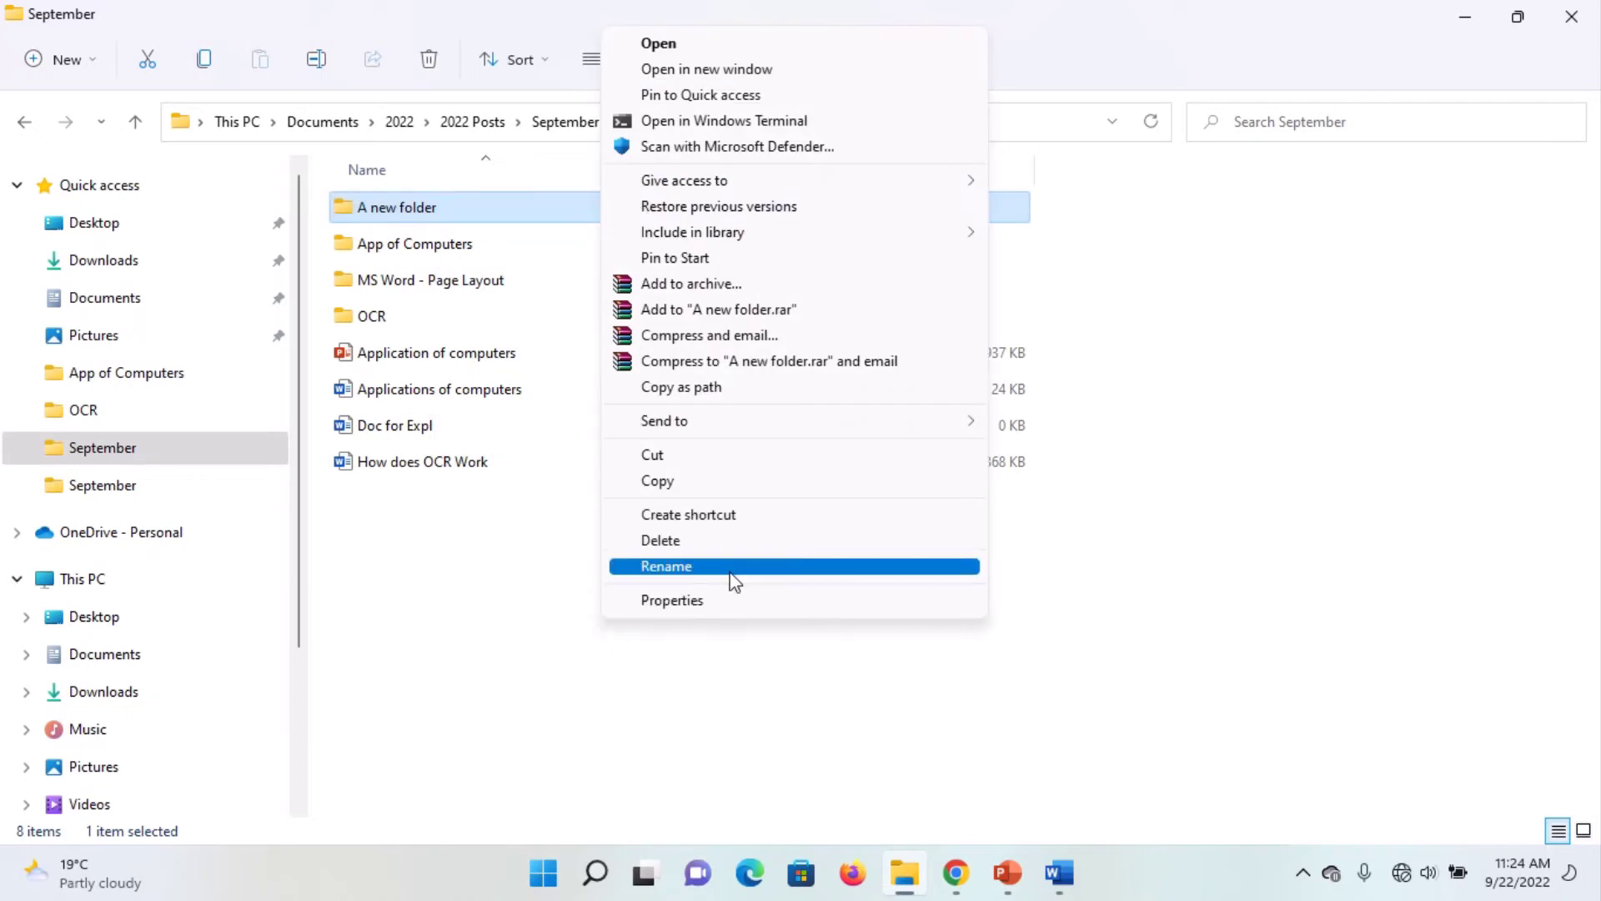
click(734, 573)
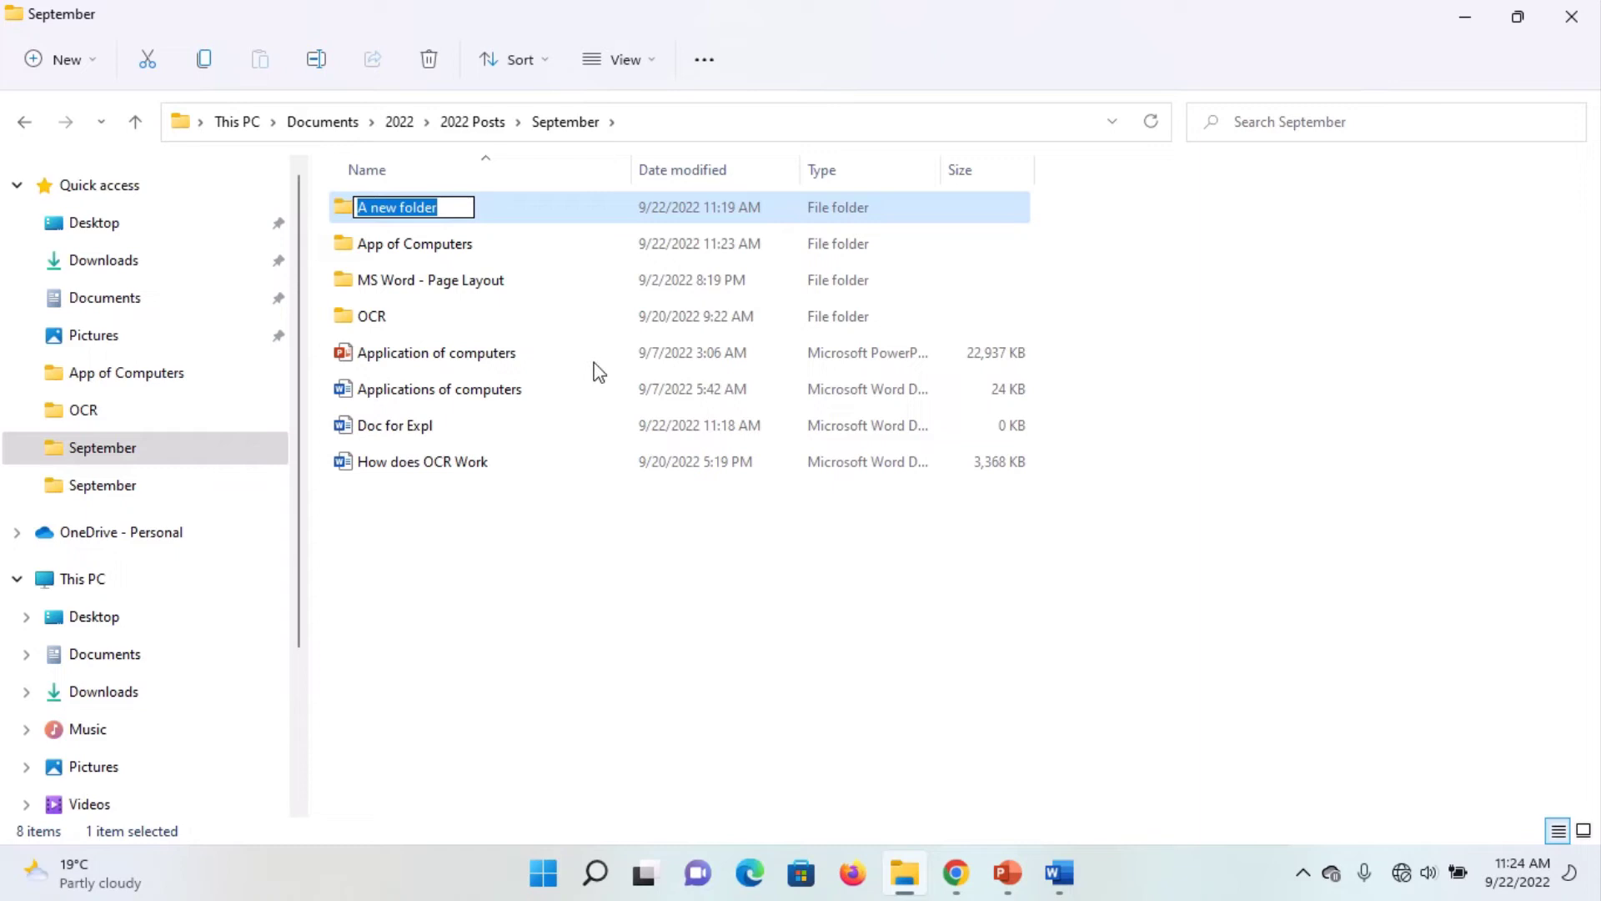
click(555, 529)
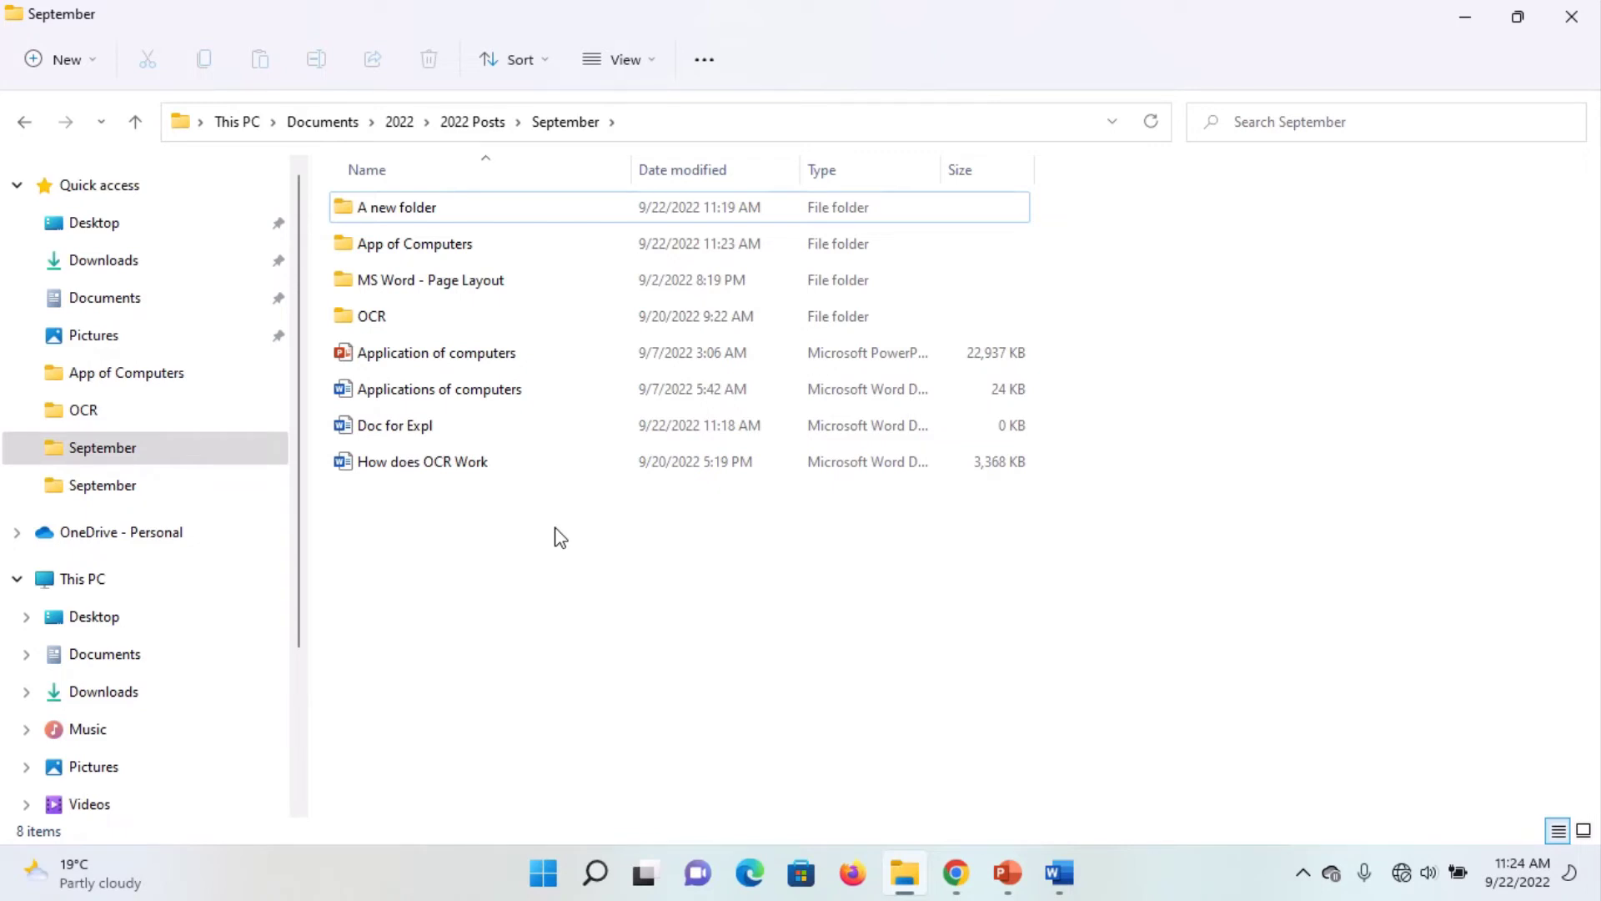
Delete 'A new folder' from September, then minimize File Explorer to show the desktop.
click(418, 219)
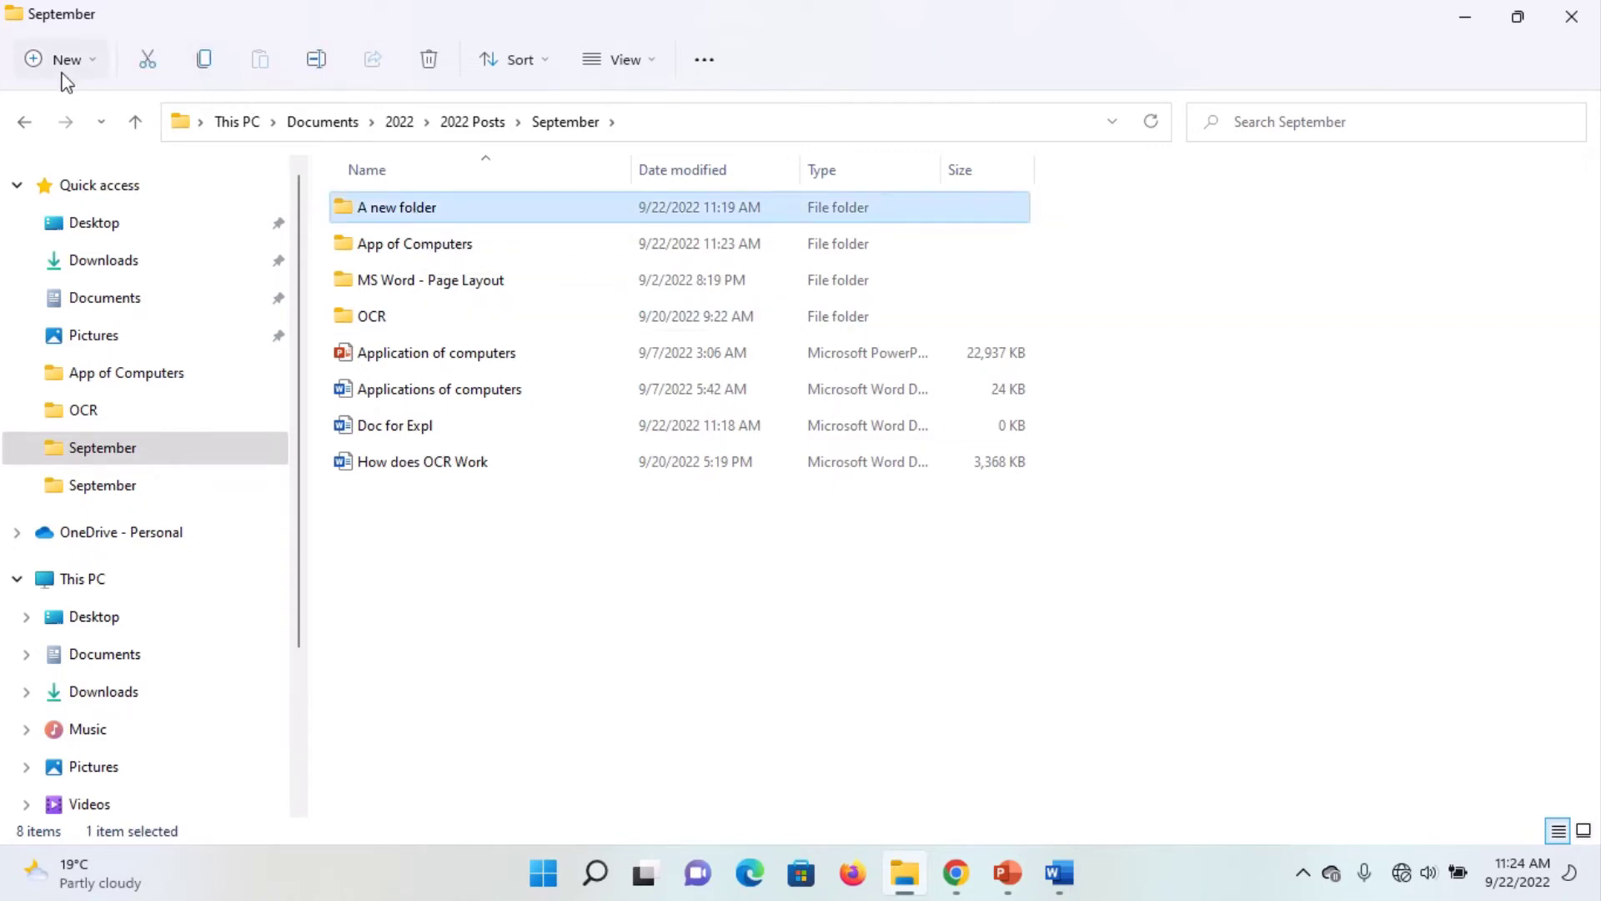
click(430, 60)
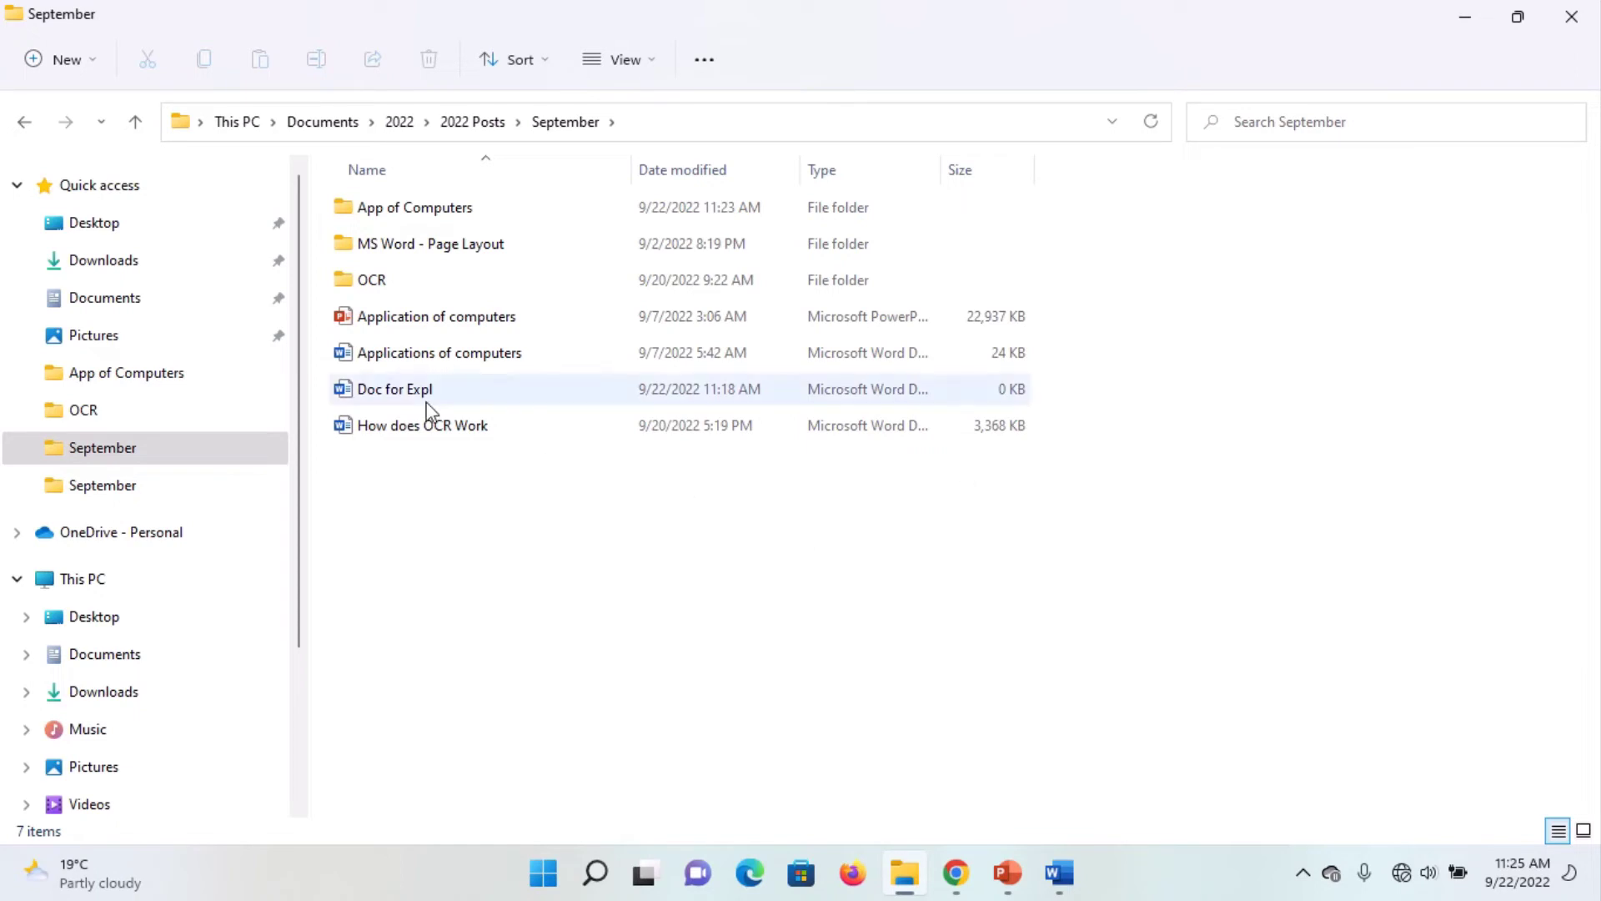
click(1466, 17)
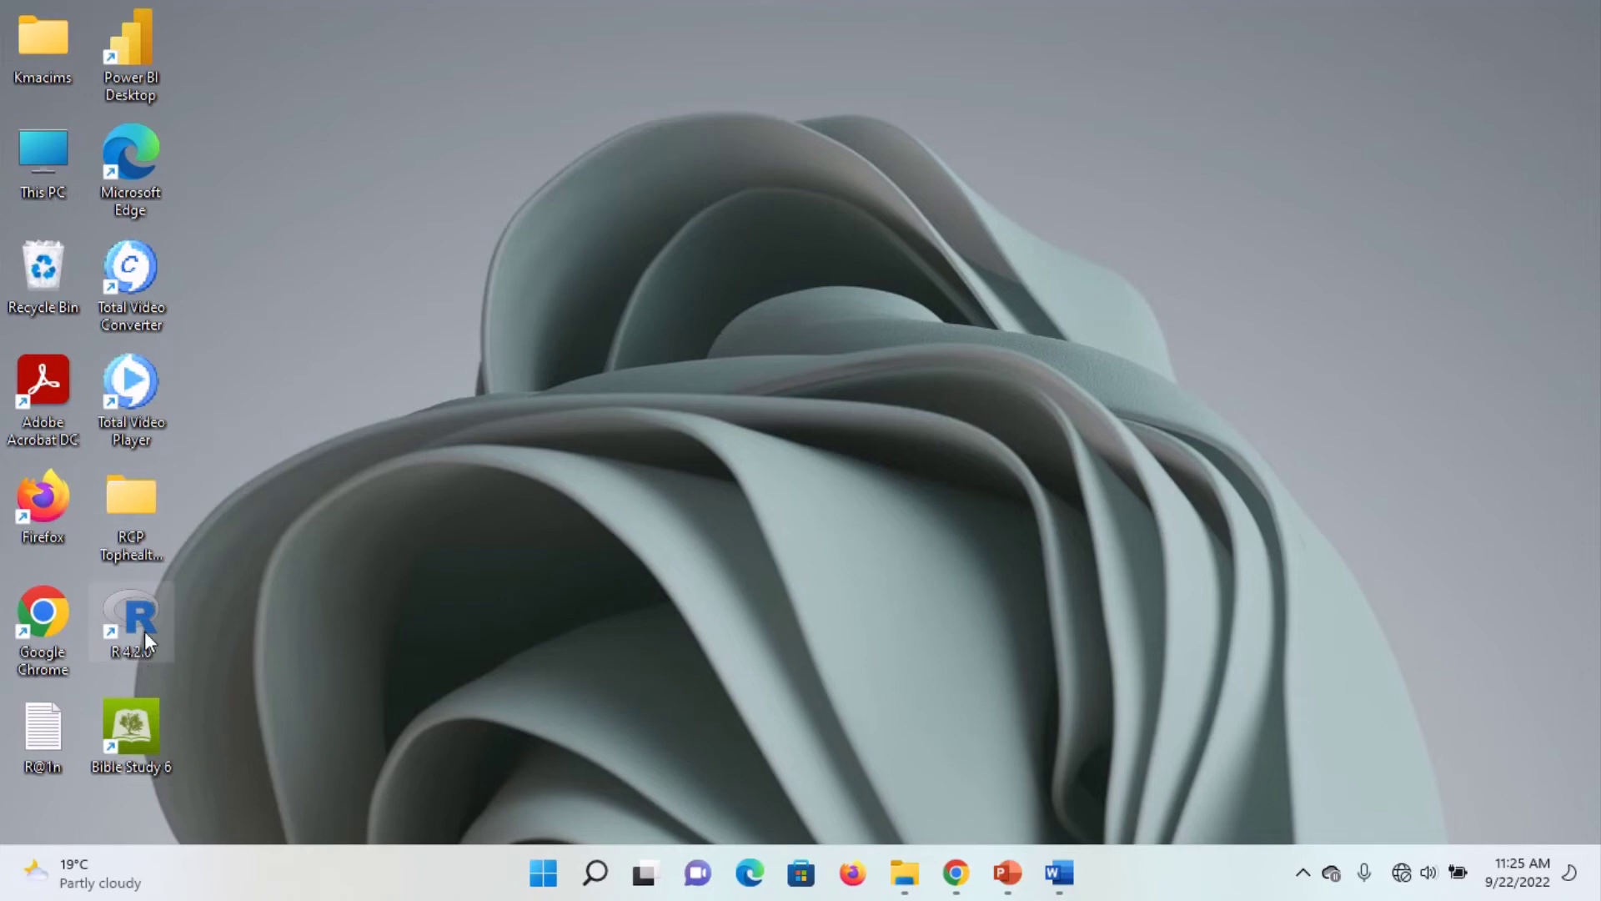
Restore 'A new folder' from the Recycle Bin and switch back to the September window.
double_click(48, 287)
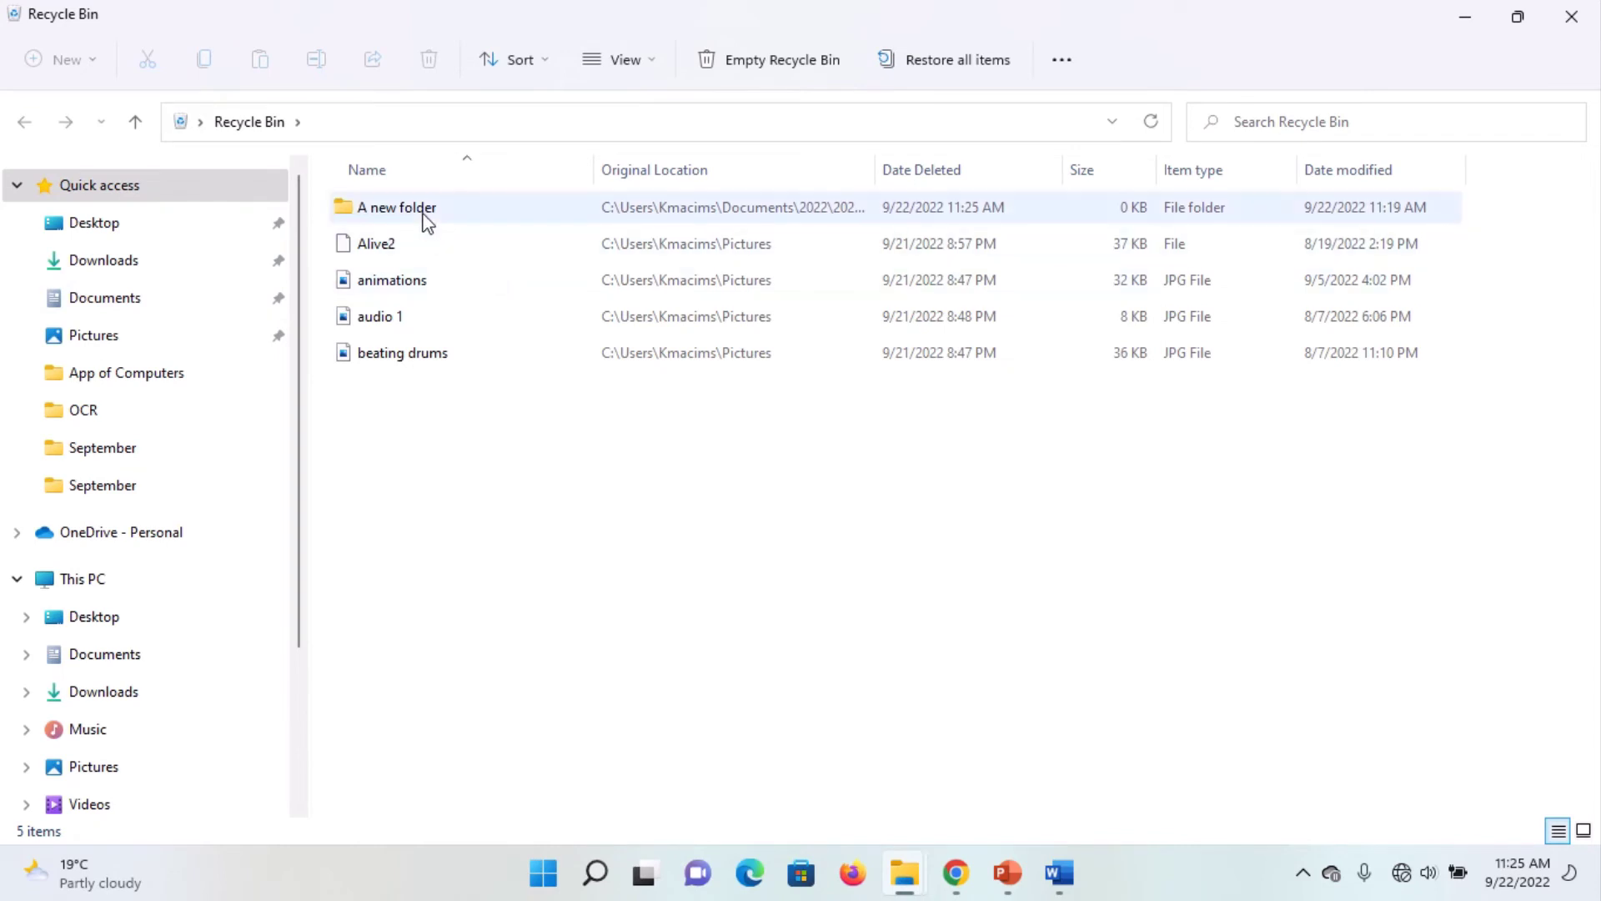
click(427, 218)
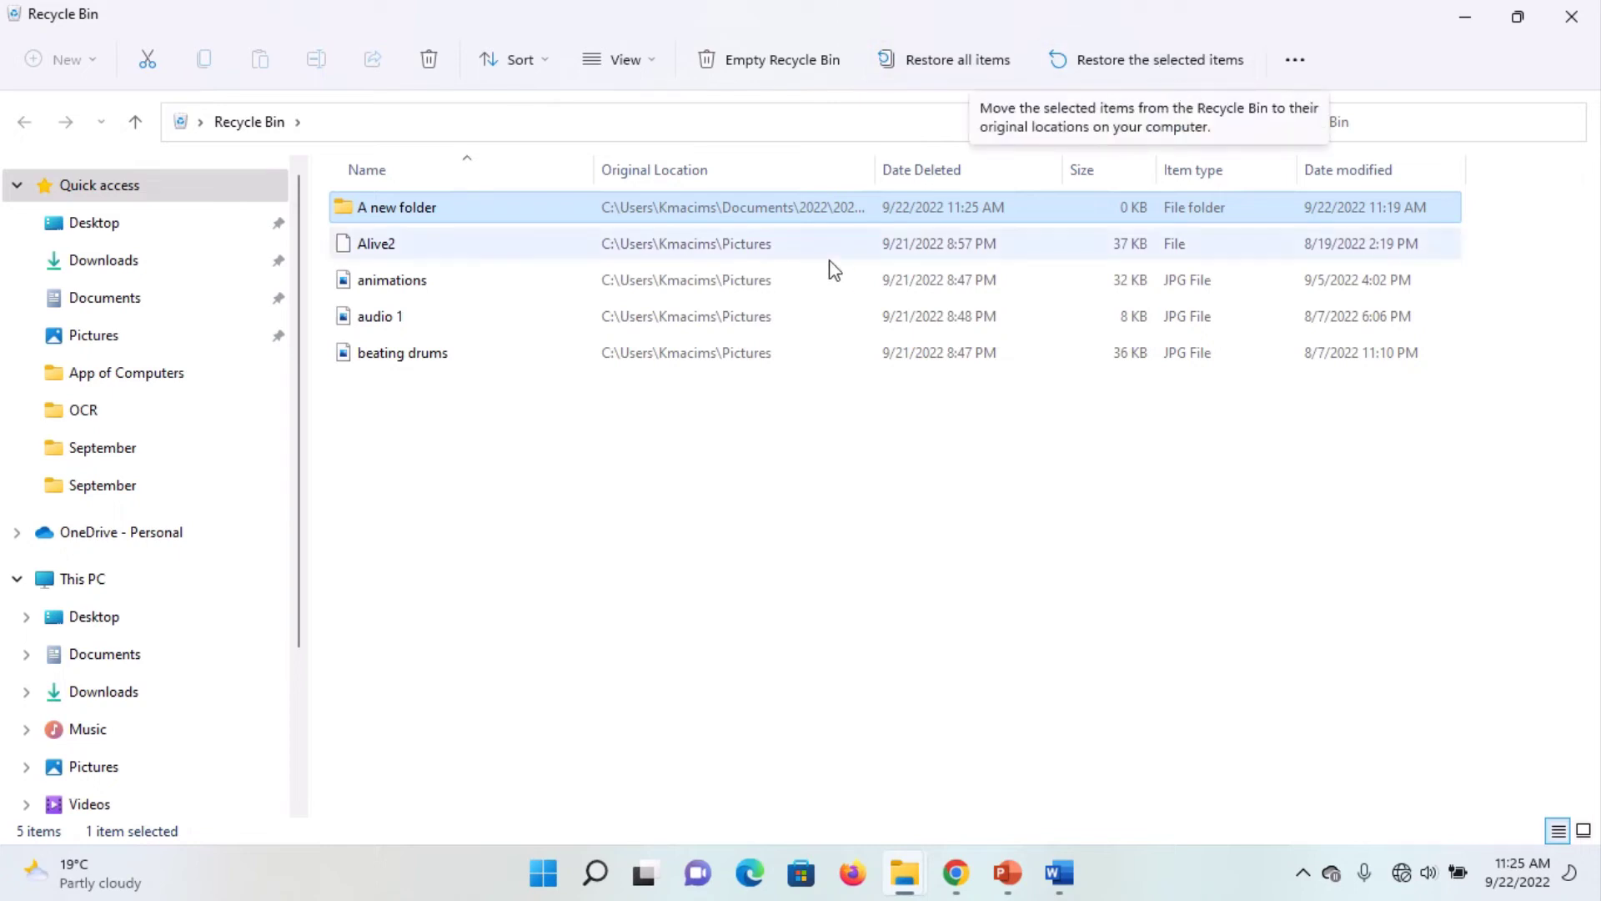
click(1147, 64)
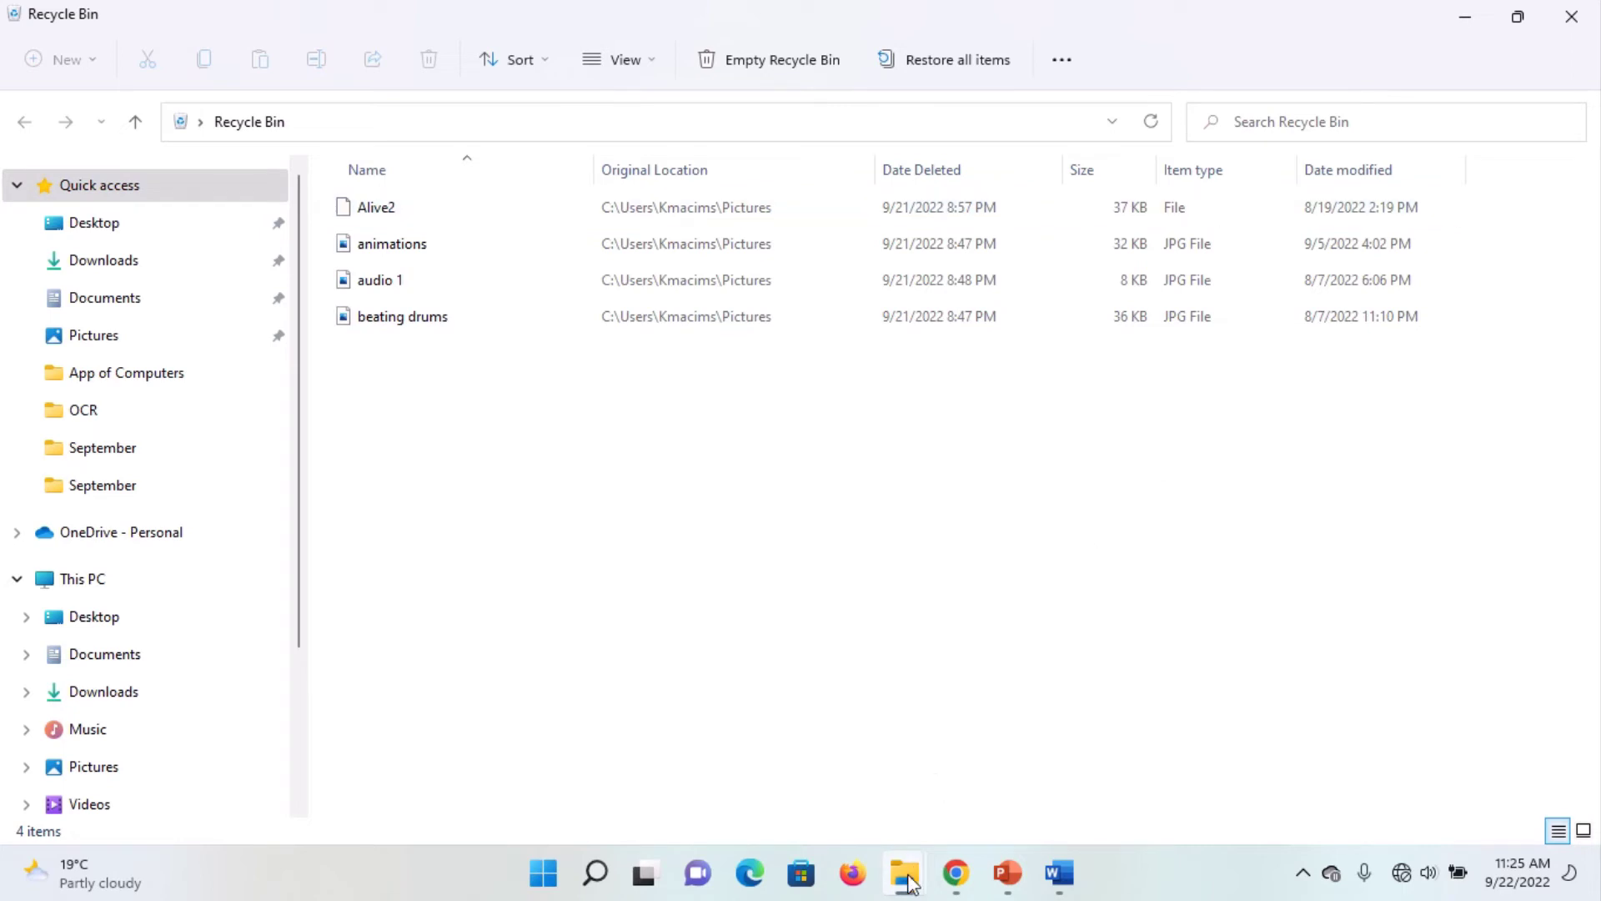
mouse_move(908, 882)
click(815, 808)
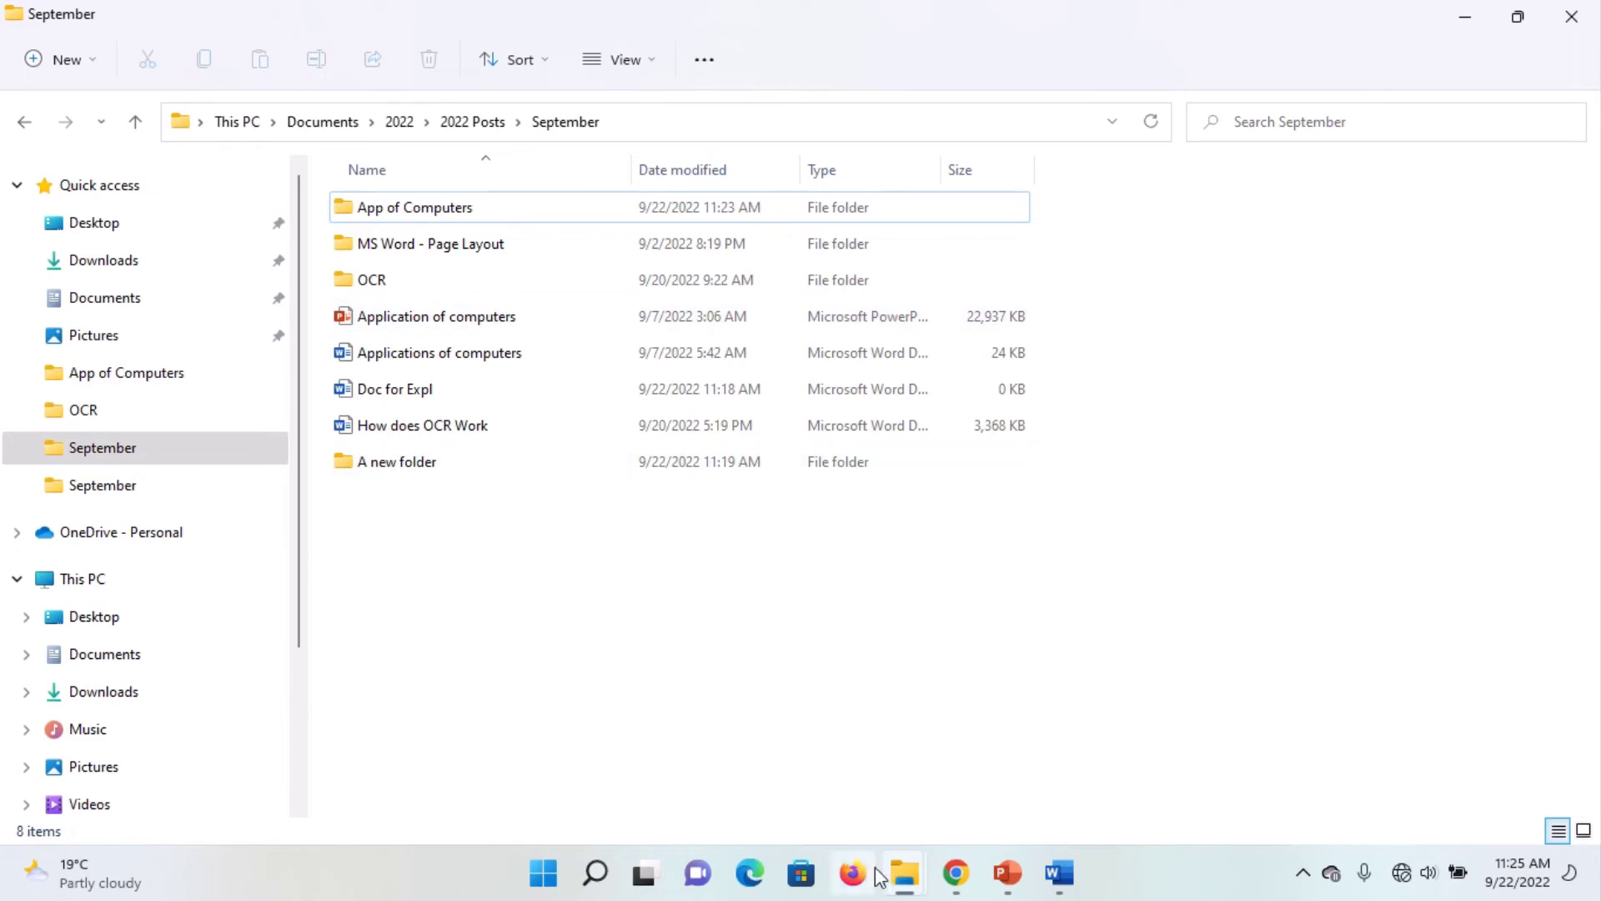
Bring the September folder window back to the front via the taskbar previews.
mouse_move(912, 882)
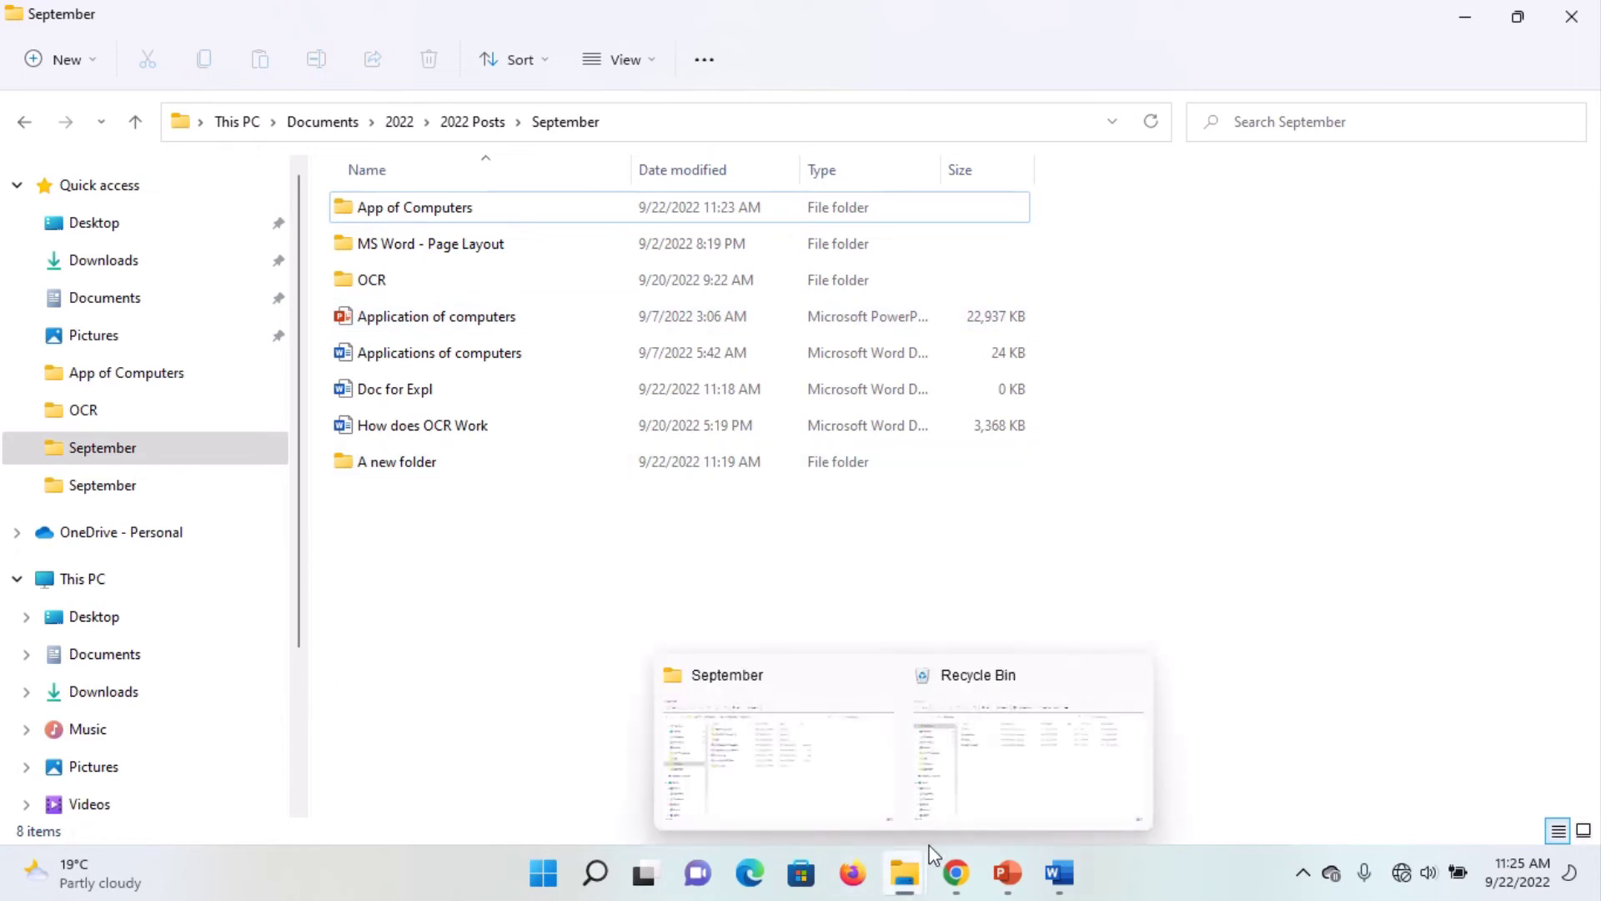
click(818, 780)
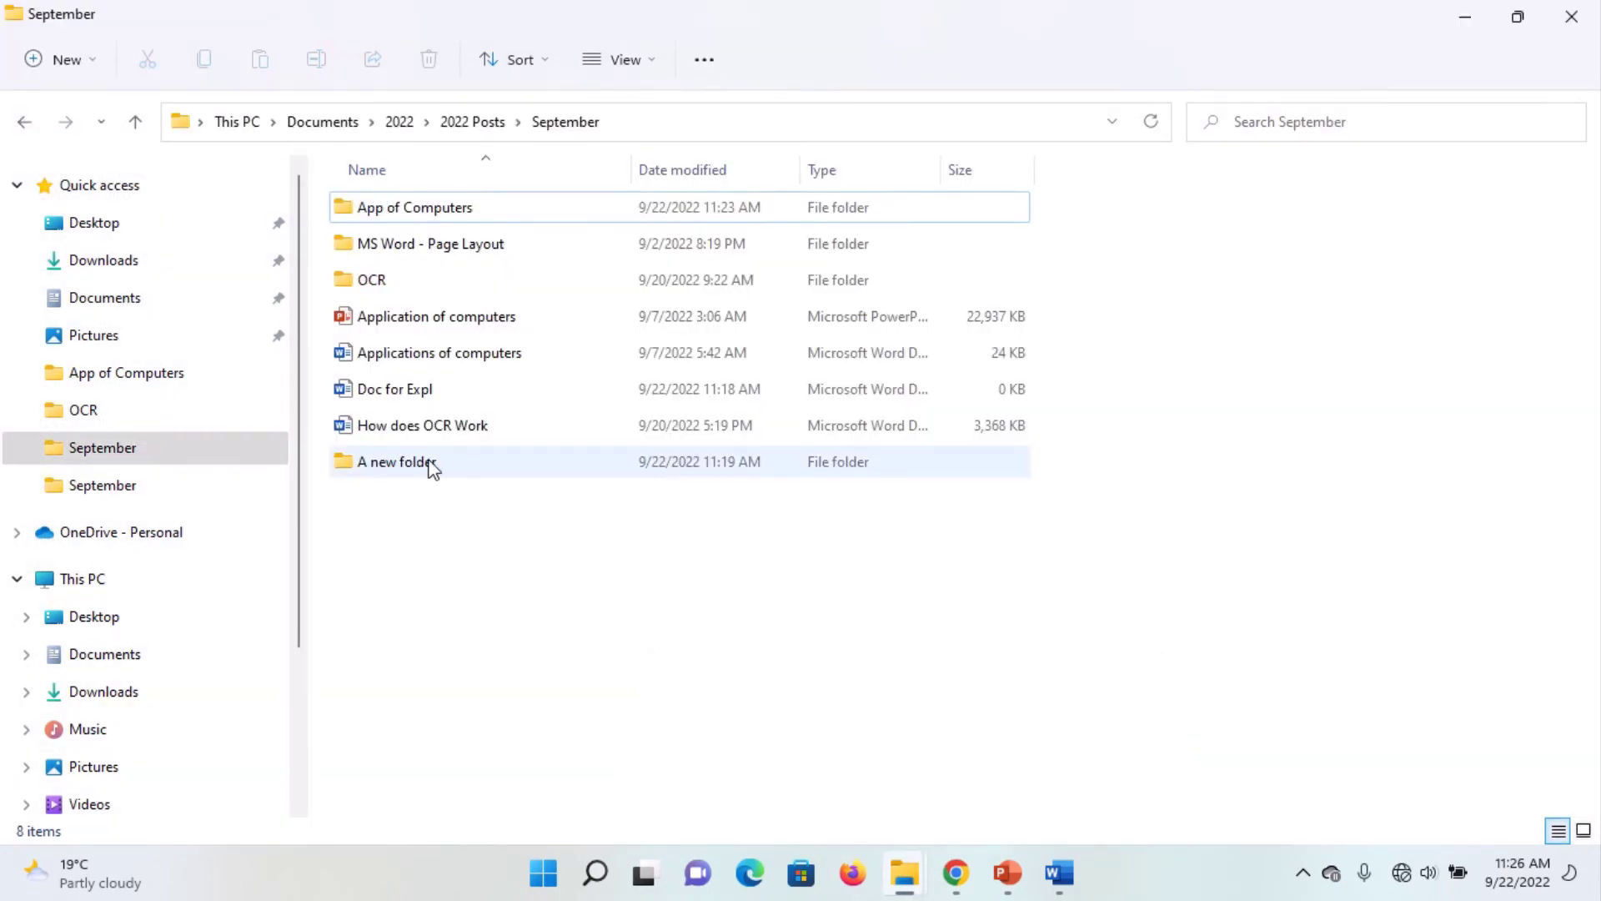
click(1463, 18)
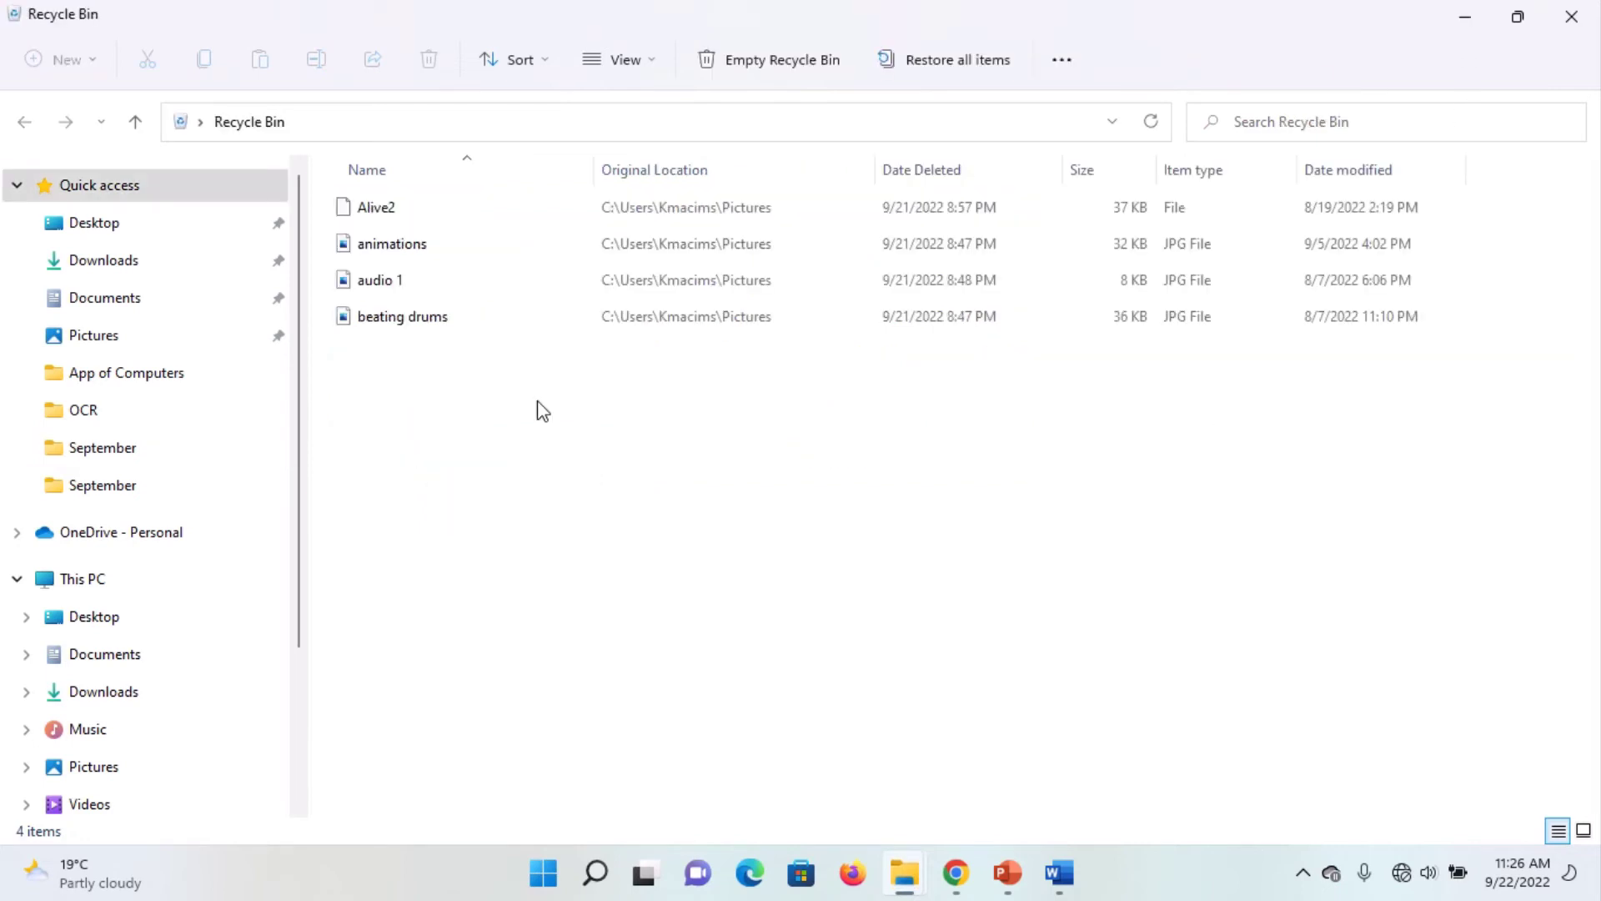
click(905, 871)
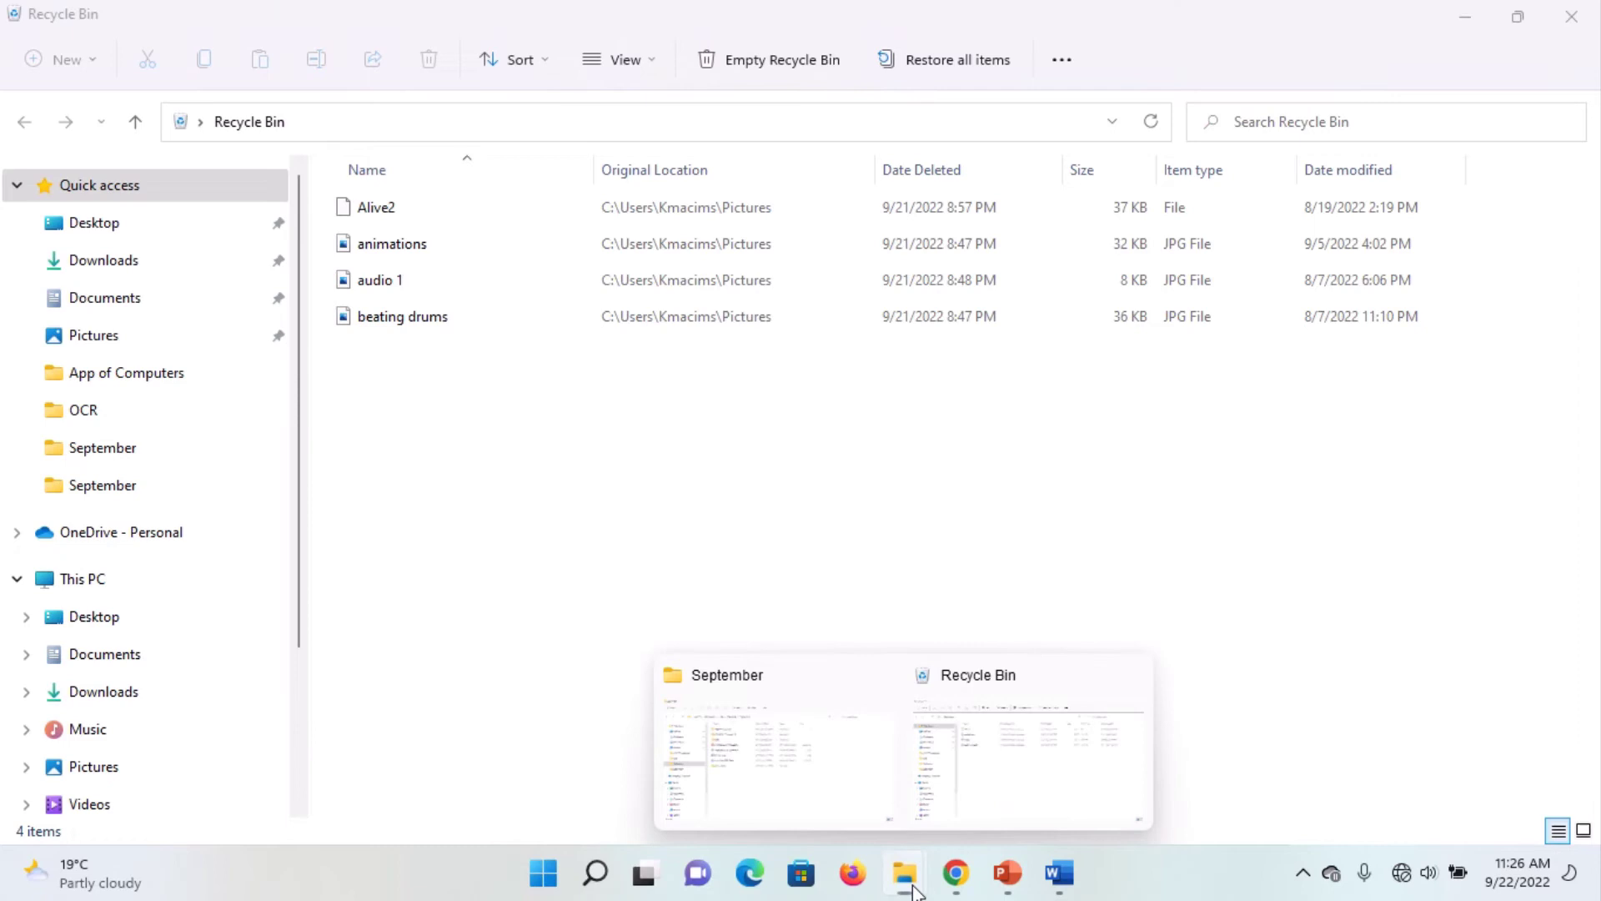
click(883, 796)
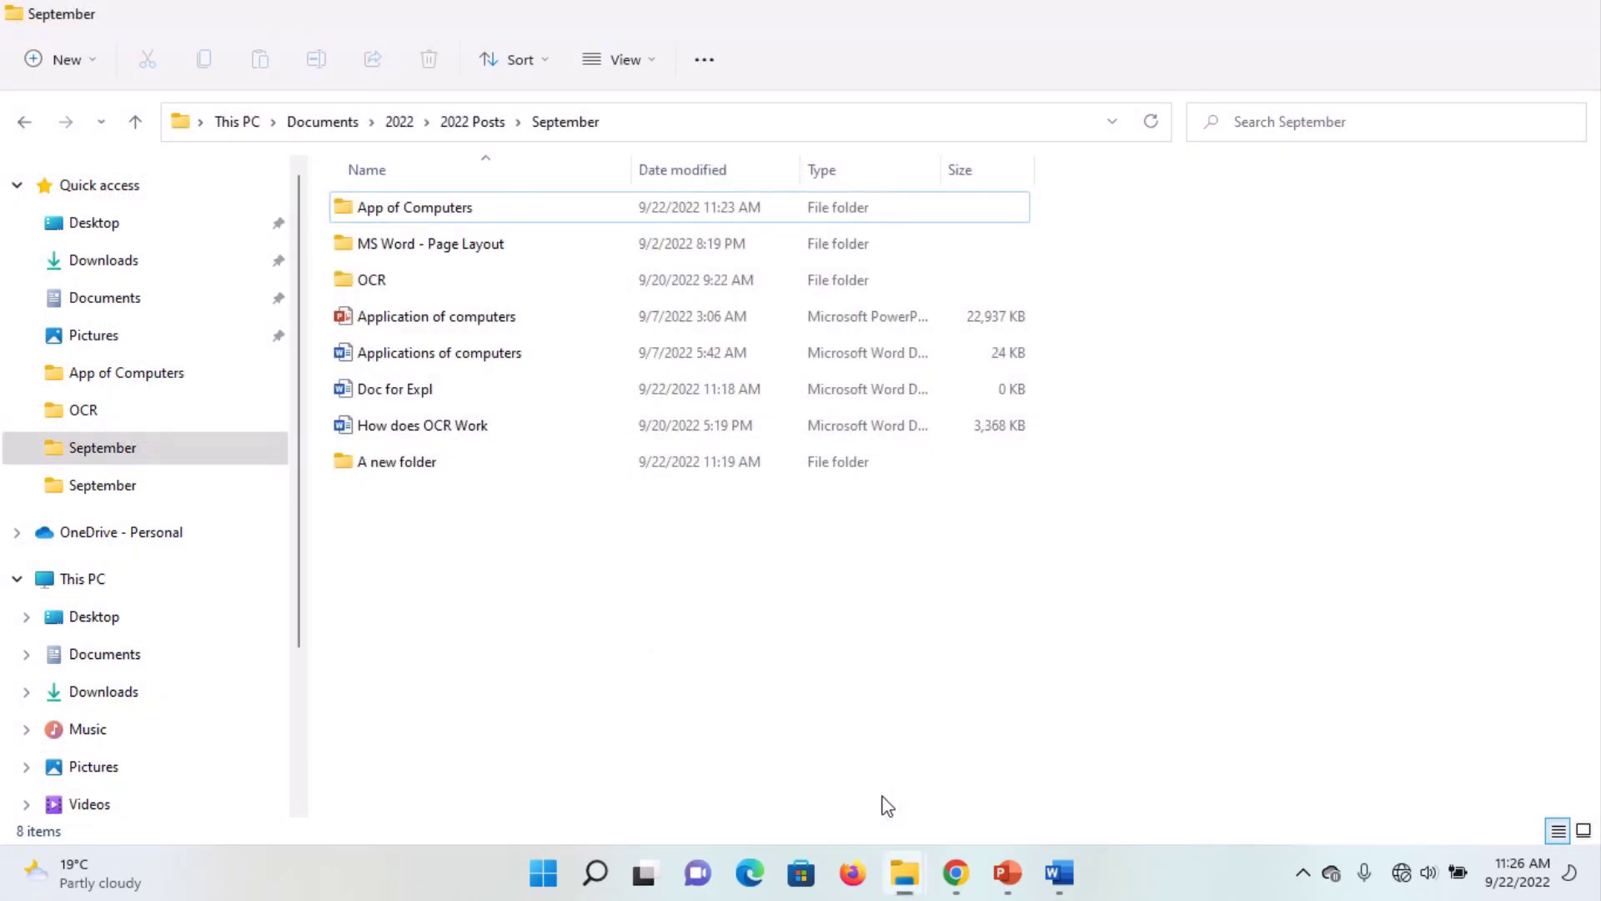
Delete 'A new folder' using the right-click Show more options > Delete command.
click(393, 465)
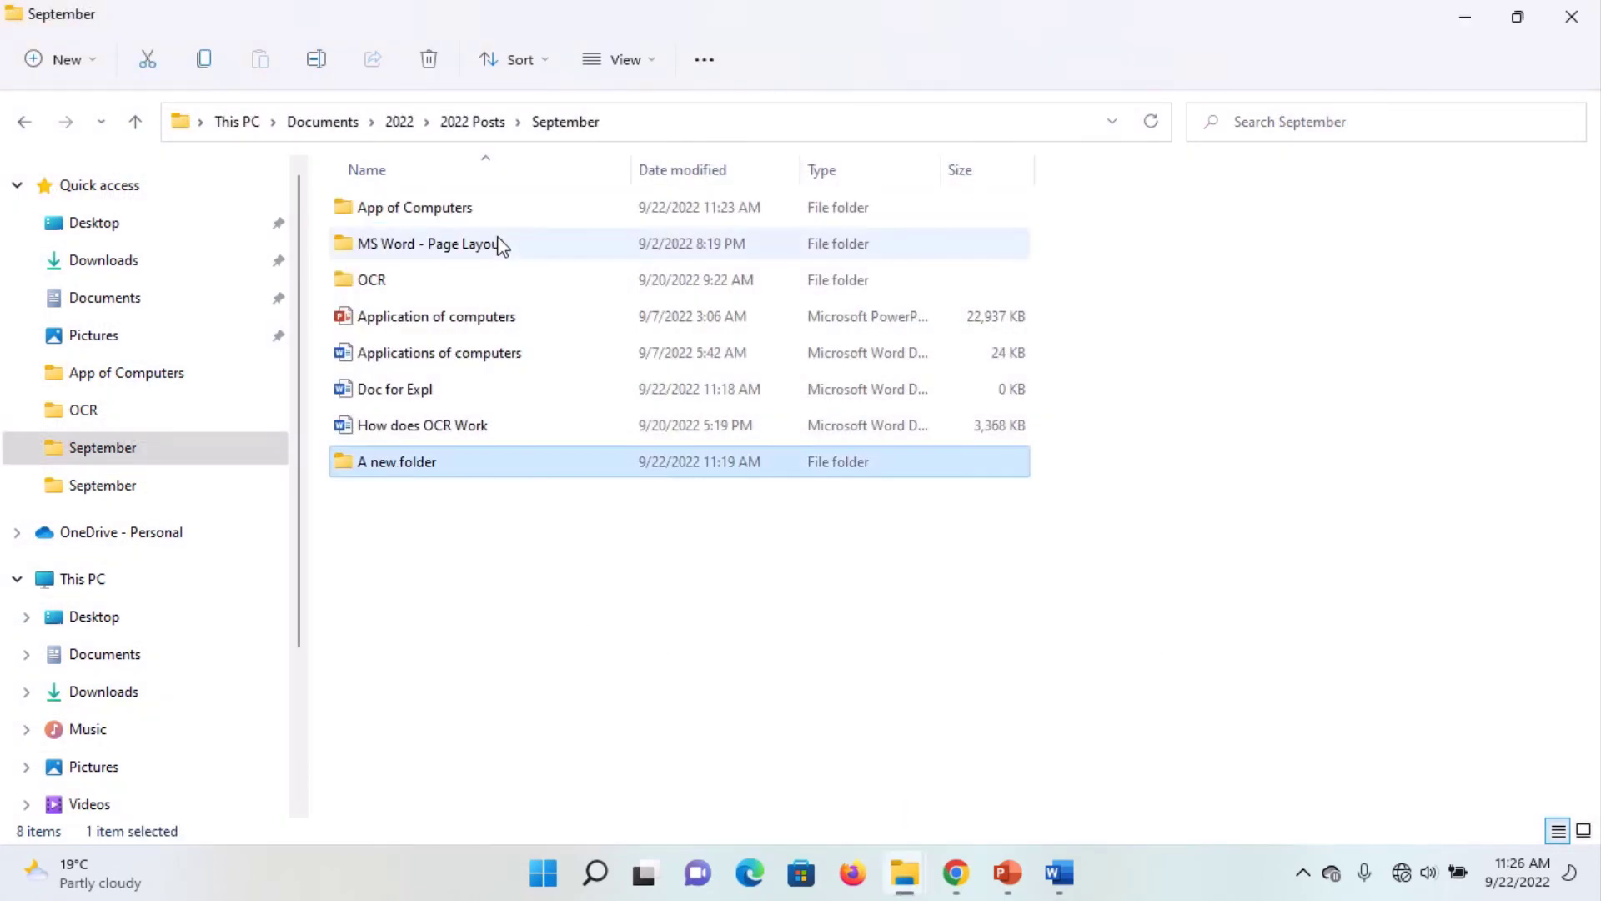
right_click(413, 465)
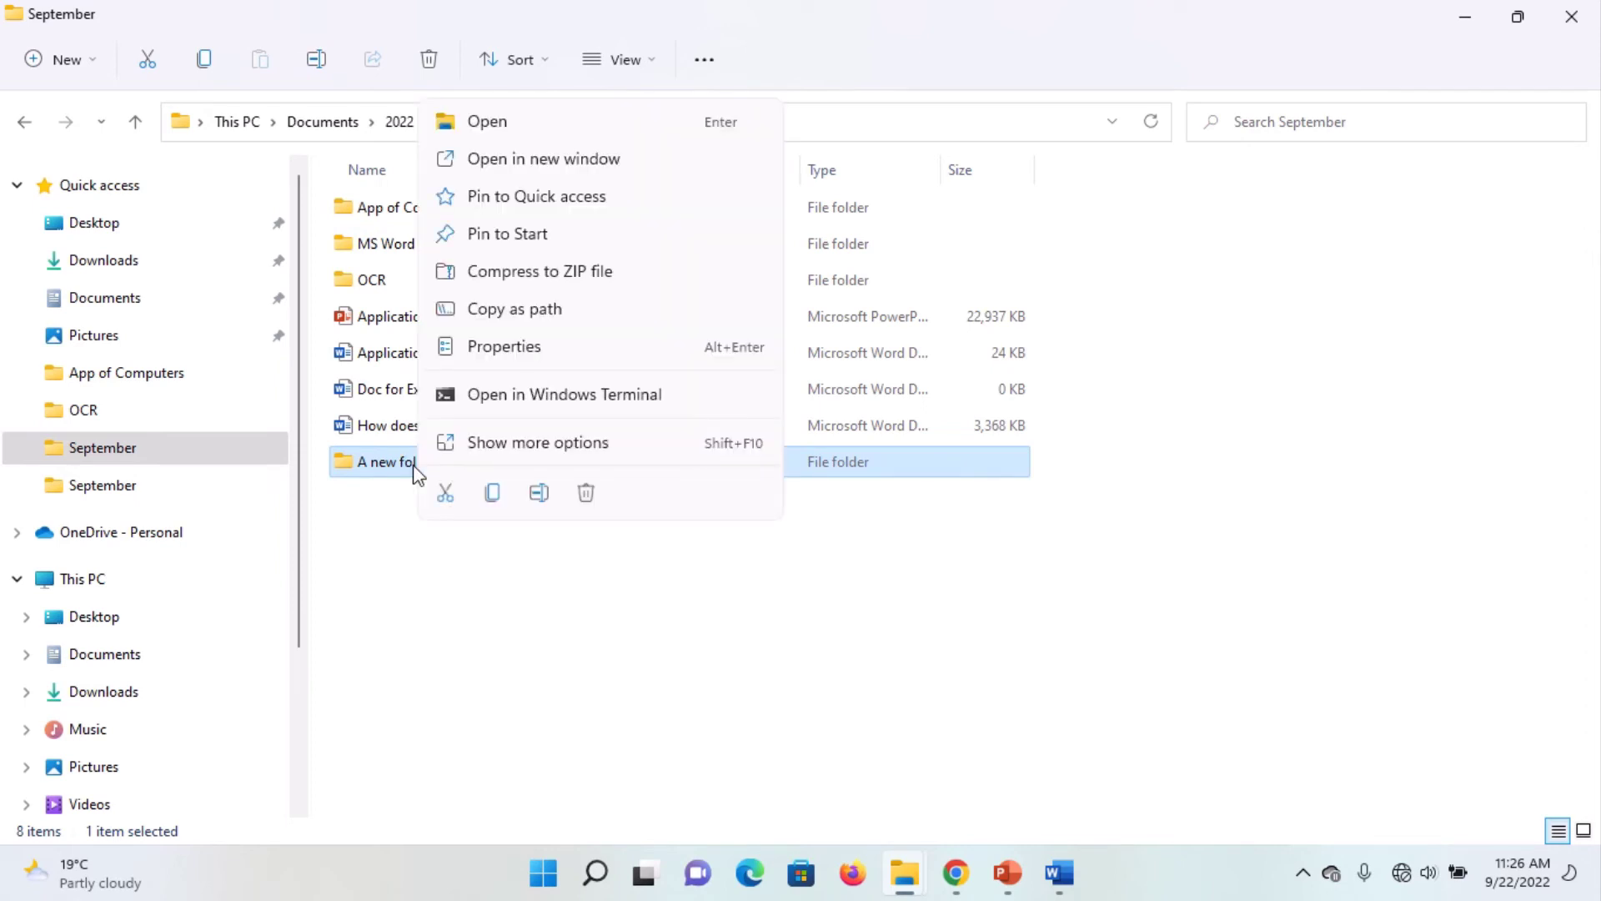
click(529, 443)
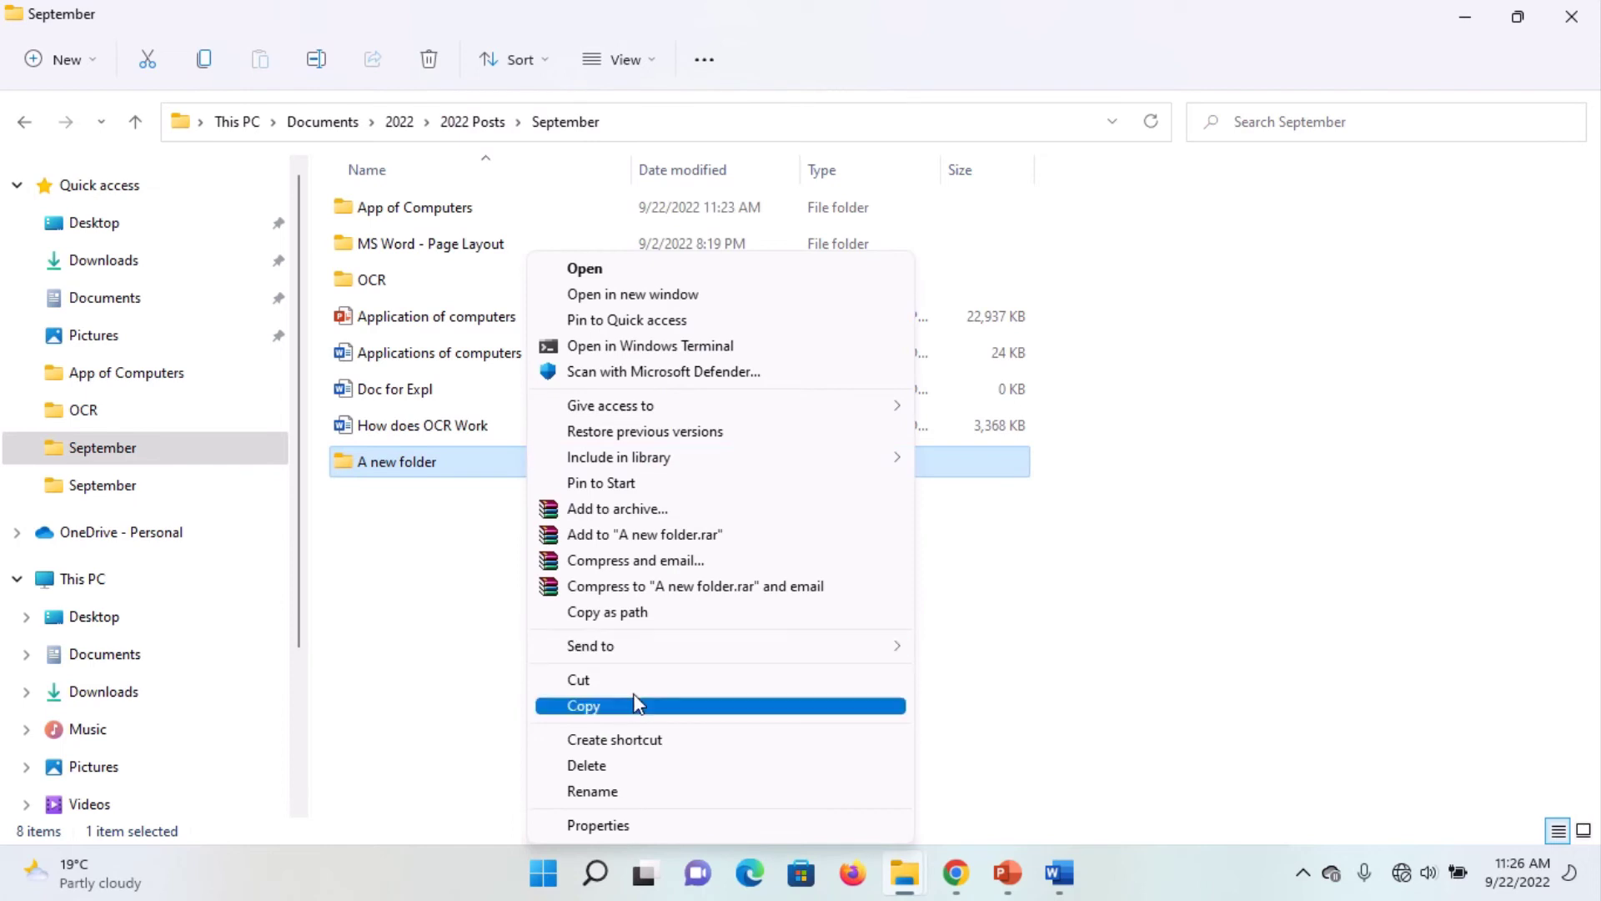
click(615, 765)
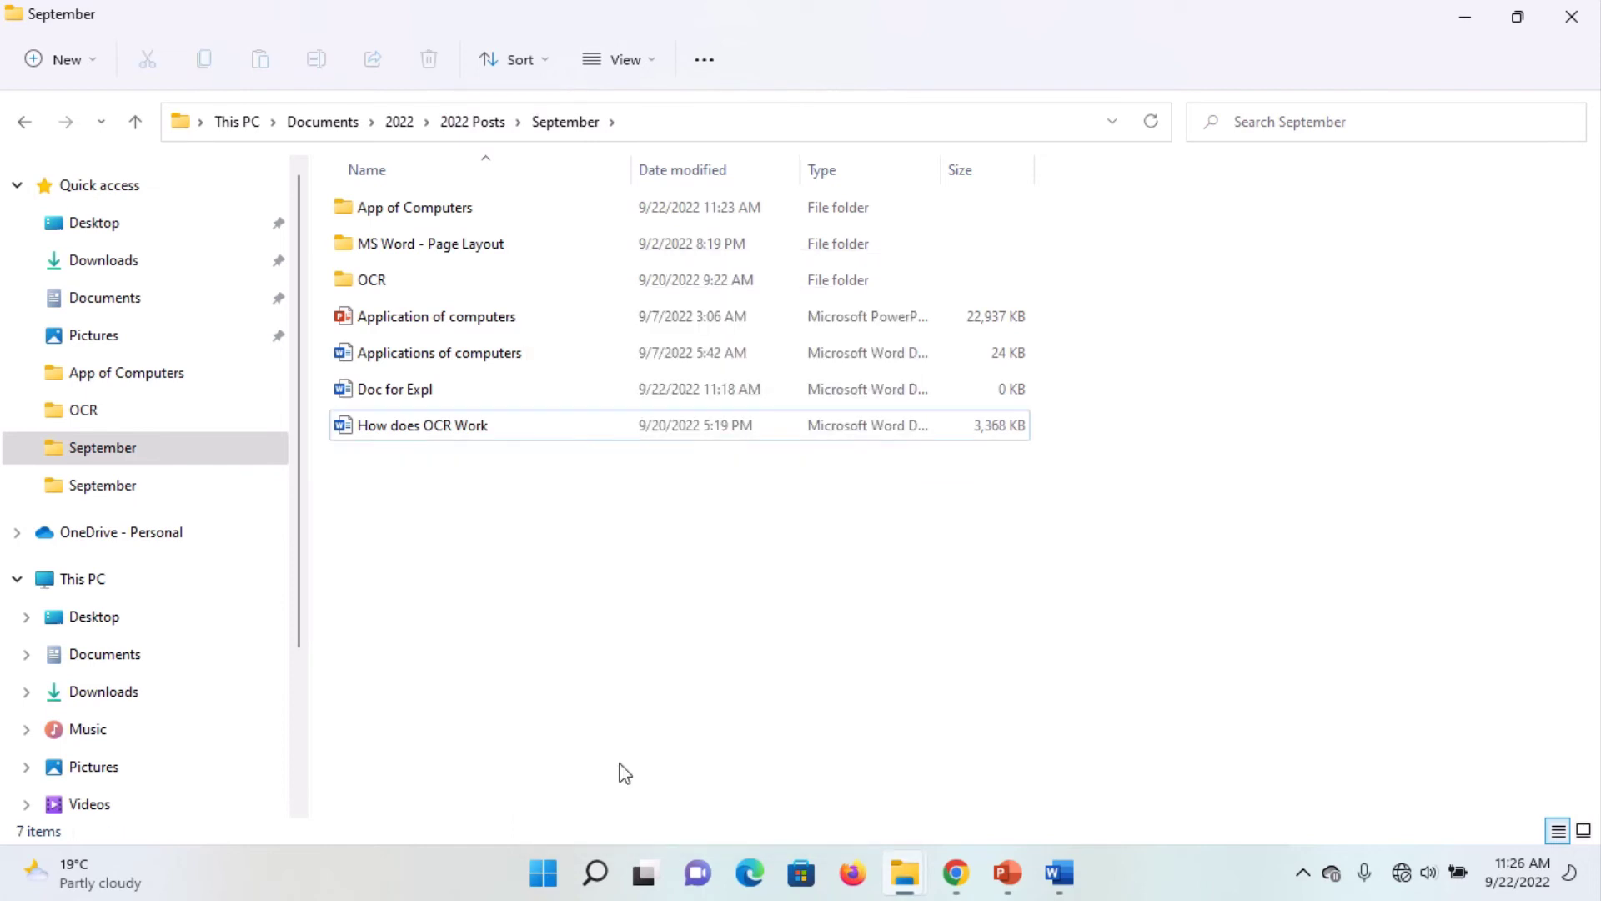
Permanently delete 'A new folder' in the Recycle Bin, confirming with Yes.
mouse_move(917, 863)
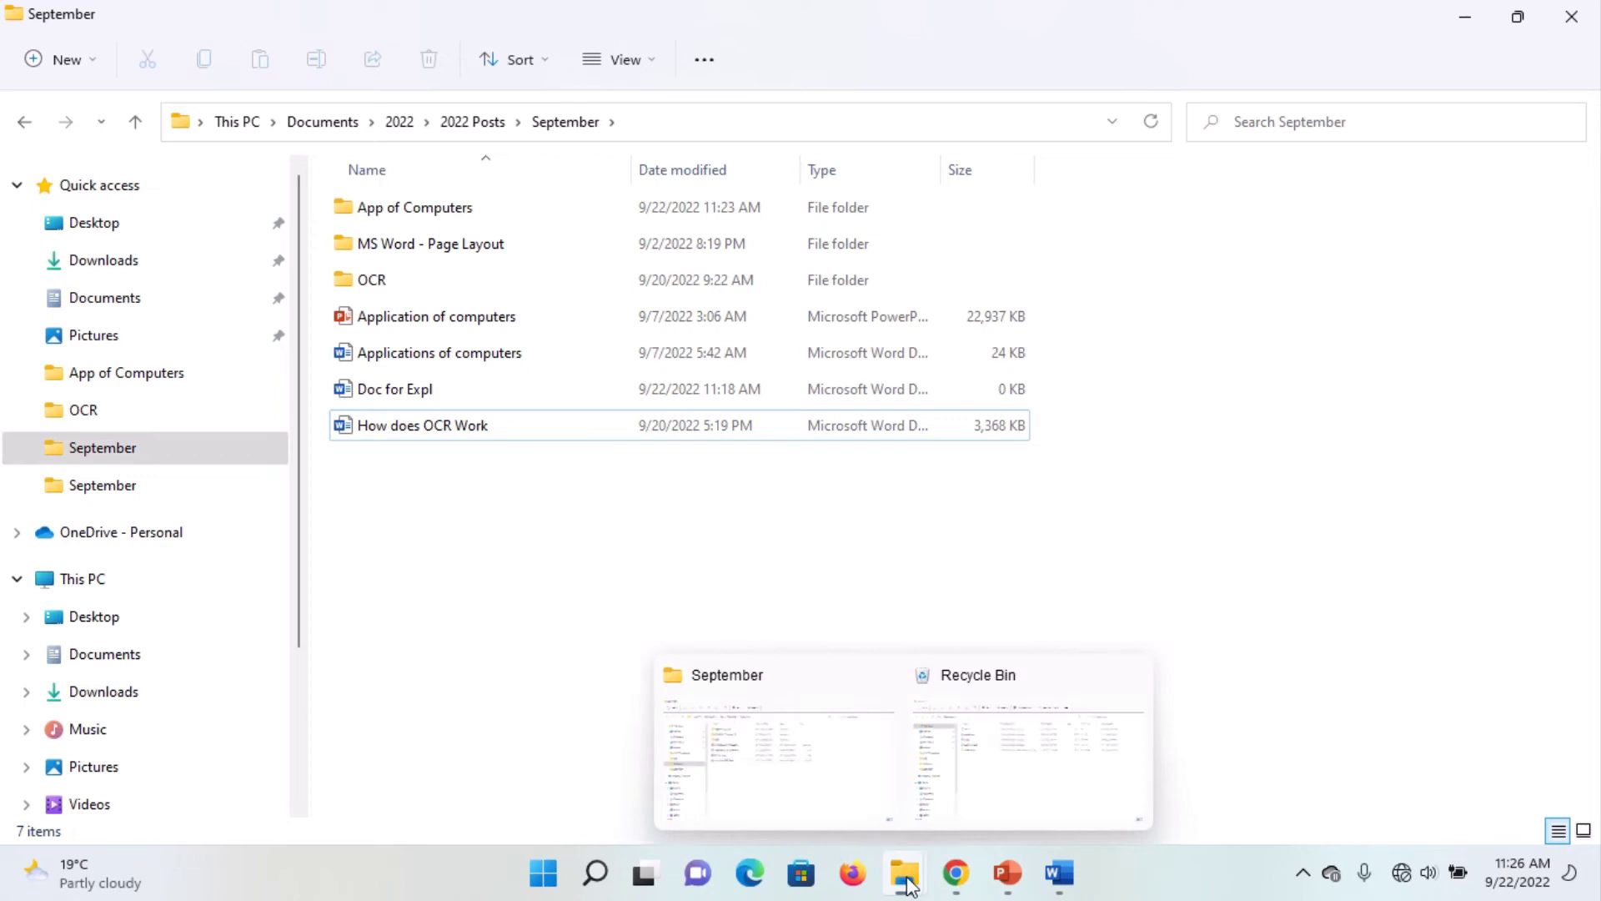
click(1018, 784)
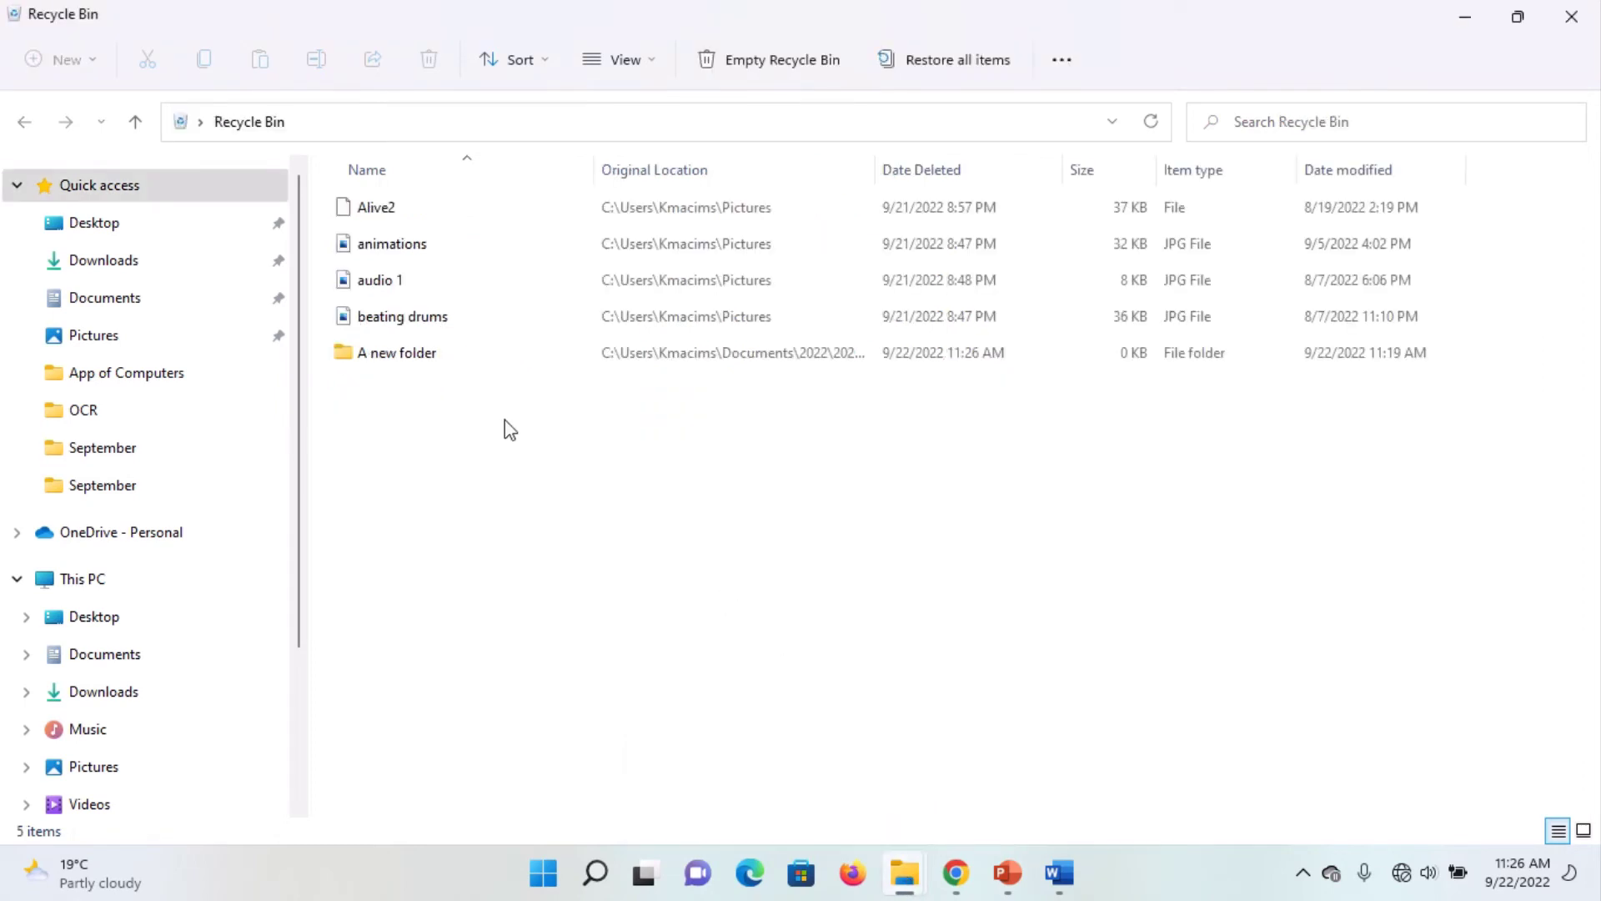
click(419, 362)
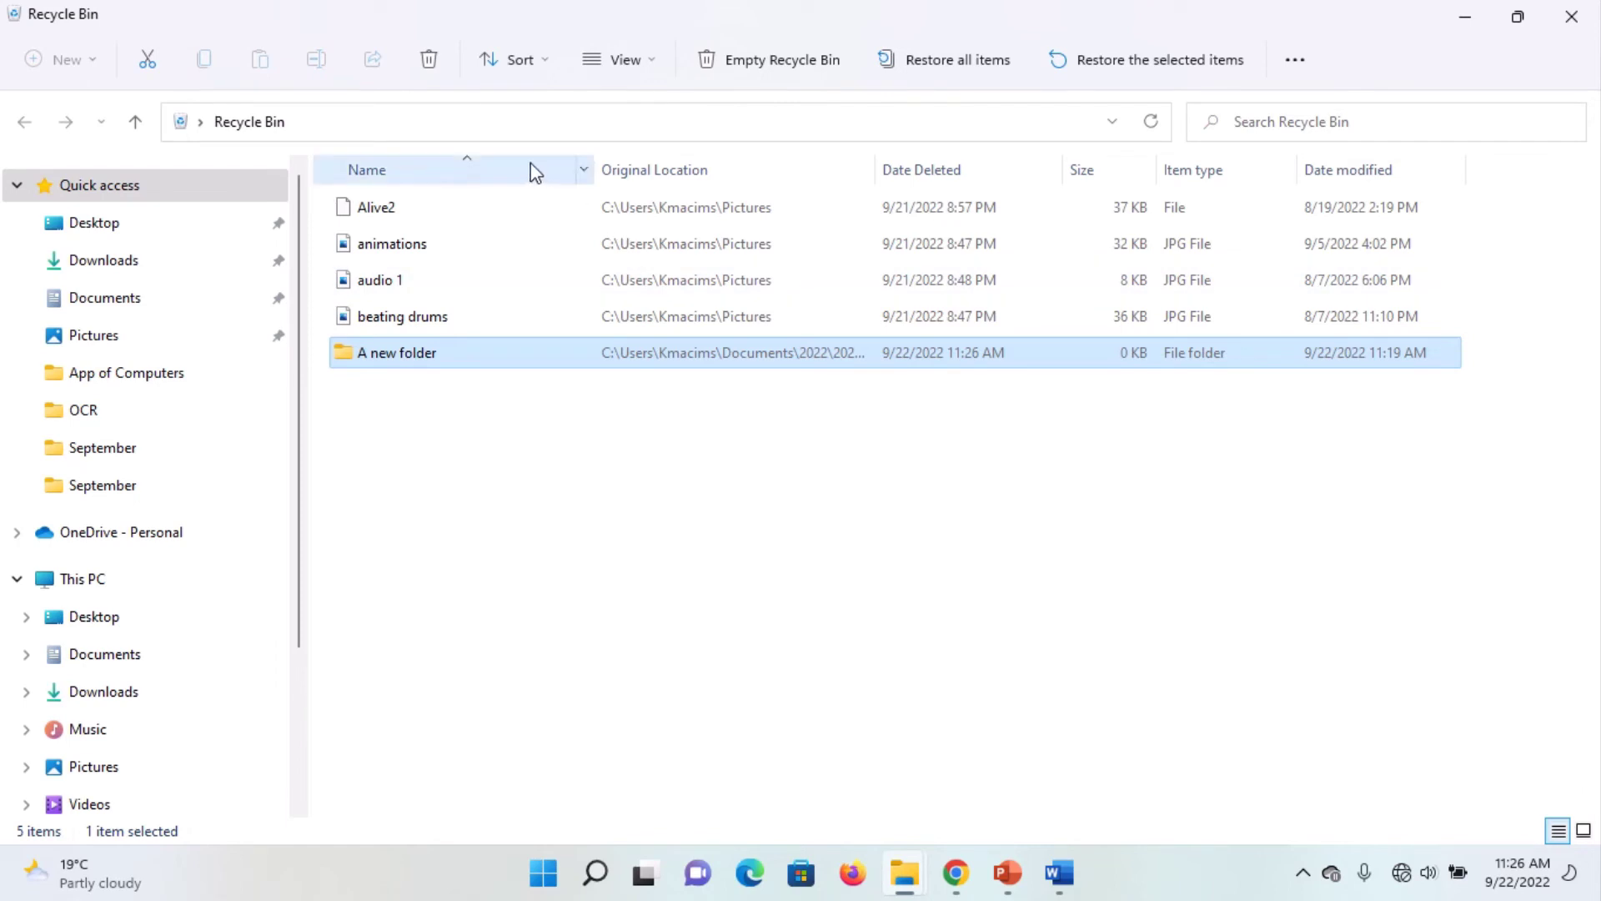
click(429, 60)
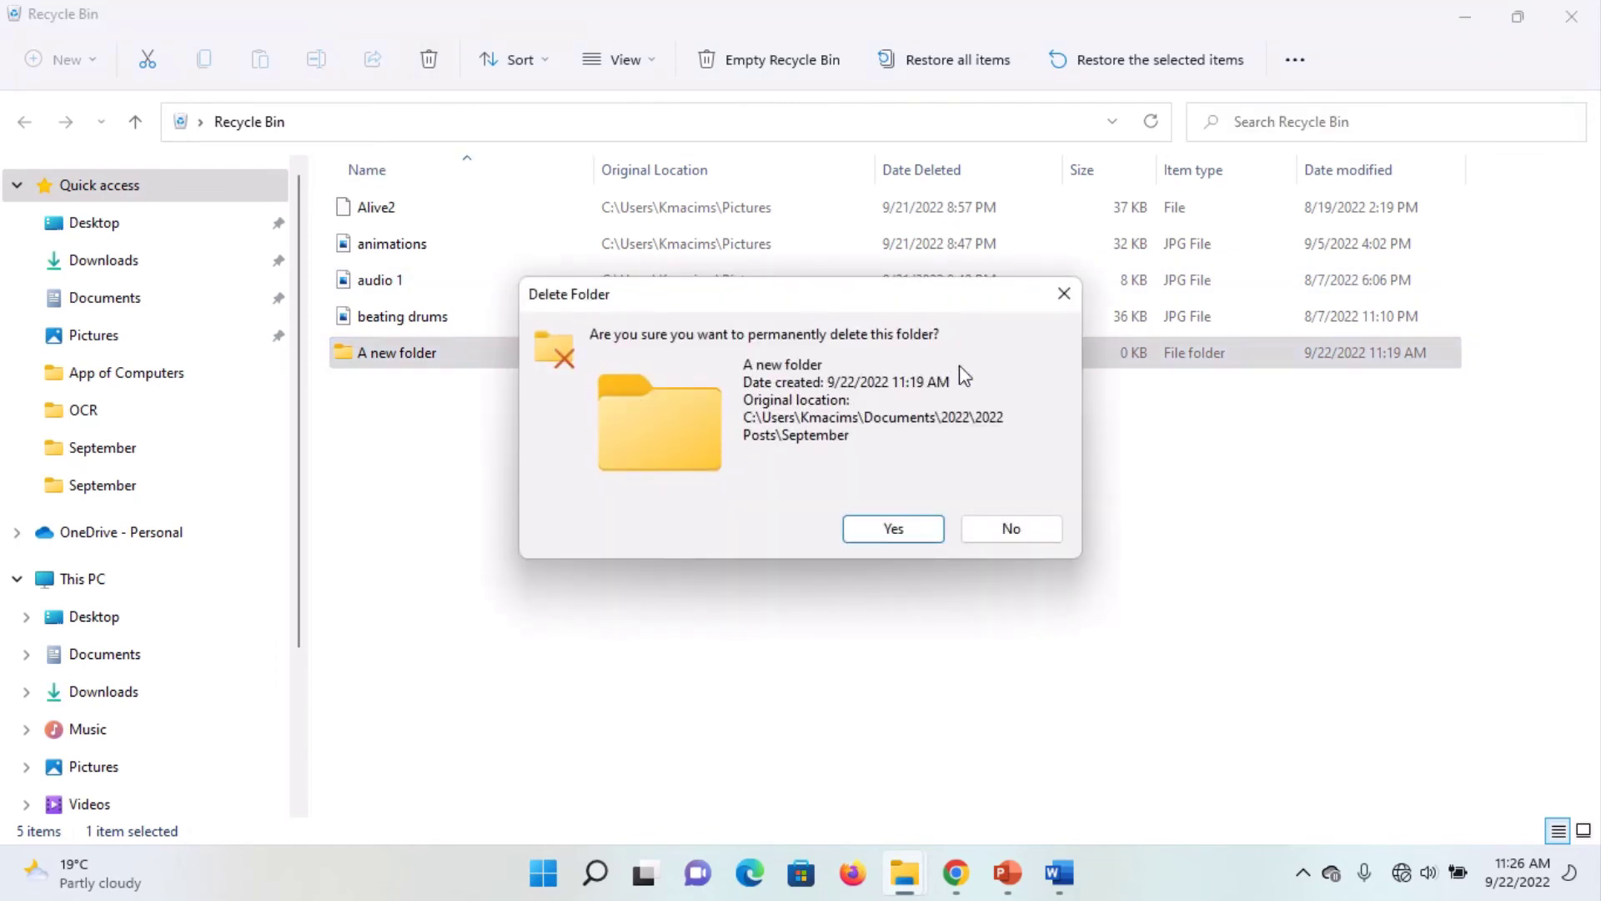
click(899, 522)
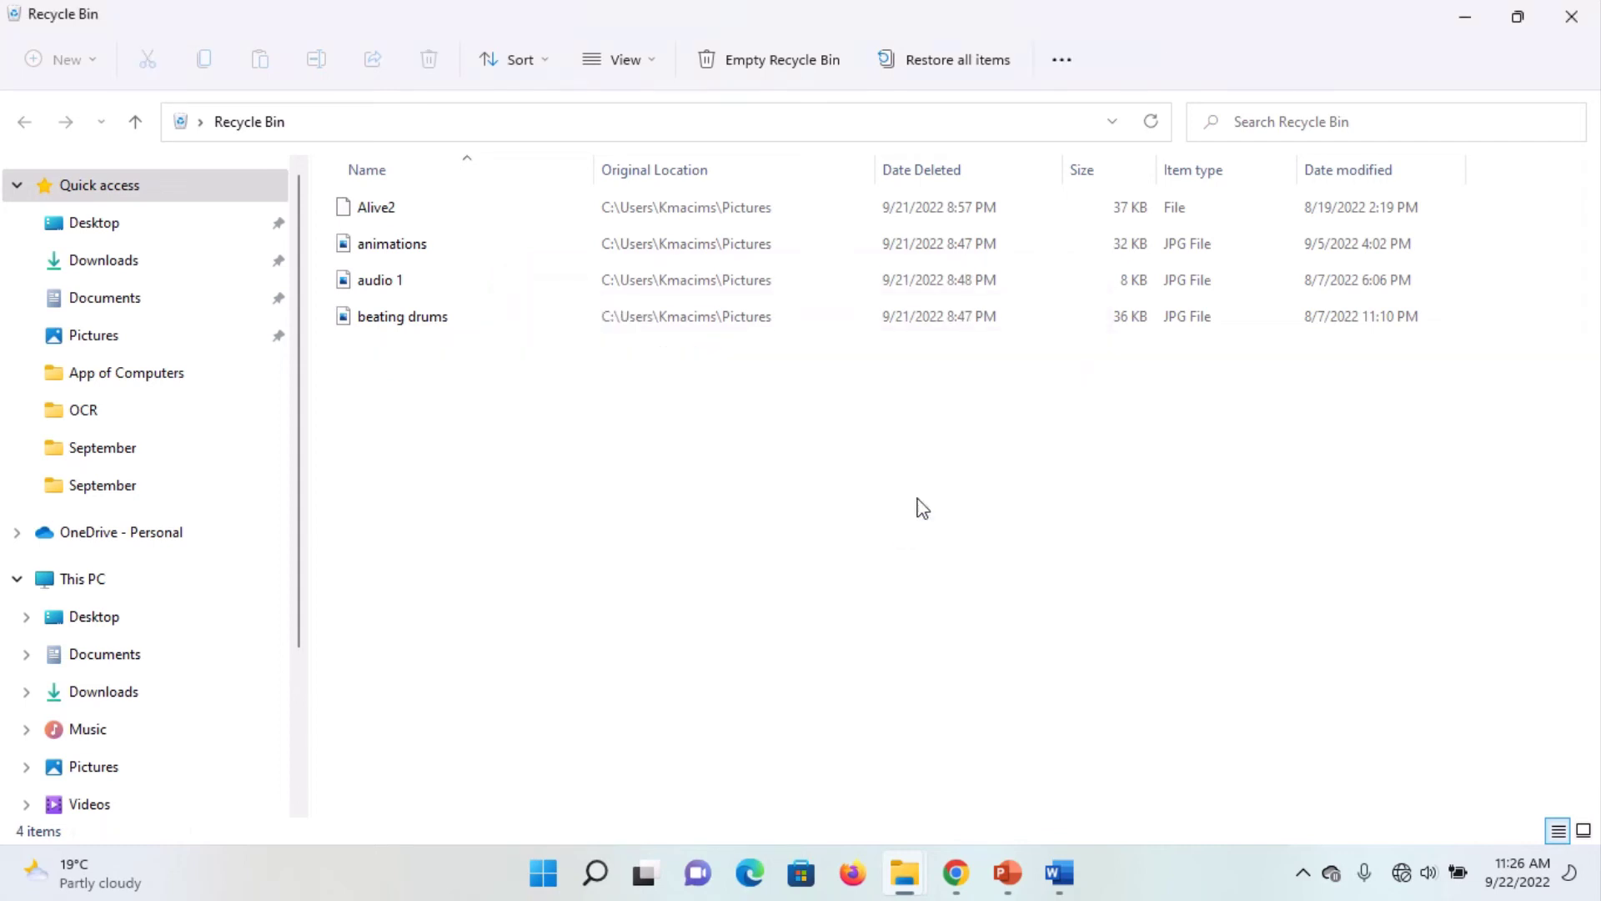
Close the Recycle Bin and permanently delete 'Doc for Expl' with Shift+Delete.
click(1574, 25)
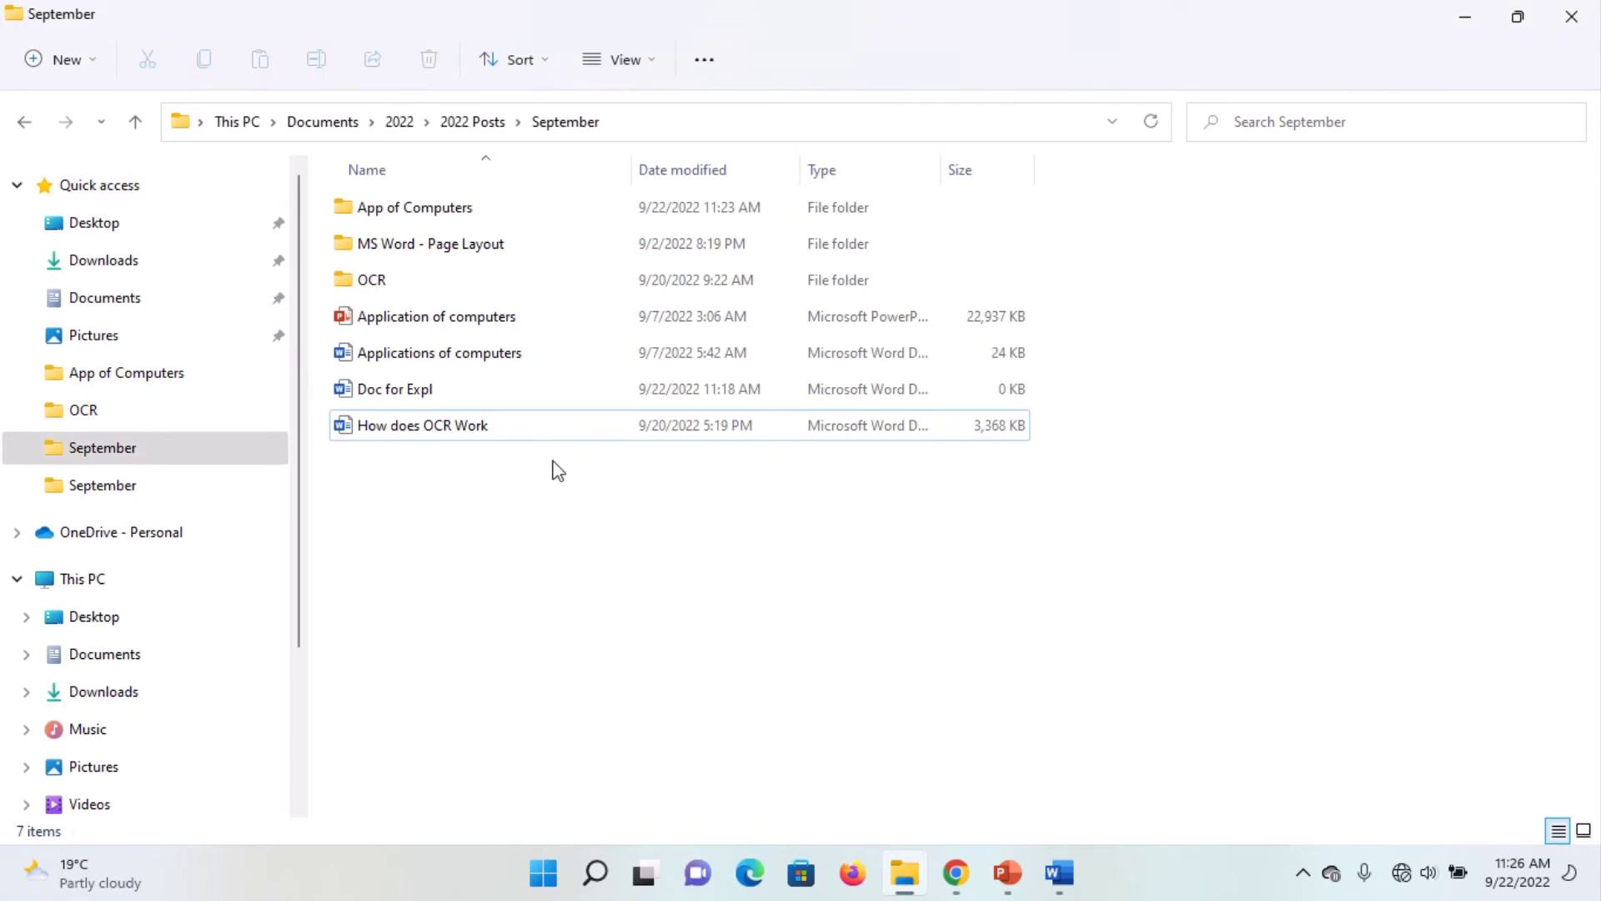
click(436, 389)
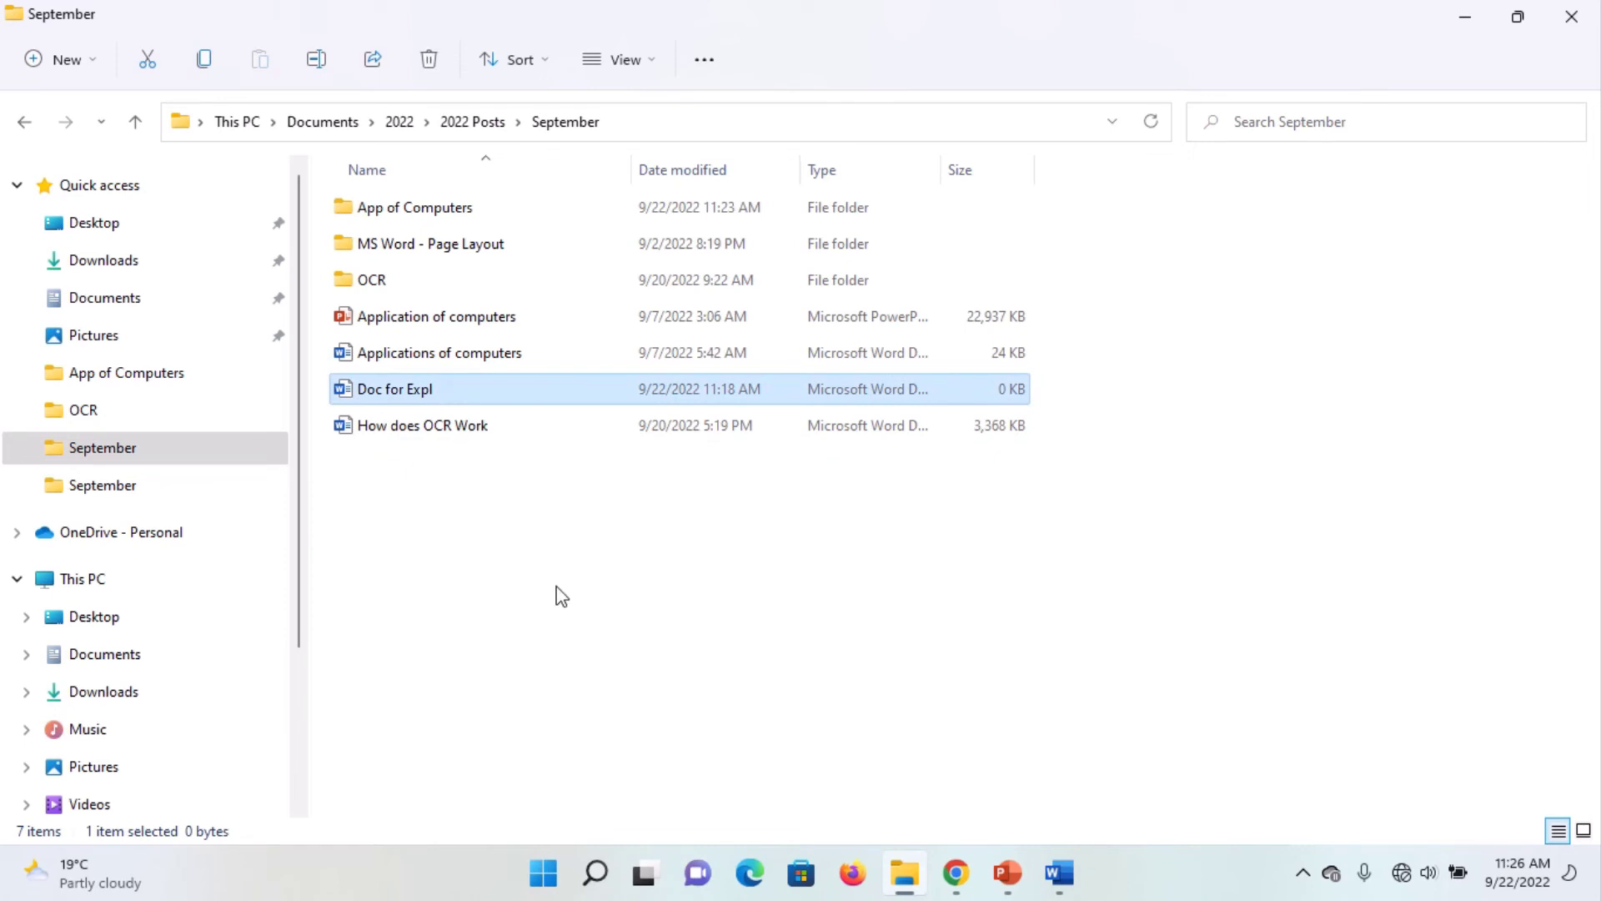
key(shift+Delete)
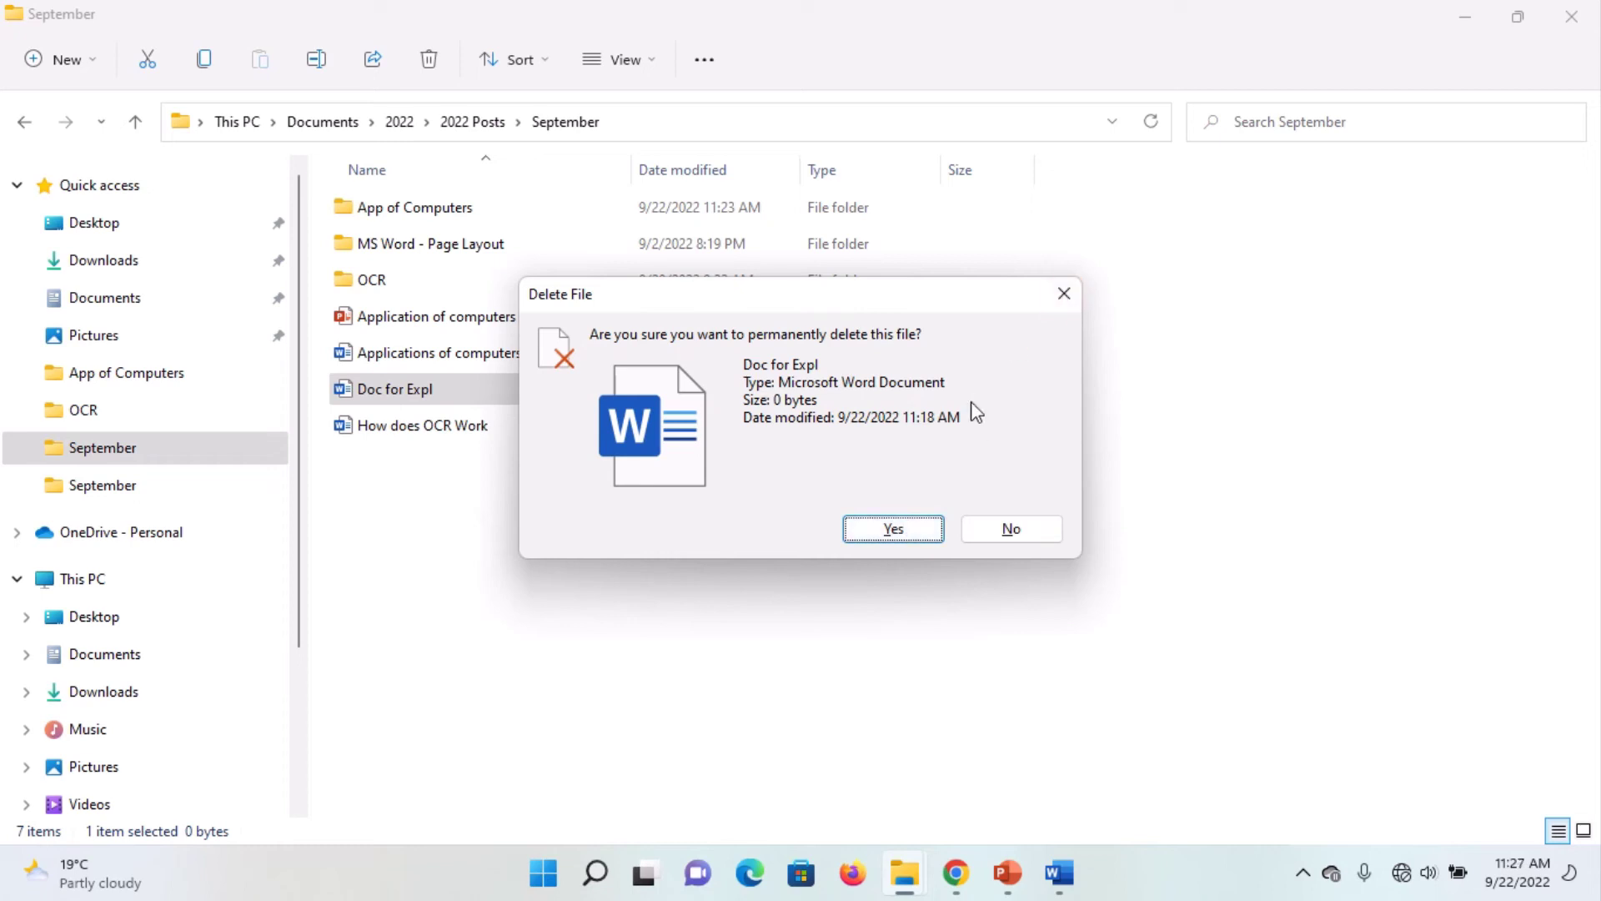
click(893, 529)
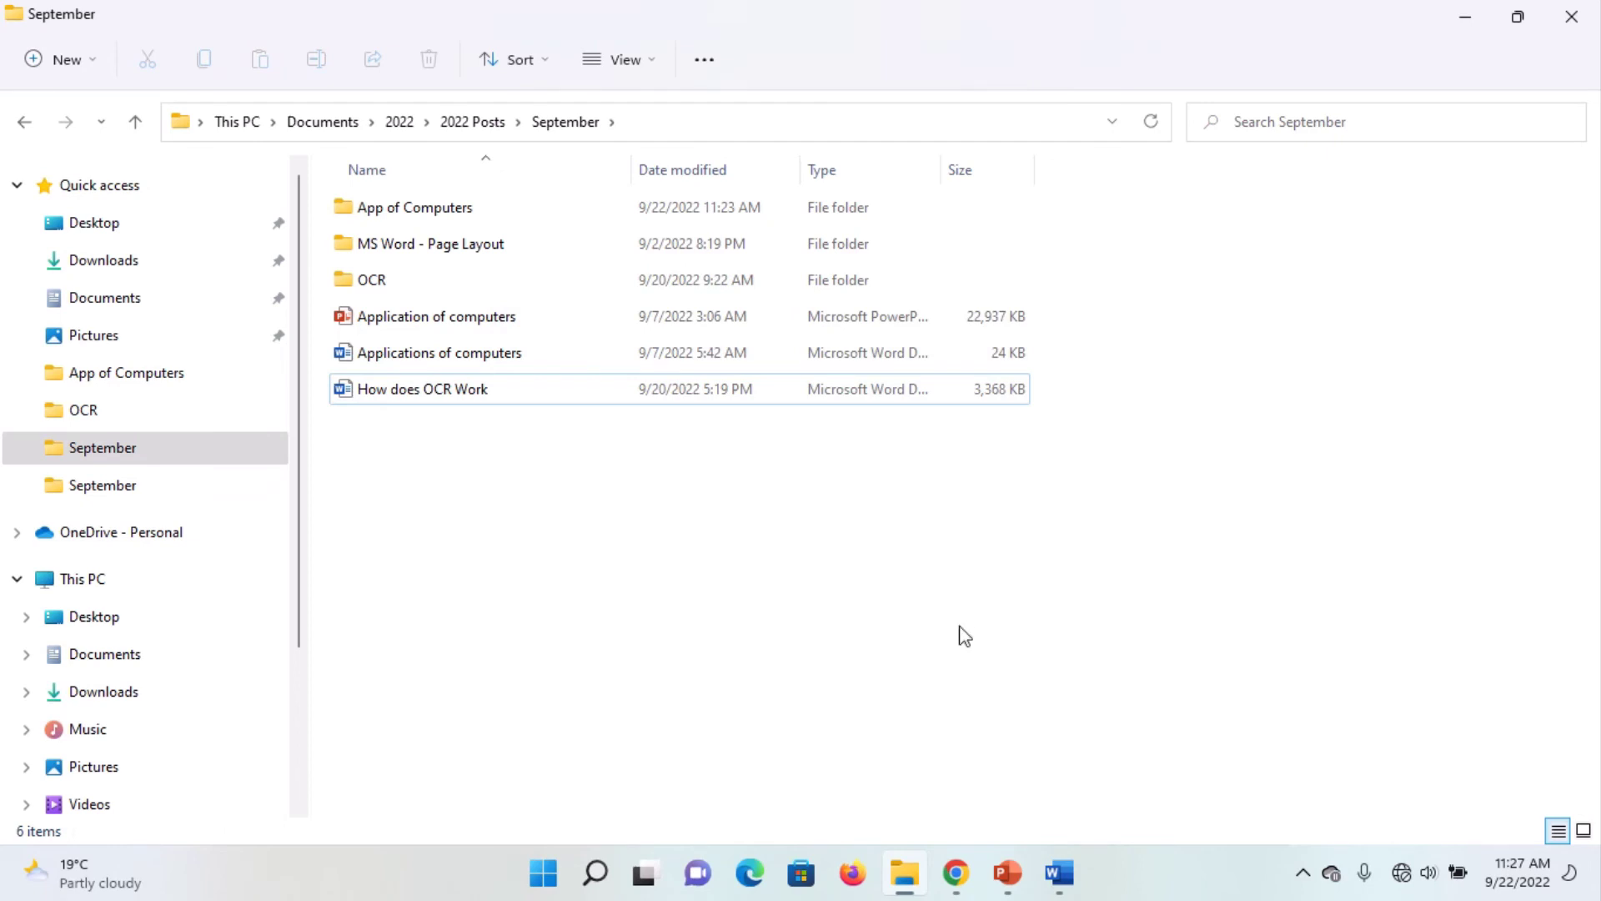
Confirm 'Doc for Expl' isn't in the Recycle Bin, then return to the September window.
click(1465, 21)
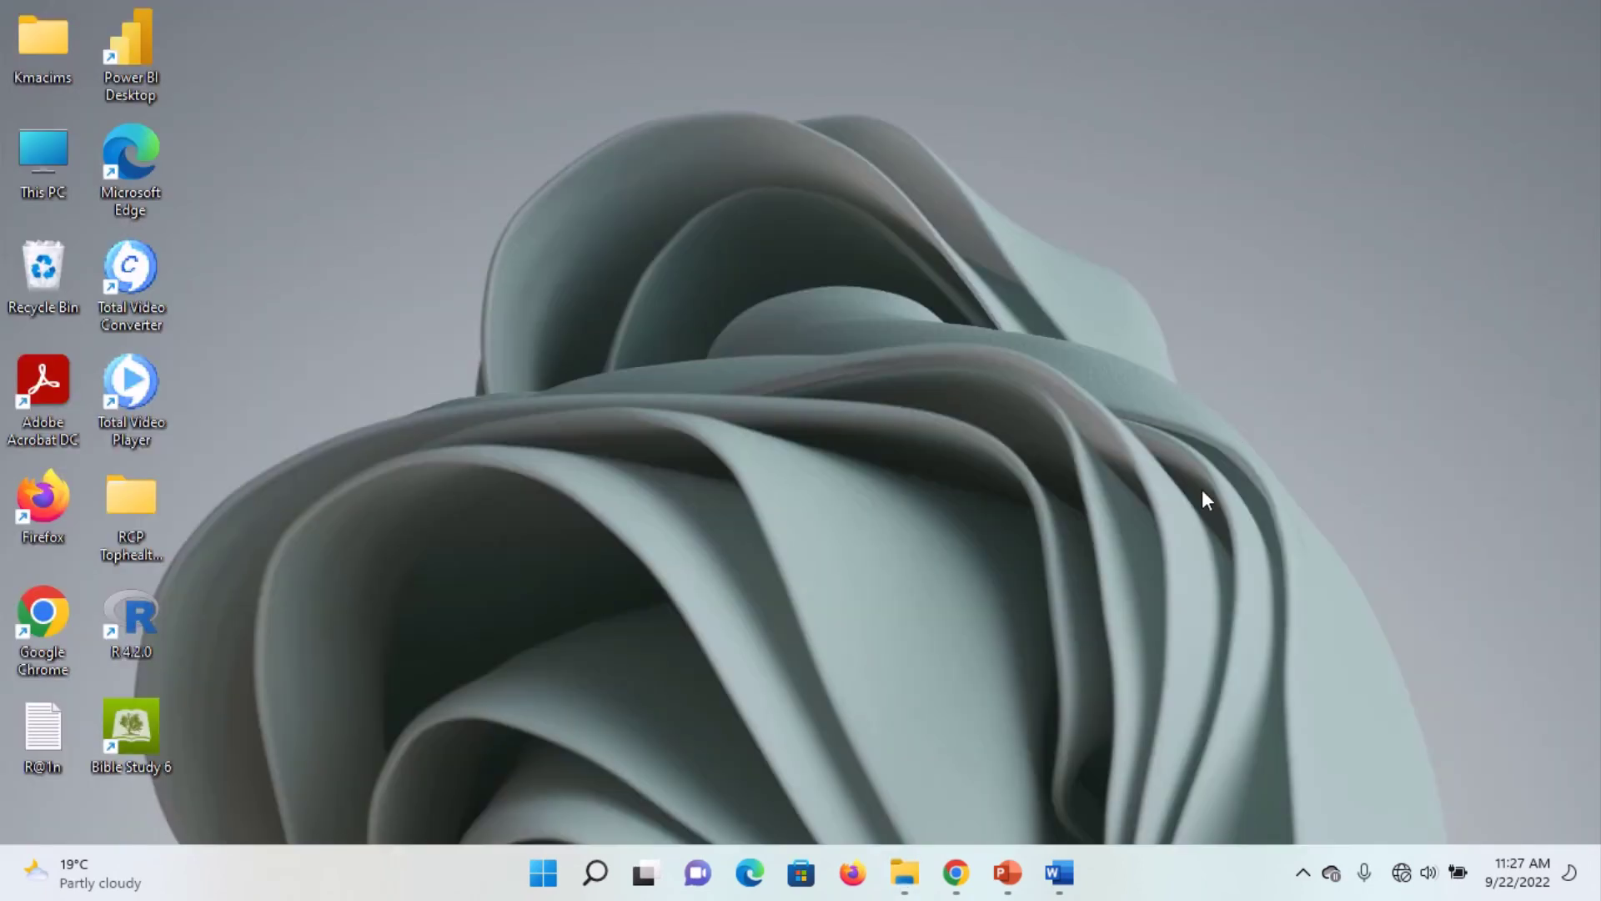
double_click(41, 282)
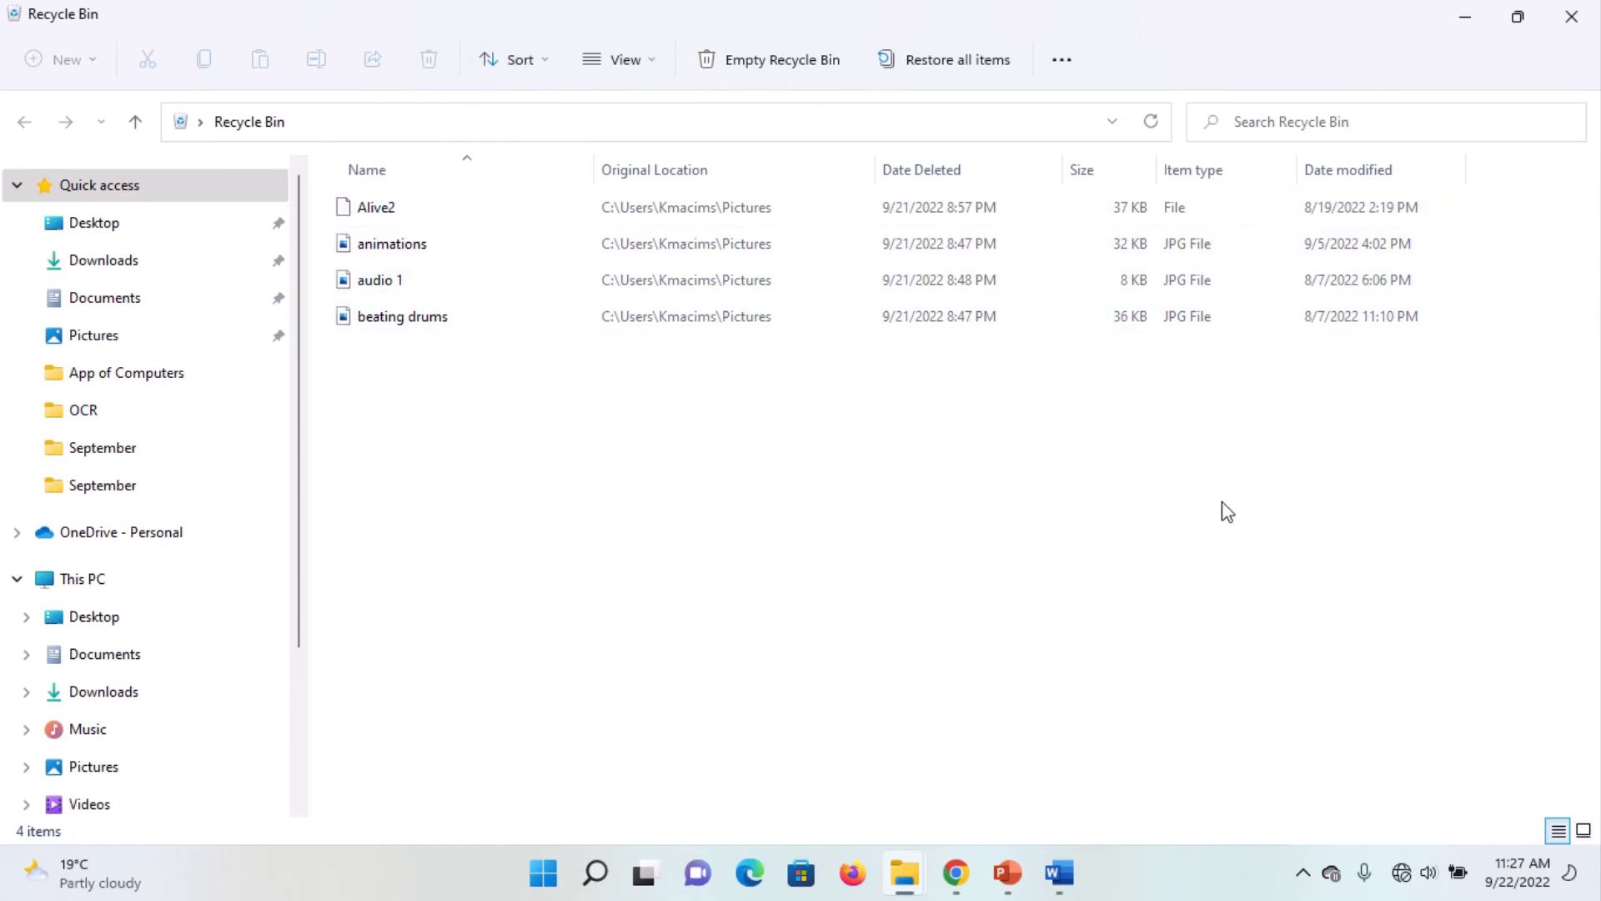
click(1572, 17)
mouse_move(905, 873)
click(785, 659)
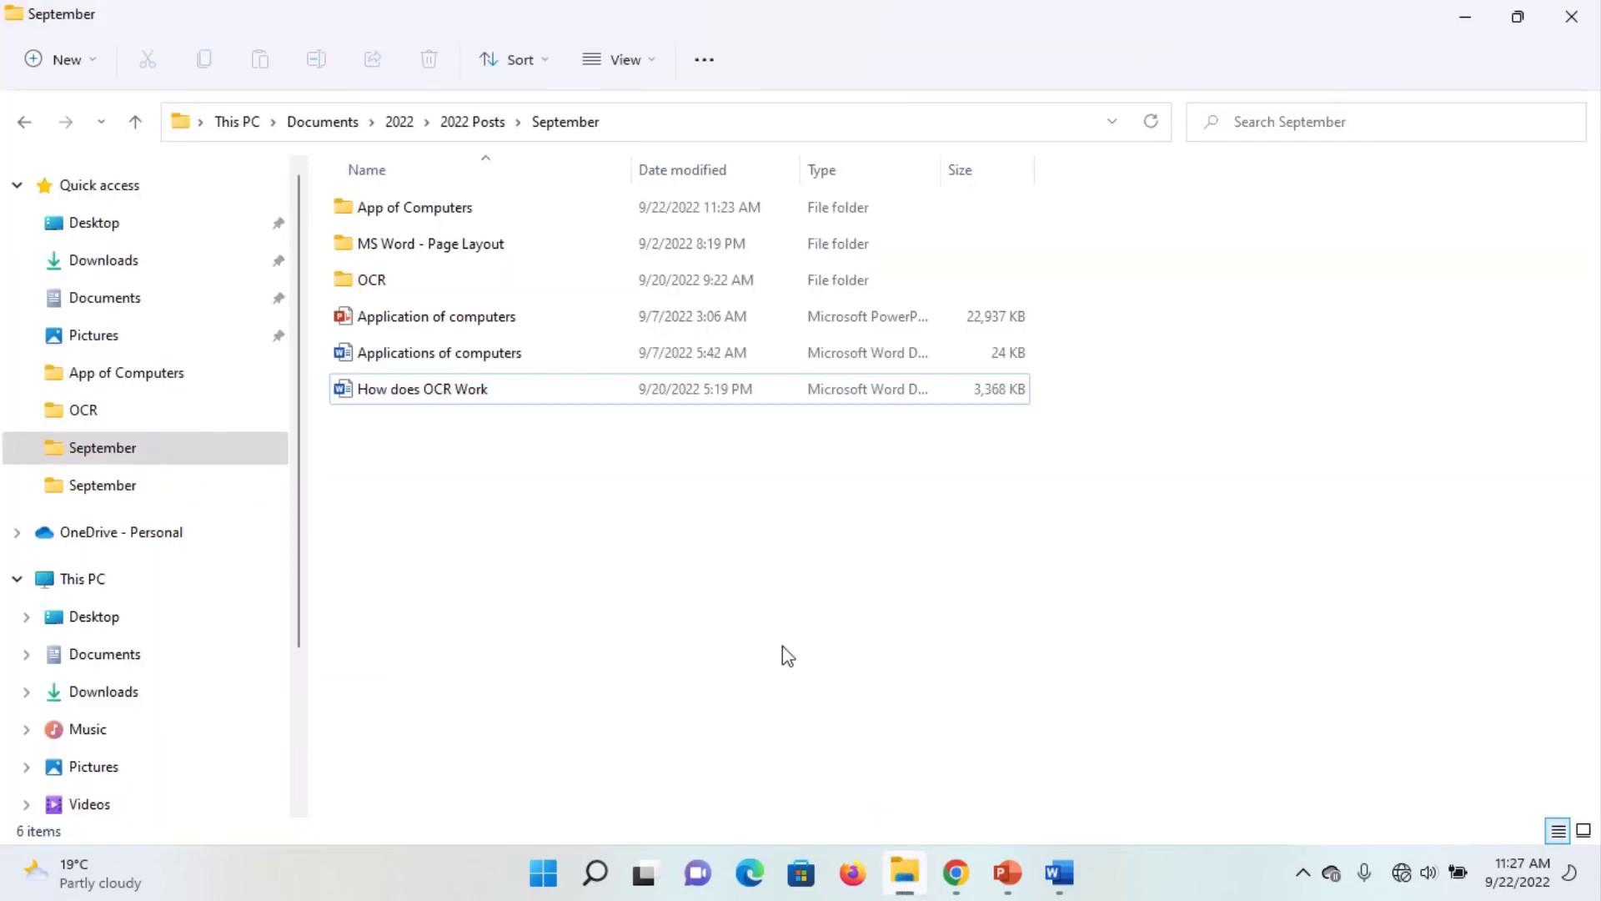
click(475, 396)
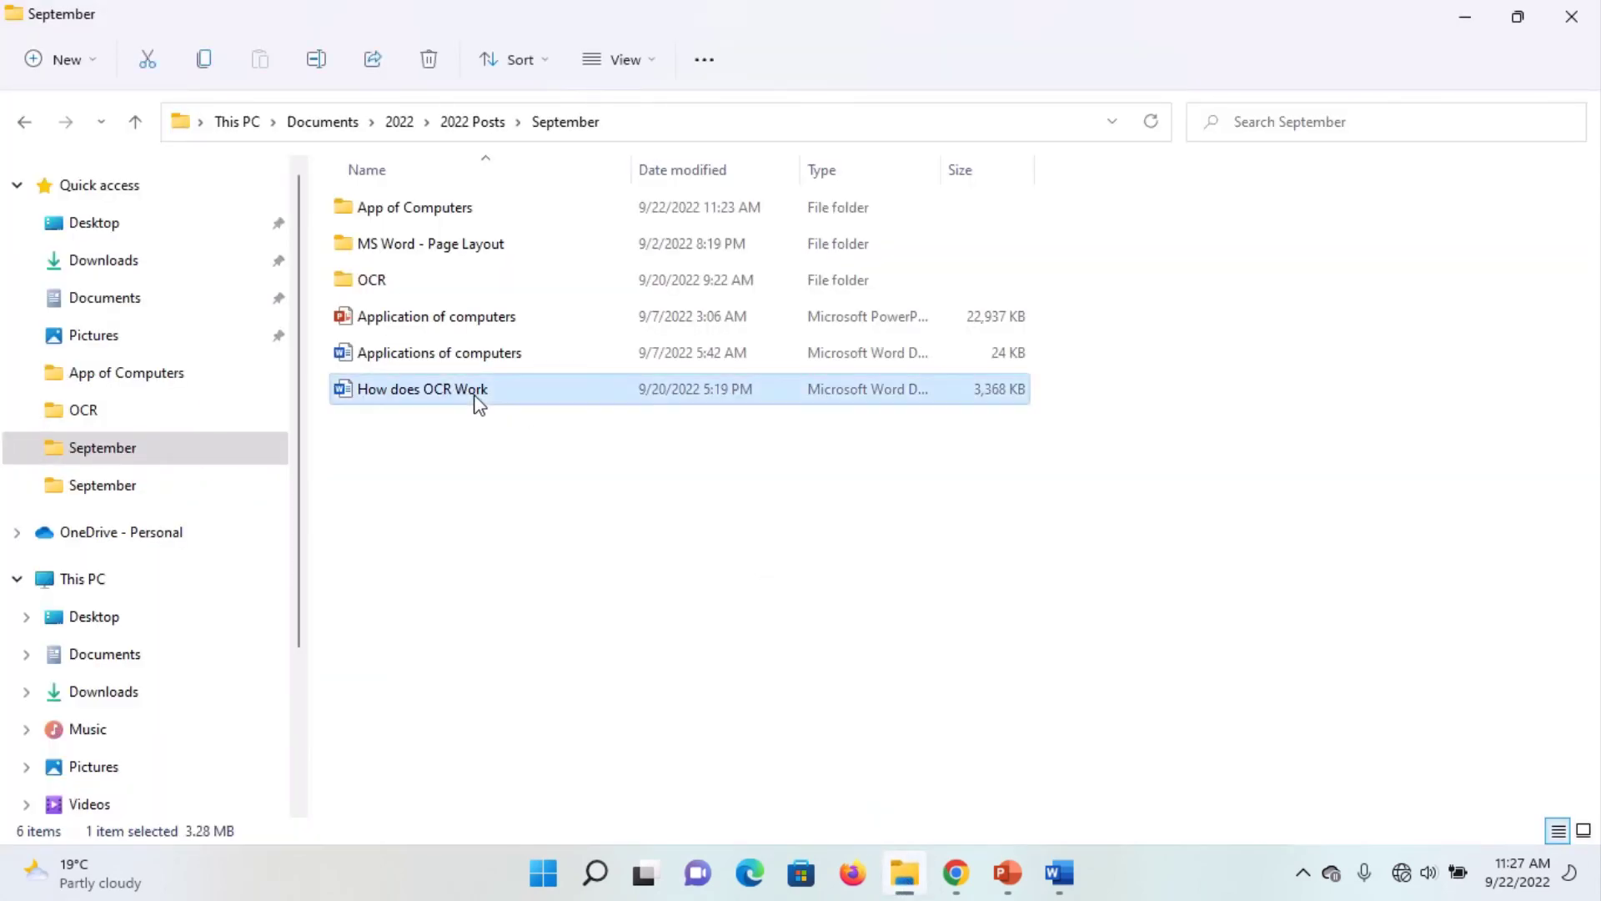
right_click(478, 402)
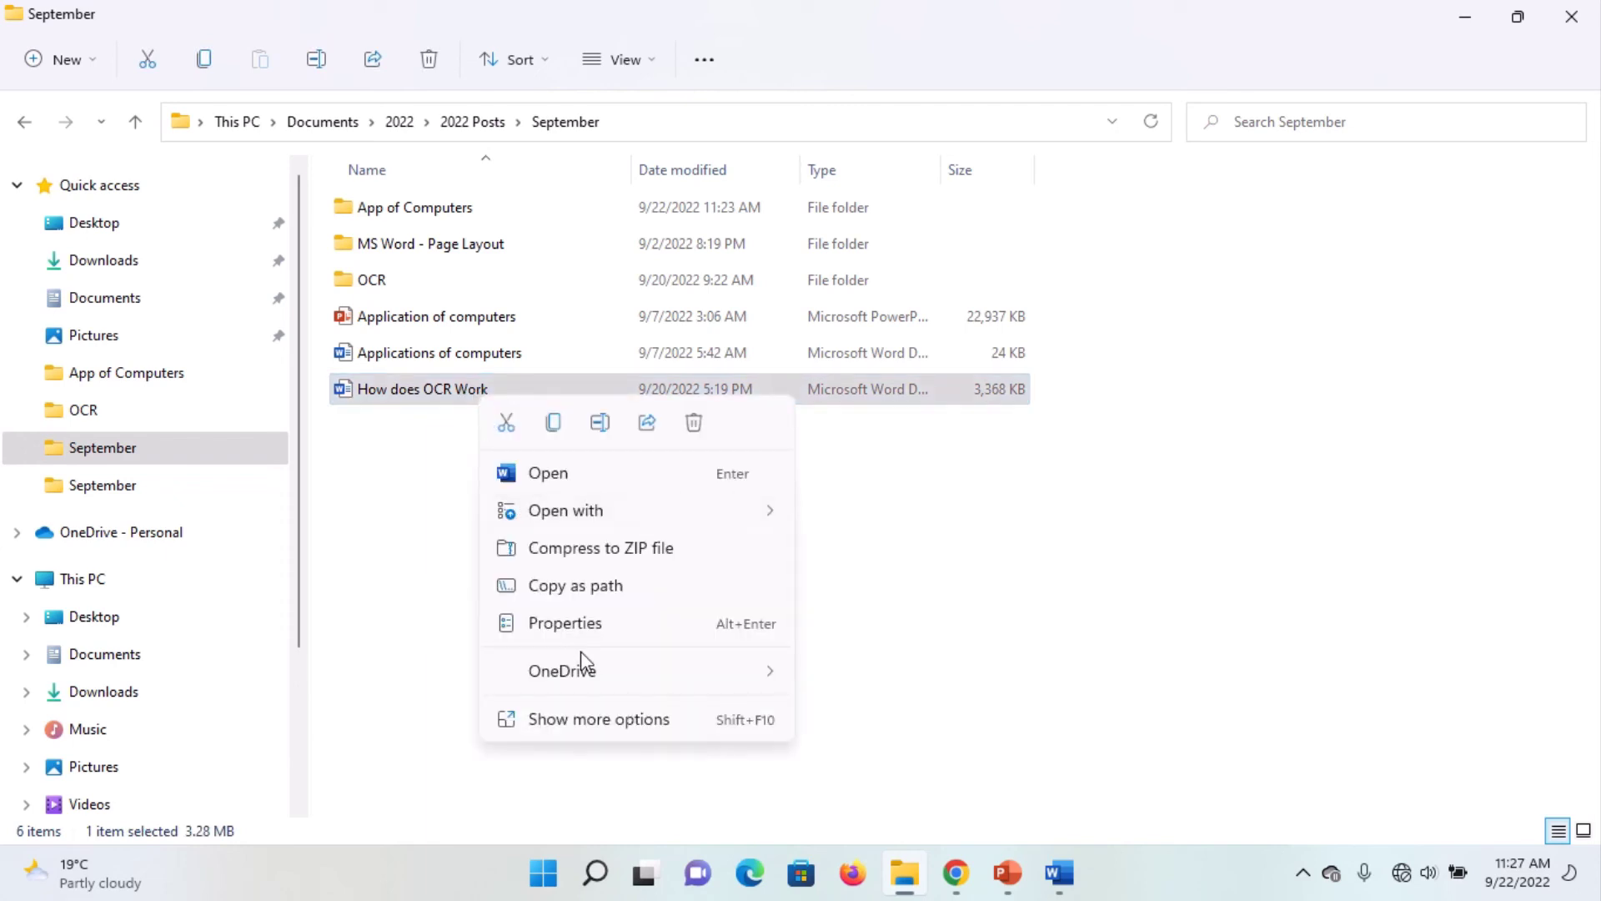
click(590, 719)
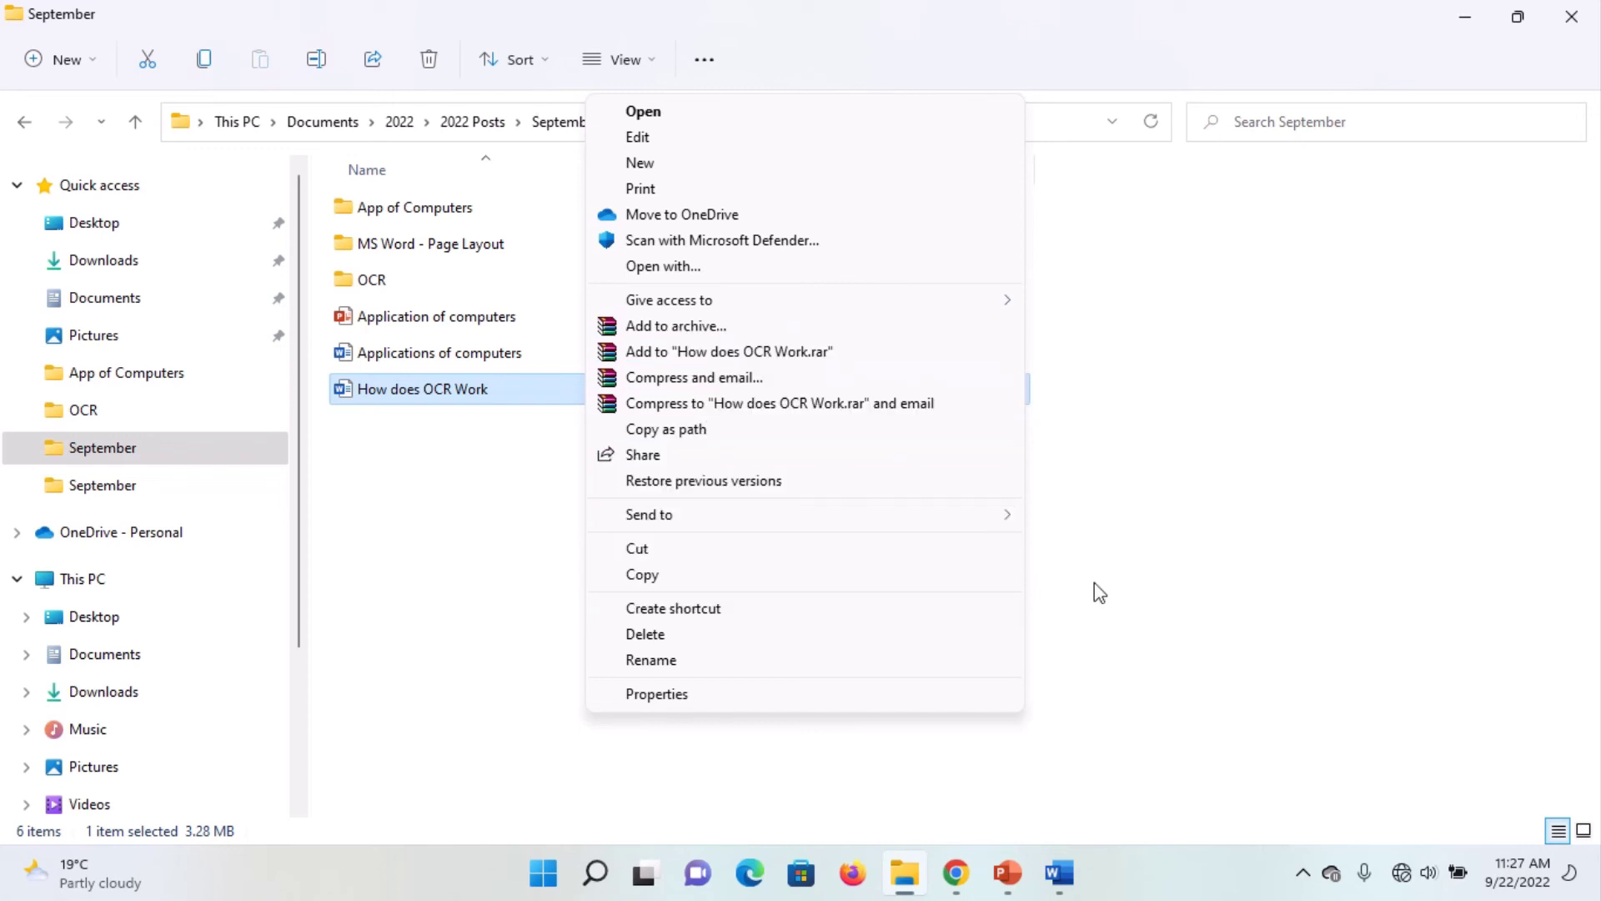
click(696, 693)
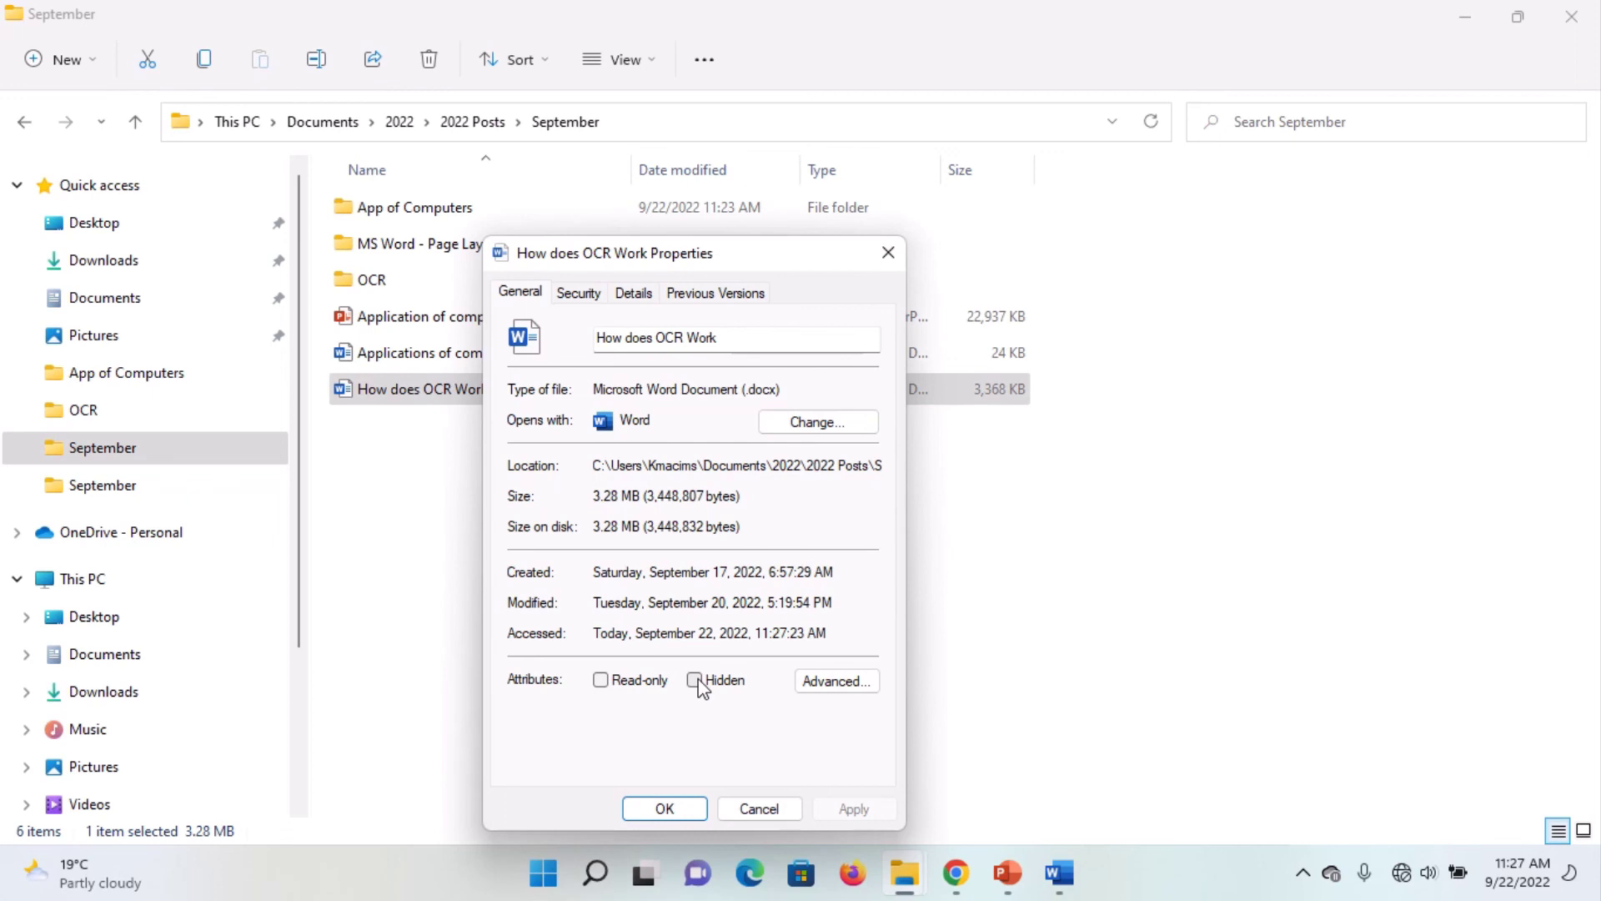
click(695, 681)
click(695, 681)
click(759, 807)
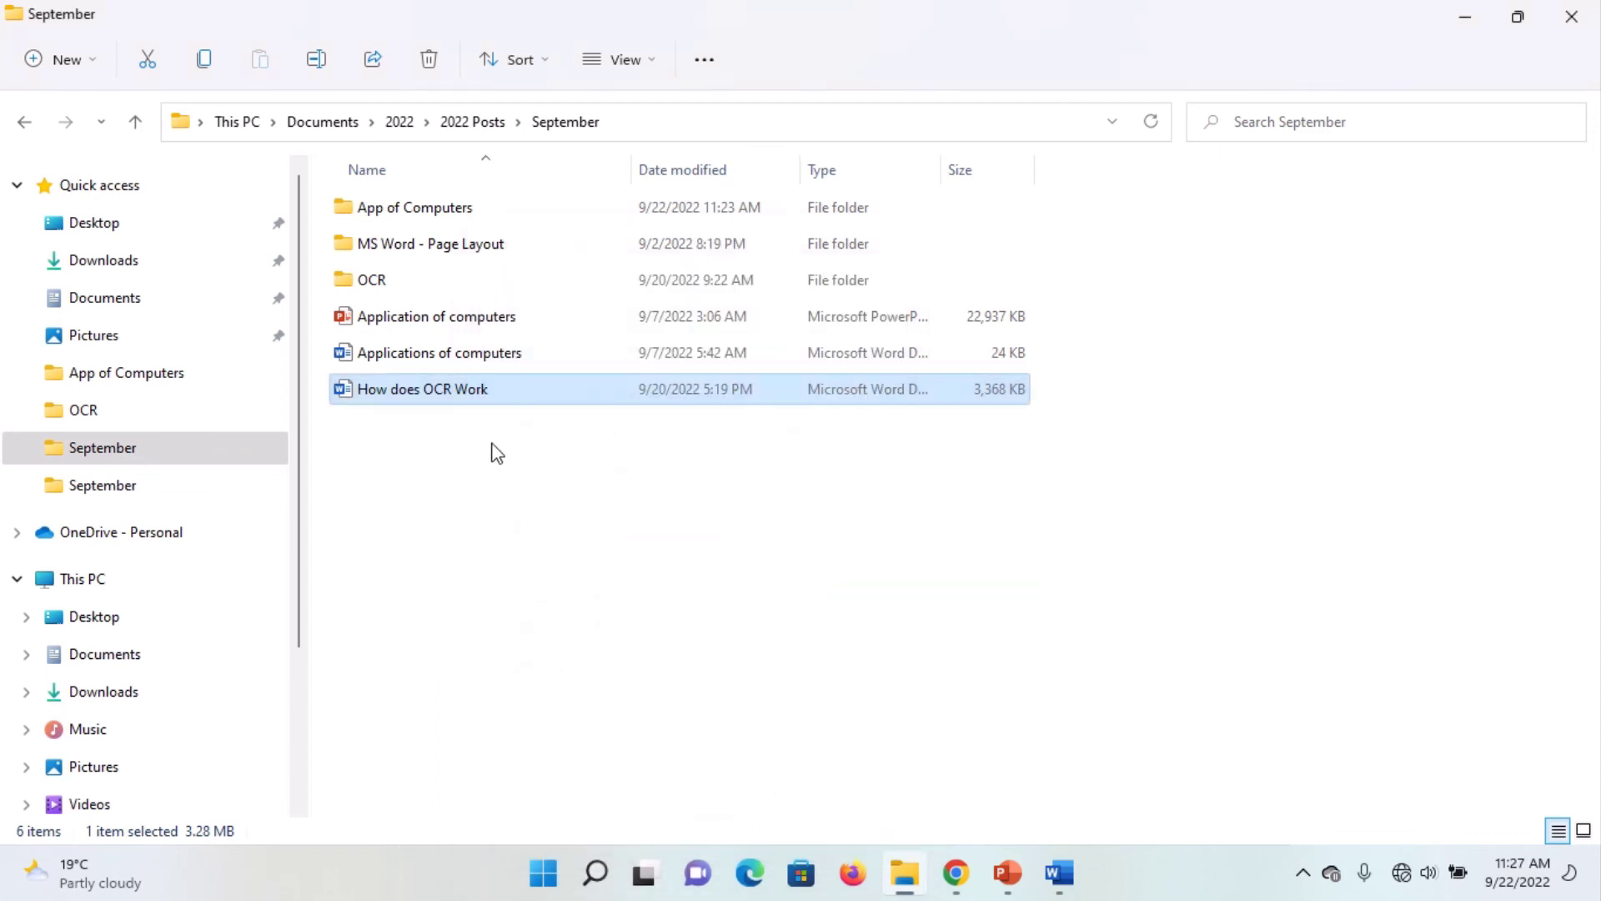